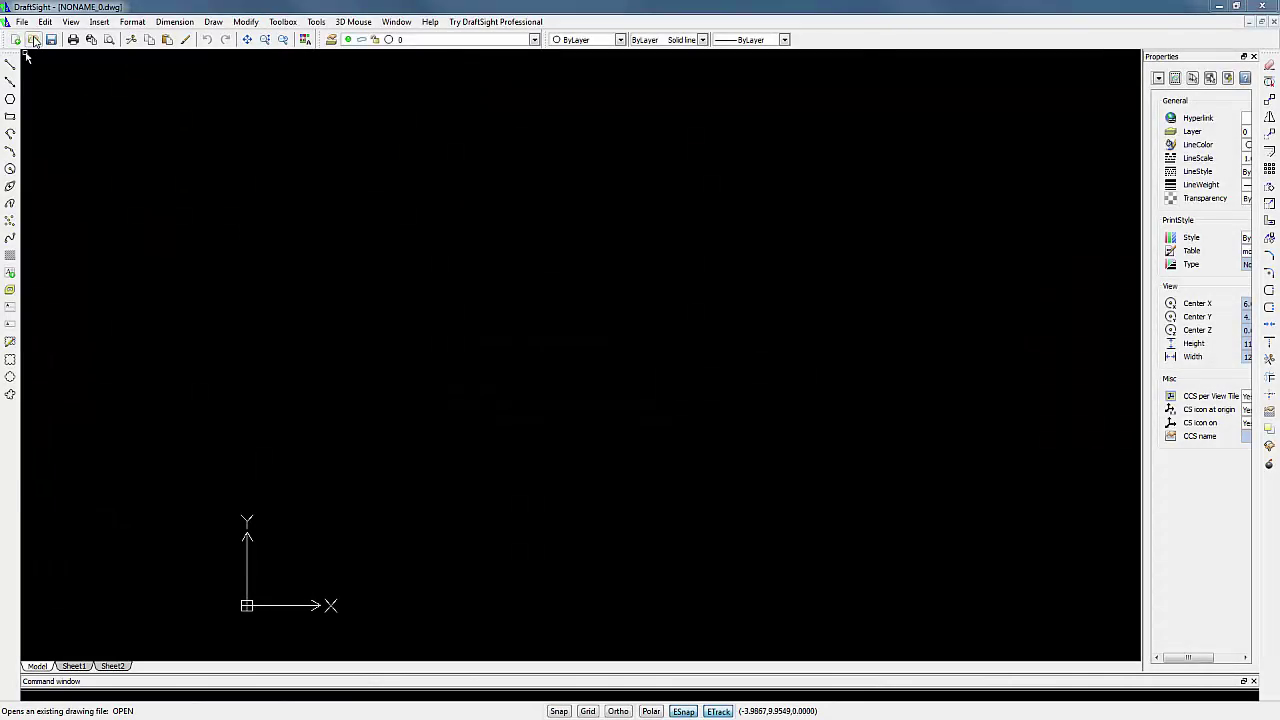
Open the existing drawing Plant Layout.dwg from the Process & Plant folder.
click(216, 165)
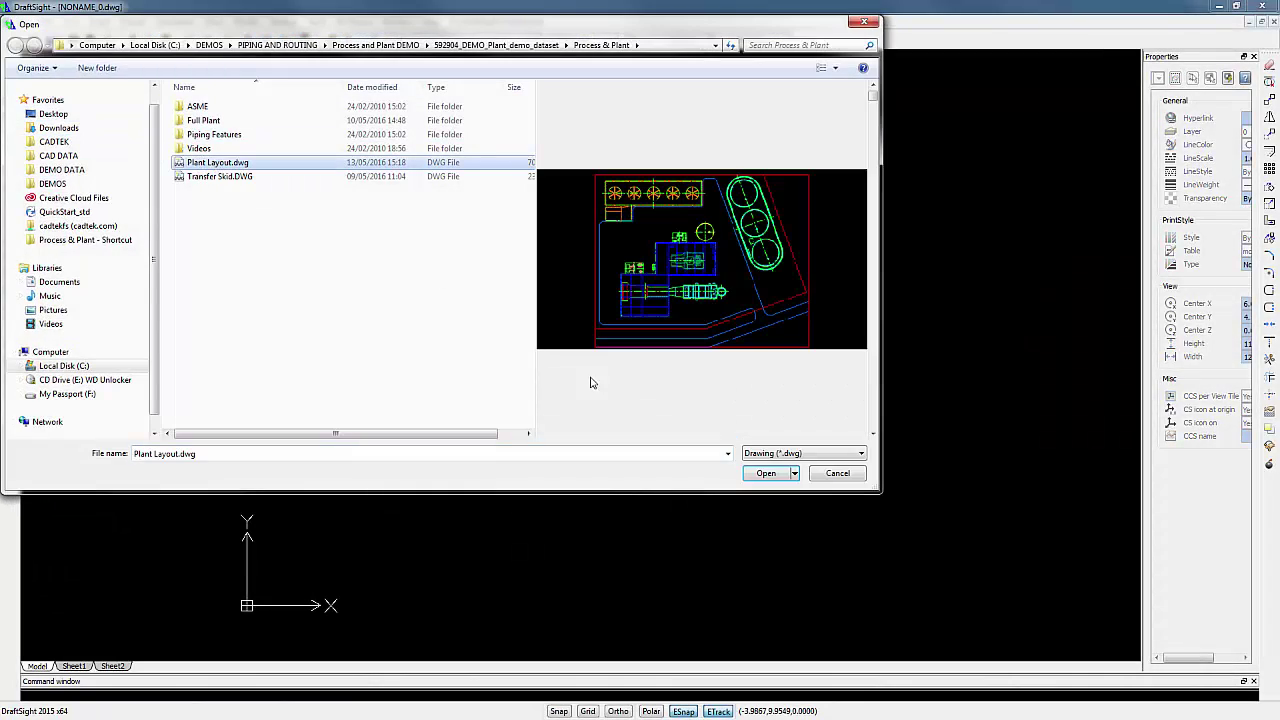
click(770, 473)
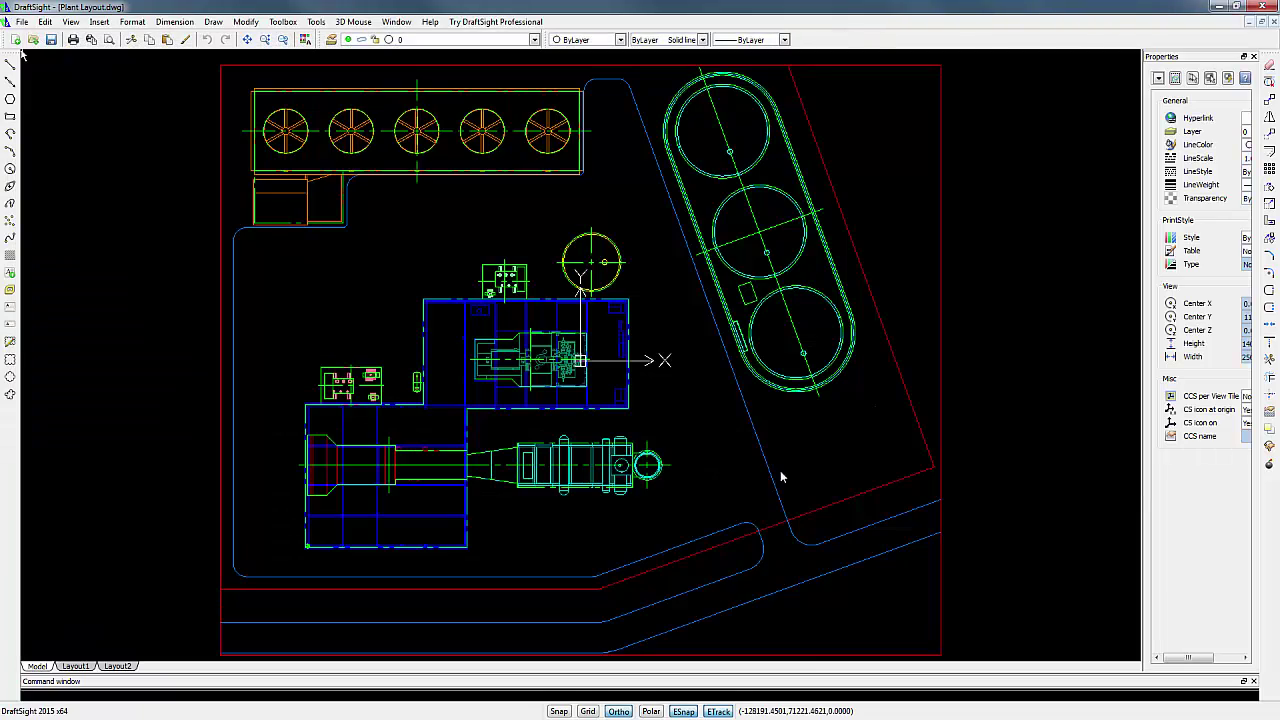
Insert the Transfer Skid drawing as an exploded block at scale 1 and angle 270, placed in the main building's upper-right bay.
scroll(609, 330, up, 5)
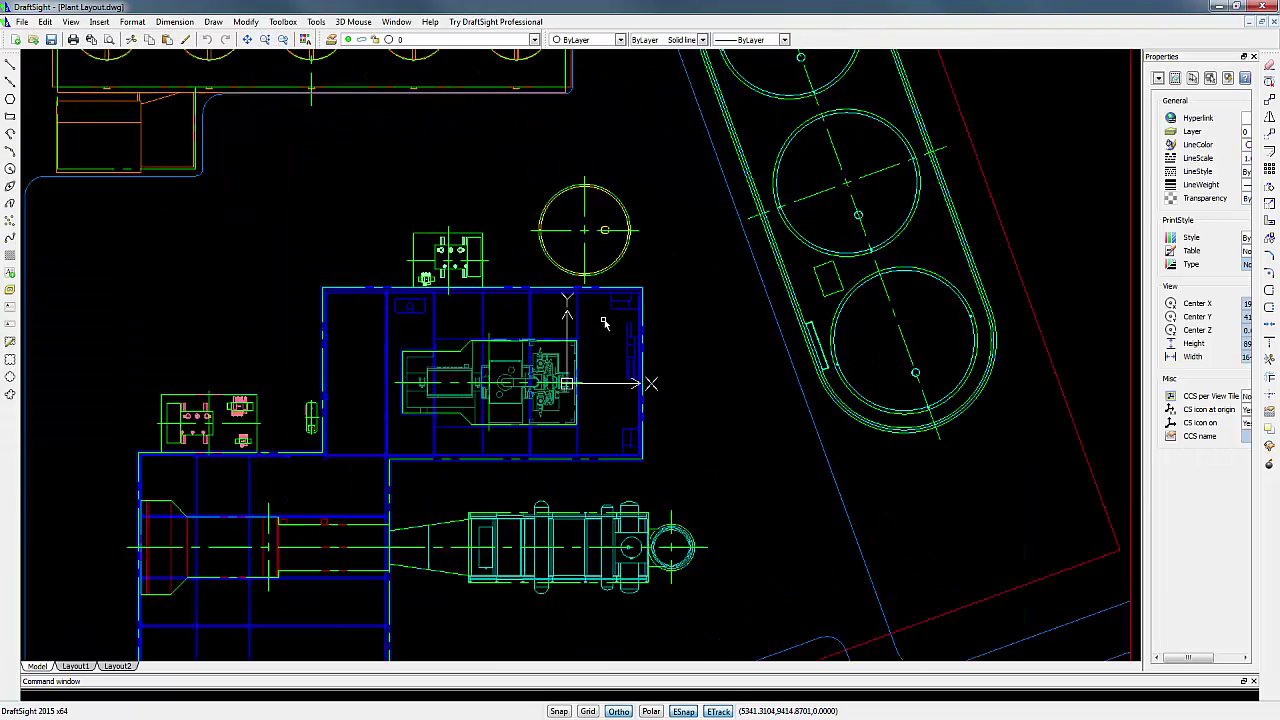
scroll(609, 330, up, 5)
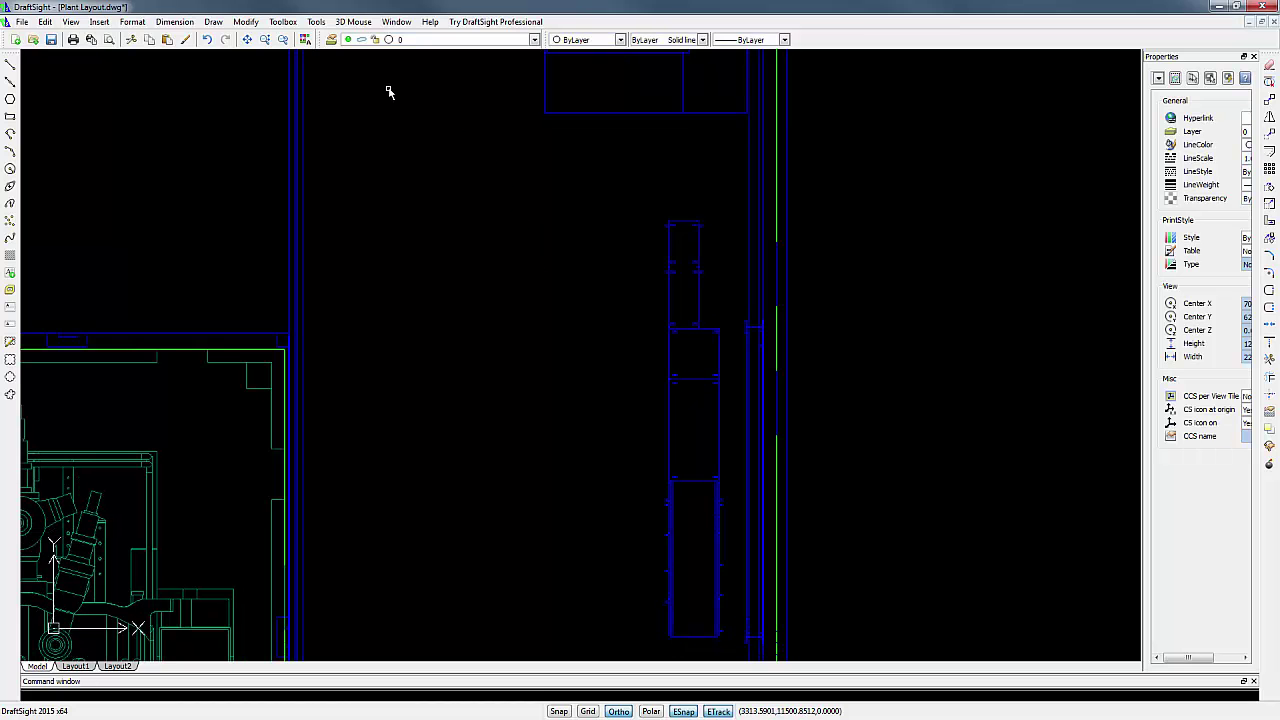
key(Return)
click(533, 273)
double_click(578, 452)
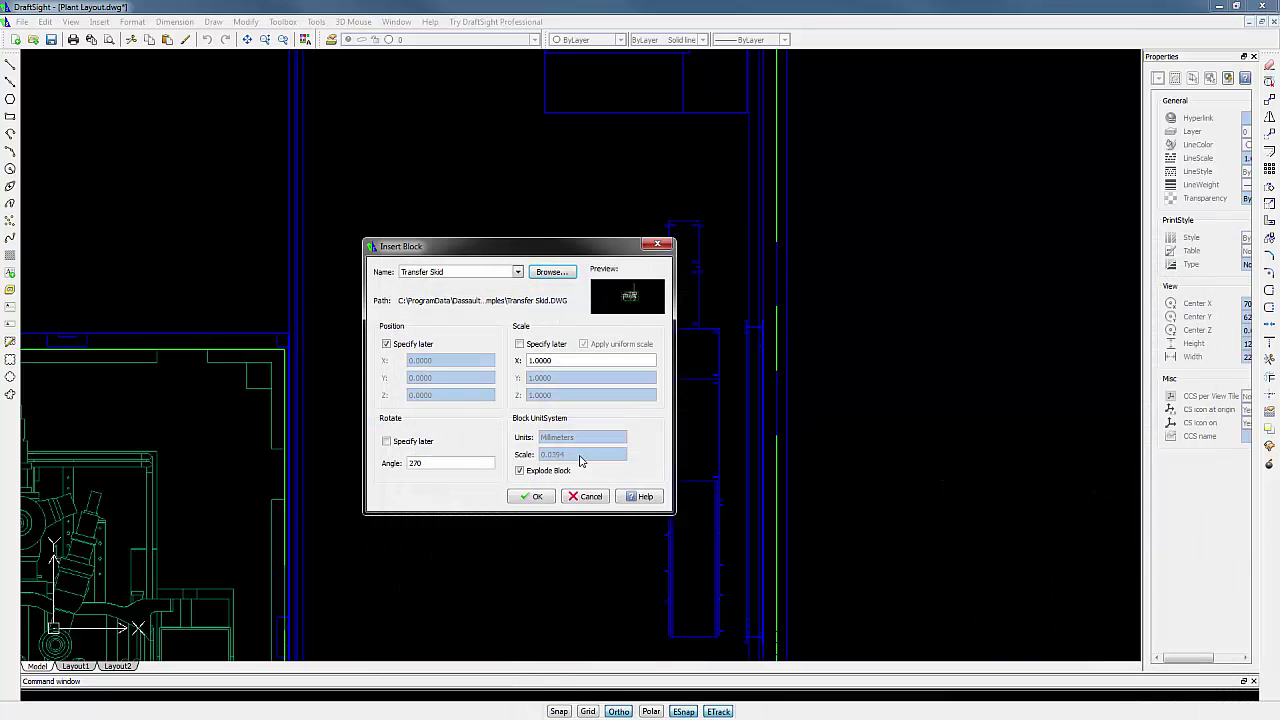
click(535, 497)
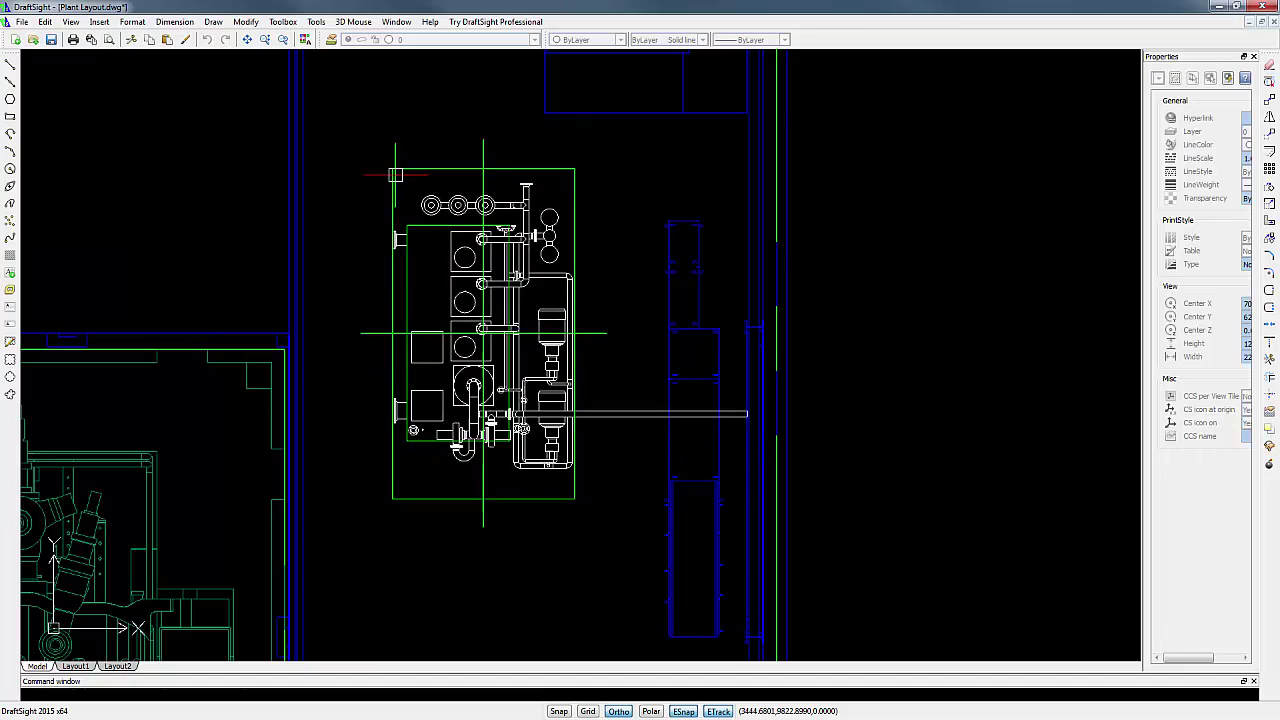
click(389, 151)
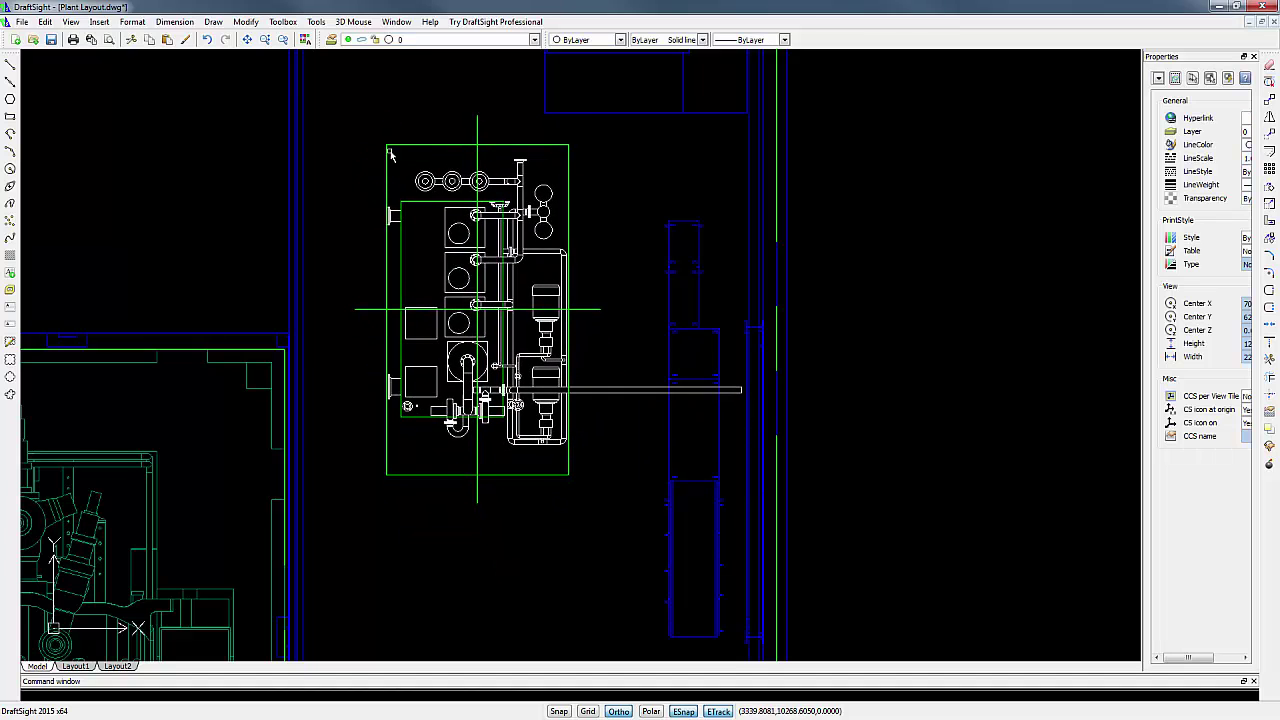
Freeze all the 5616 equipment layers, from 5616 Cooling Tower through 5616.9 Gas Compressor.
scroll(392, 154, down, 6)
middle_drag(431, 187, 723, 300)
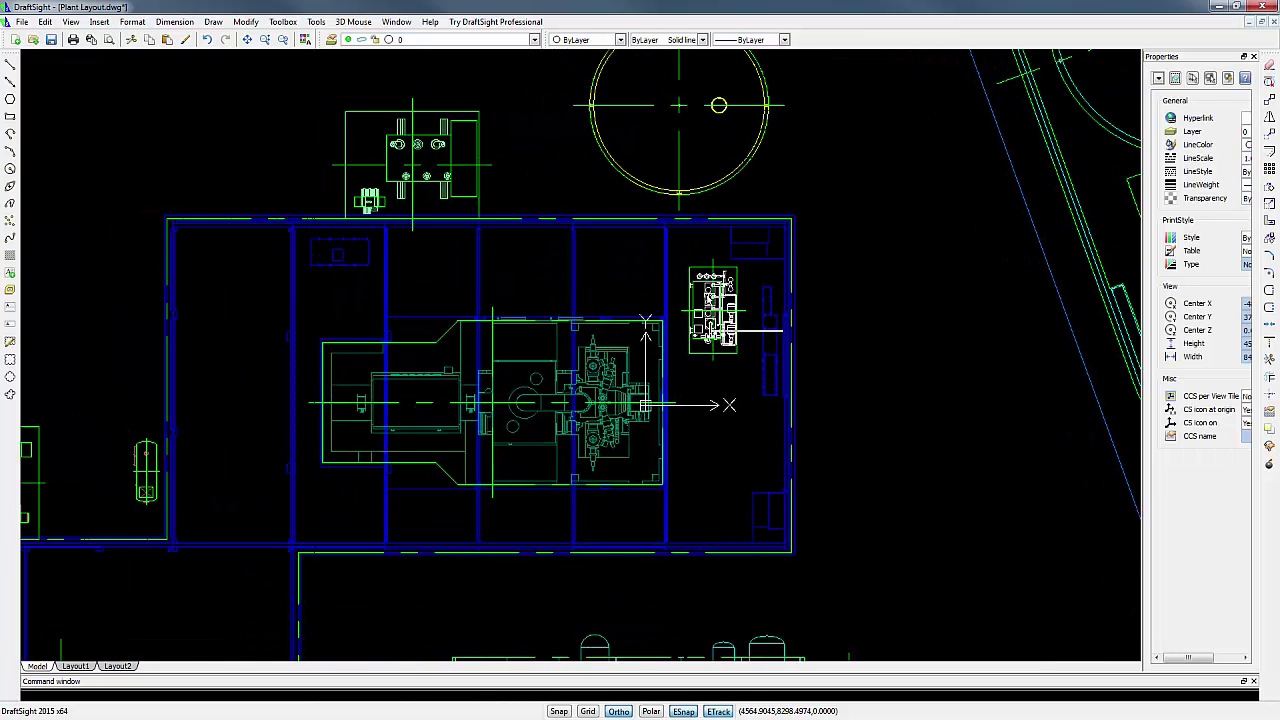
click(535, 41)
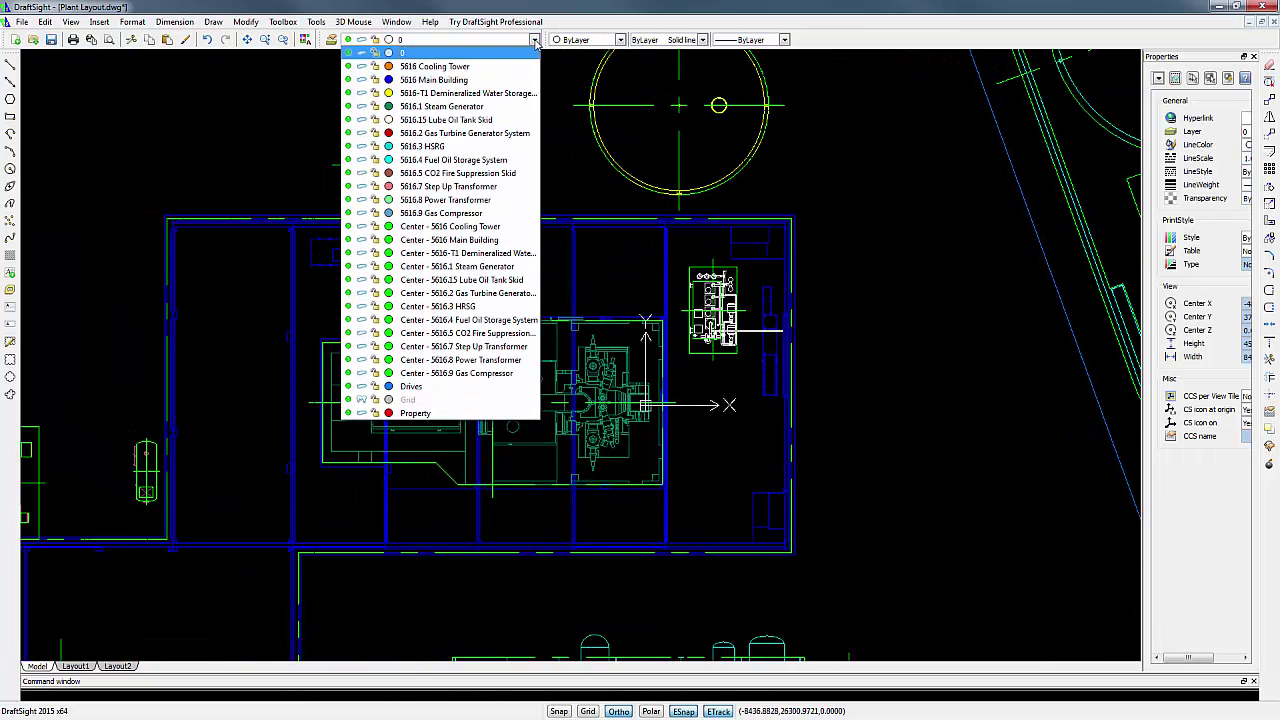
click(535, 41)
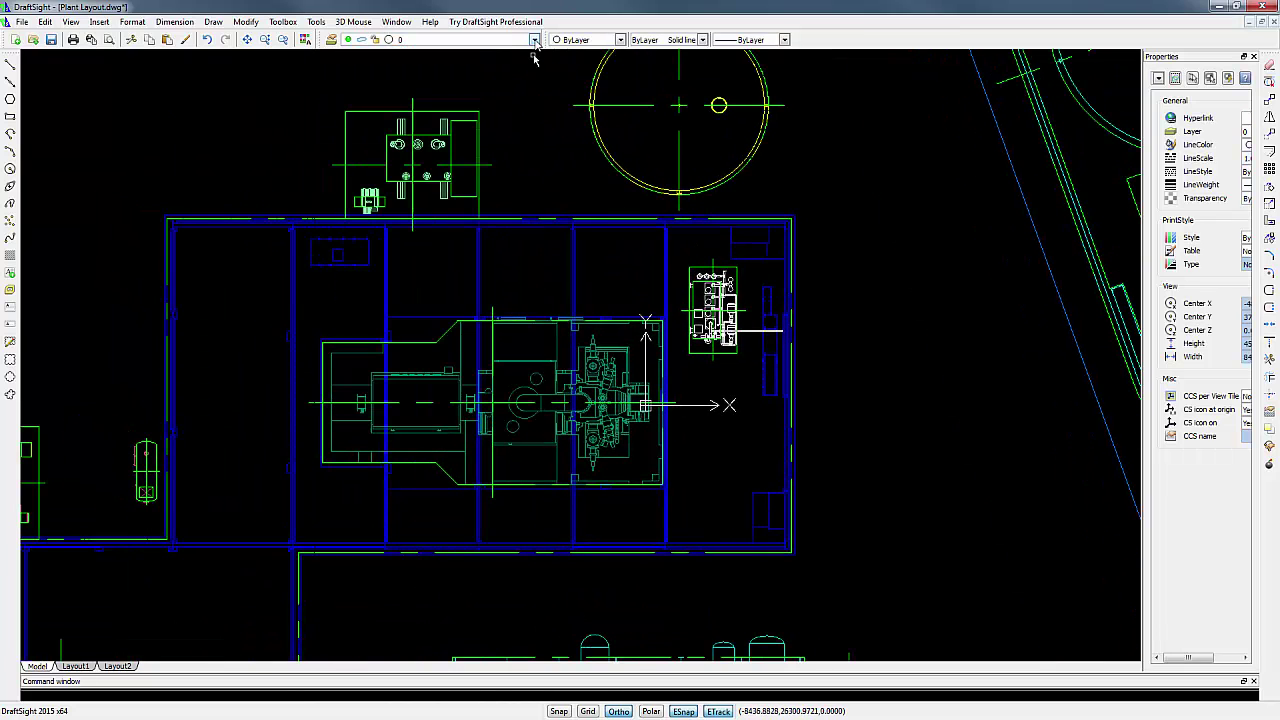
click(331, 39)
click(356, 159)
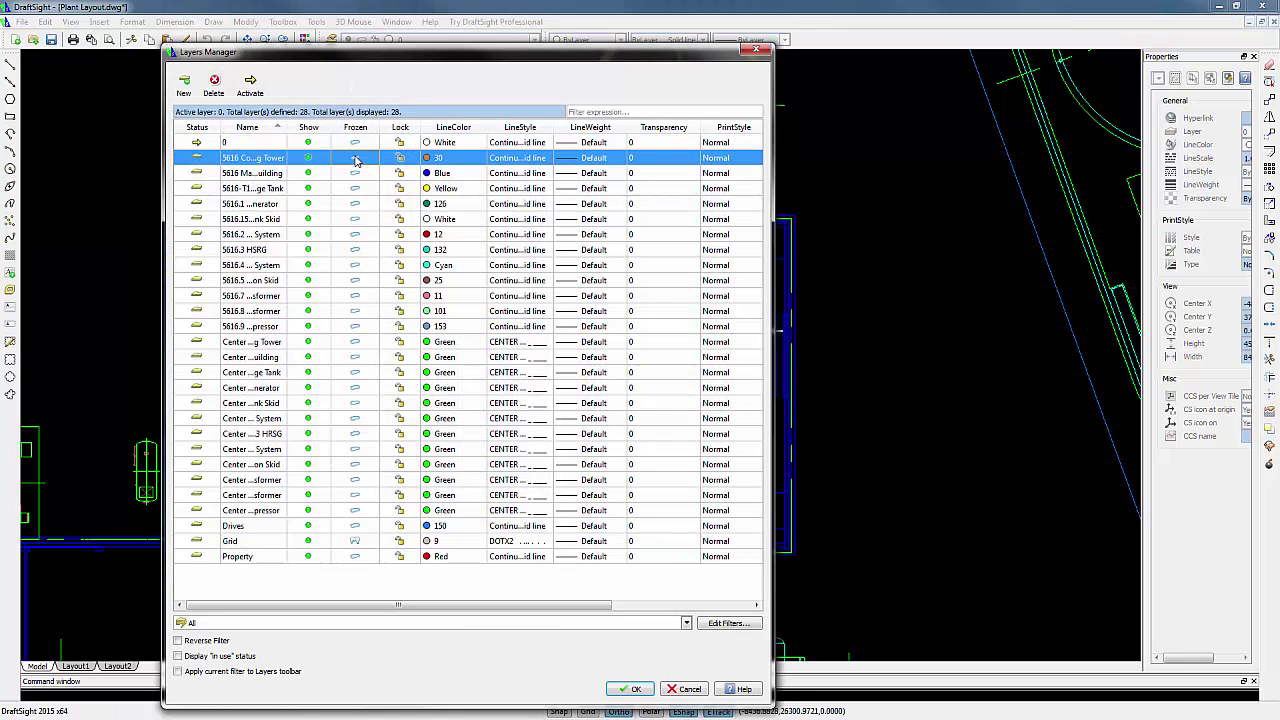
shift+click(352, 327)
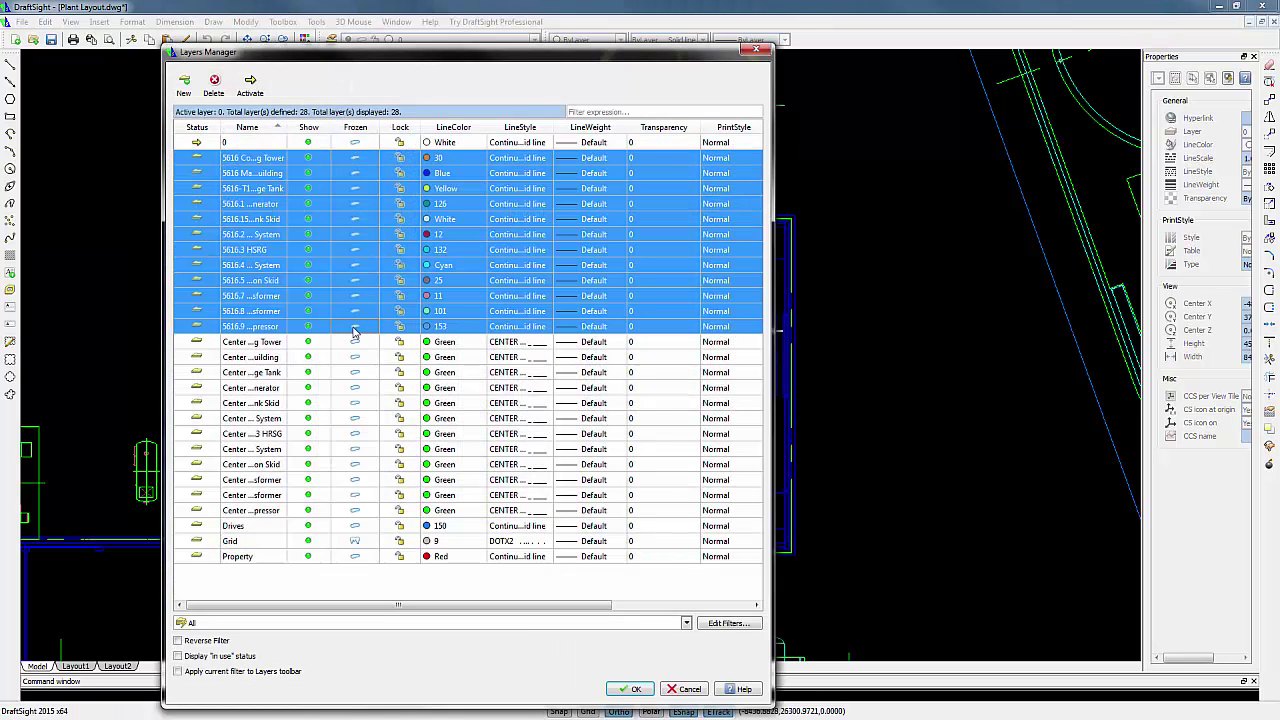
click(354, 327)
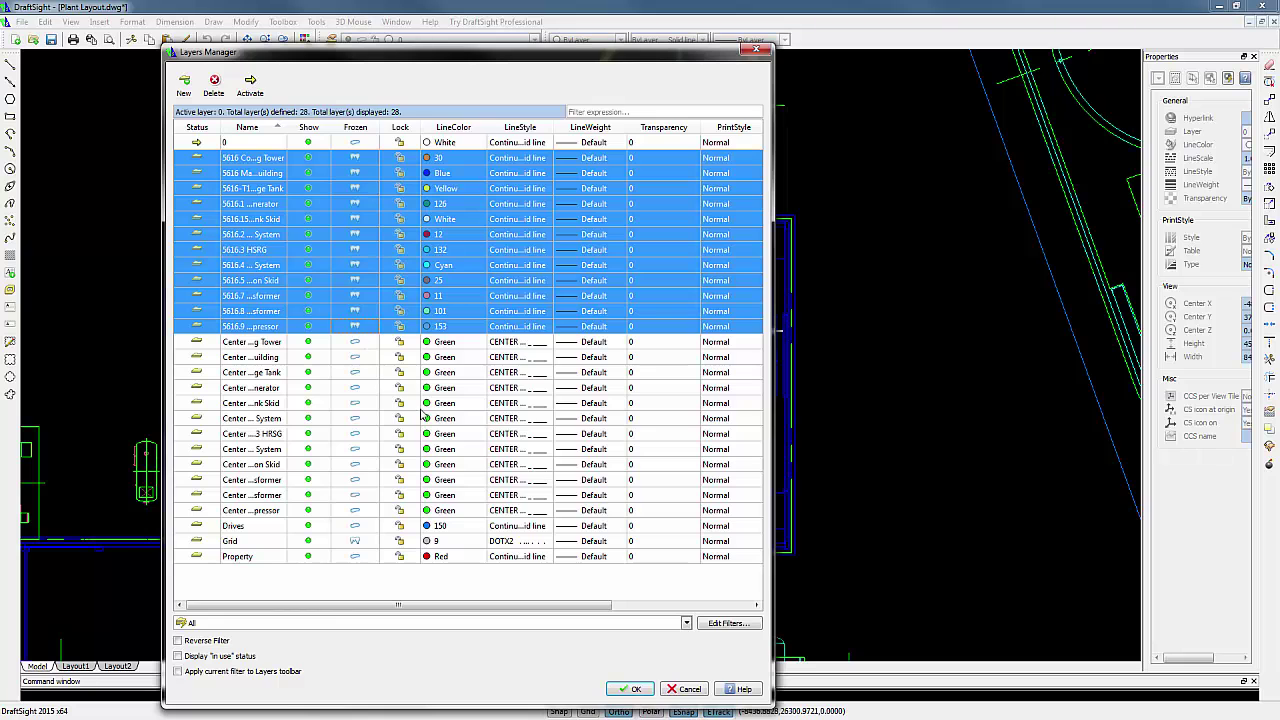
click(634, 689)
Save the drawing to the Desktop as Plant Layout.dwg in R2013 format, replacing the existing file.
middle_click(729, 498)
middle_click(729, 498)
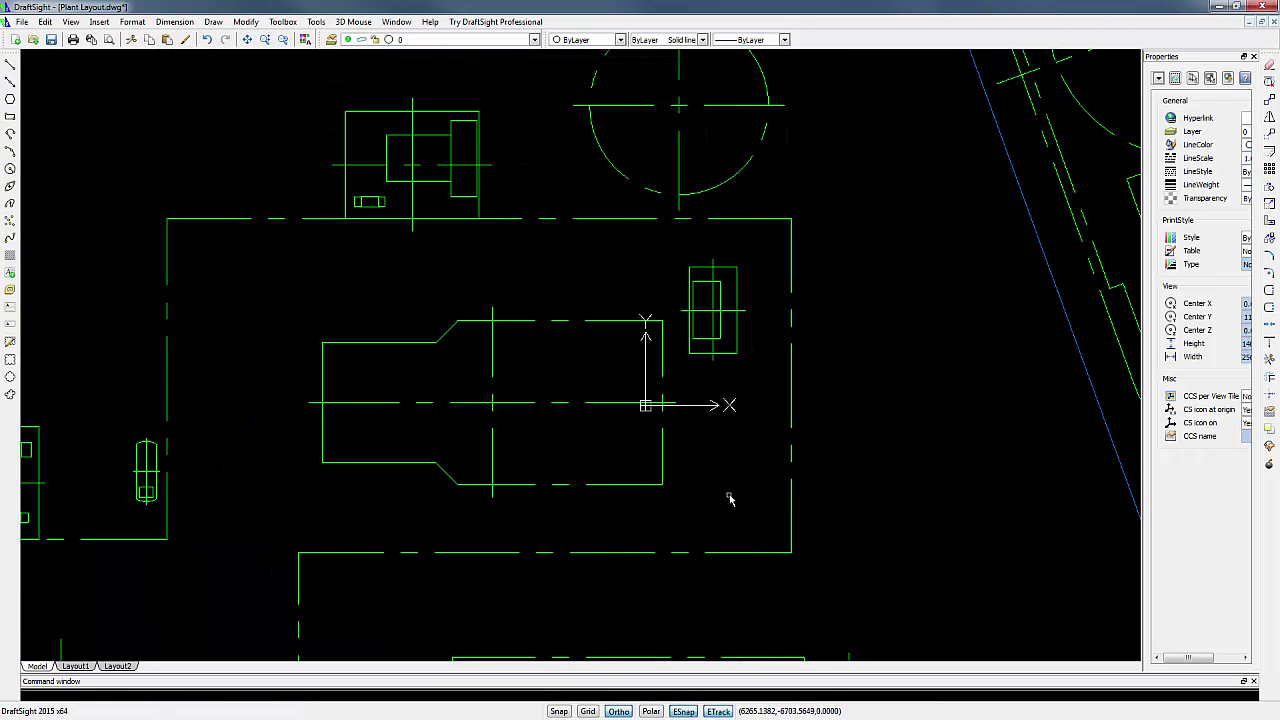
click(21, 21)
click(44, 104)
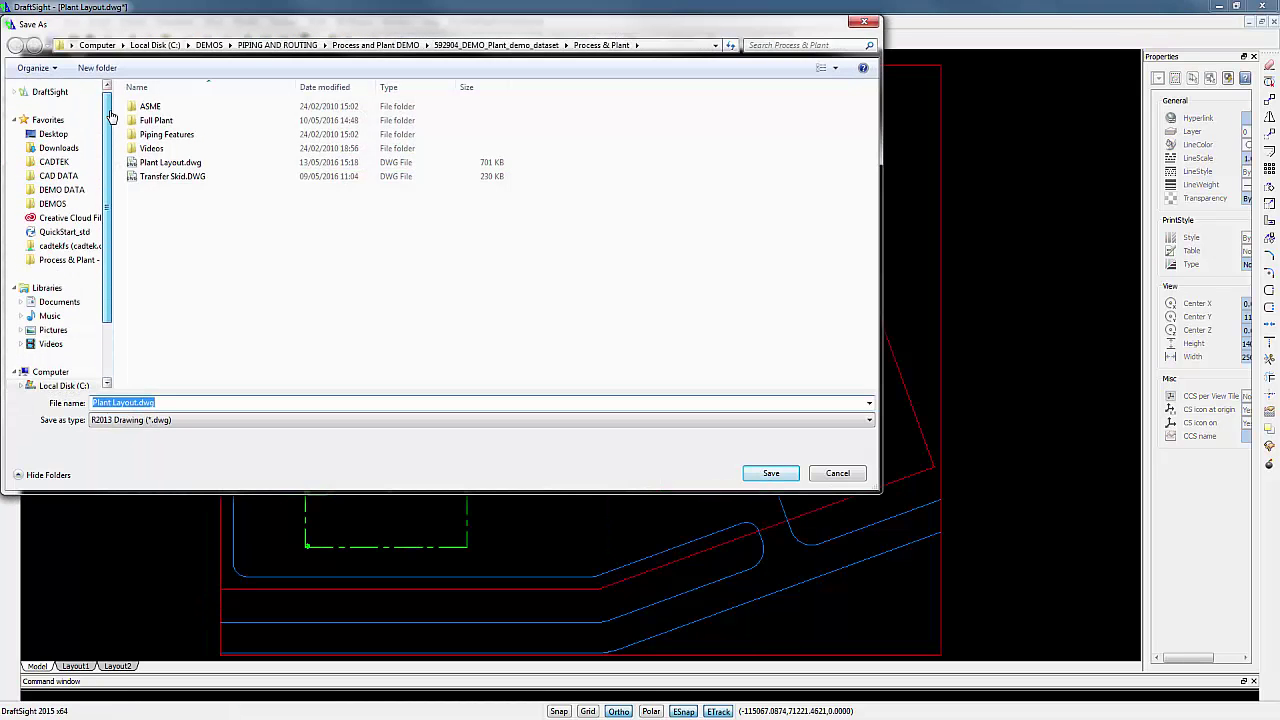
click(62, 134)
click(771, 473)
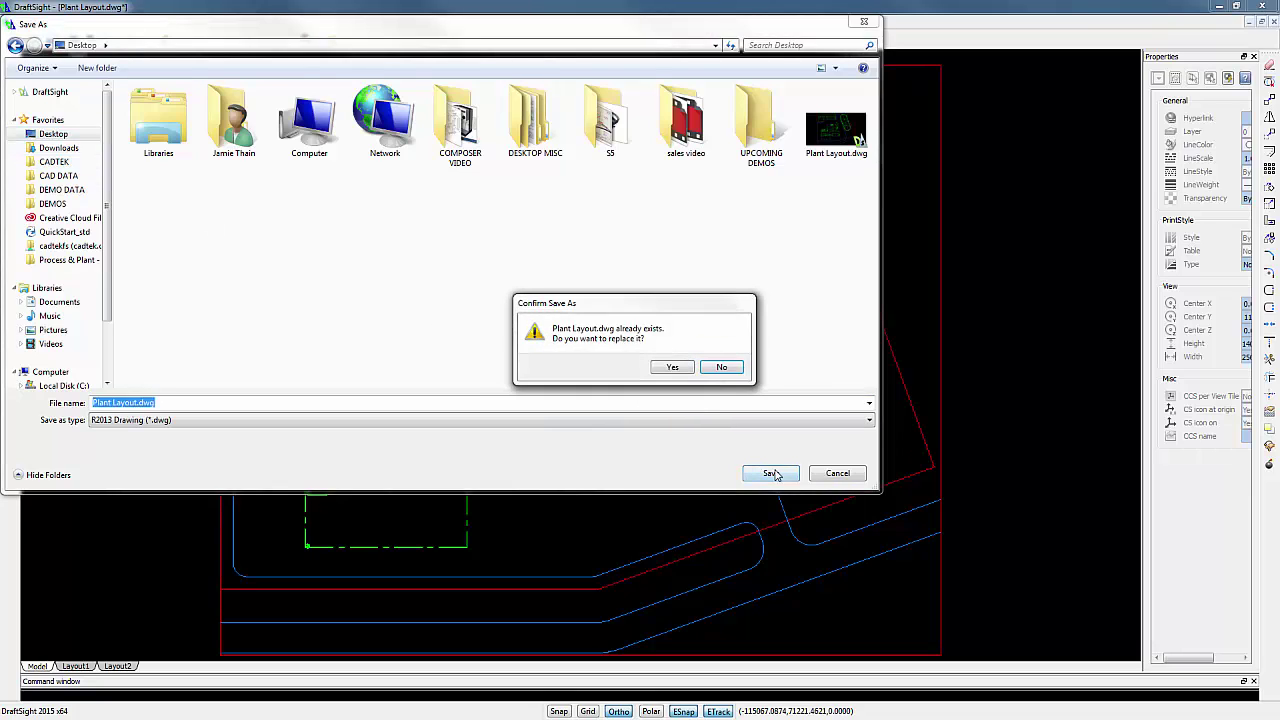
click(672, 367)
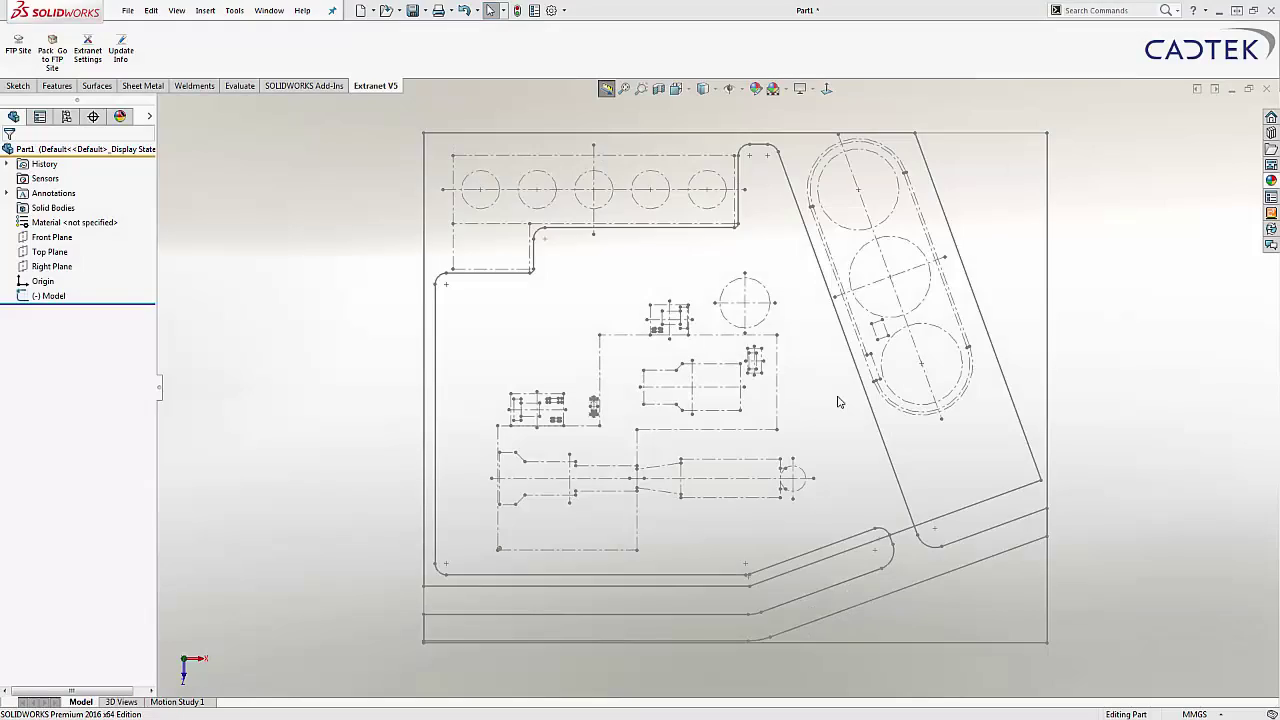
In SOLIDWORKS, extrude the sketch's outer rectangular contour 3000 mm downward, starting at a 200 mm offset from the sketch plane.
middle_drag(839, 402, 700, 347)
click(852, 303)
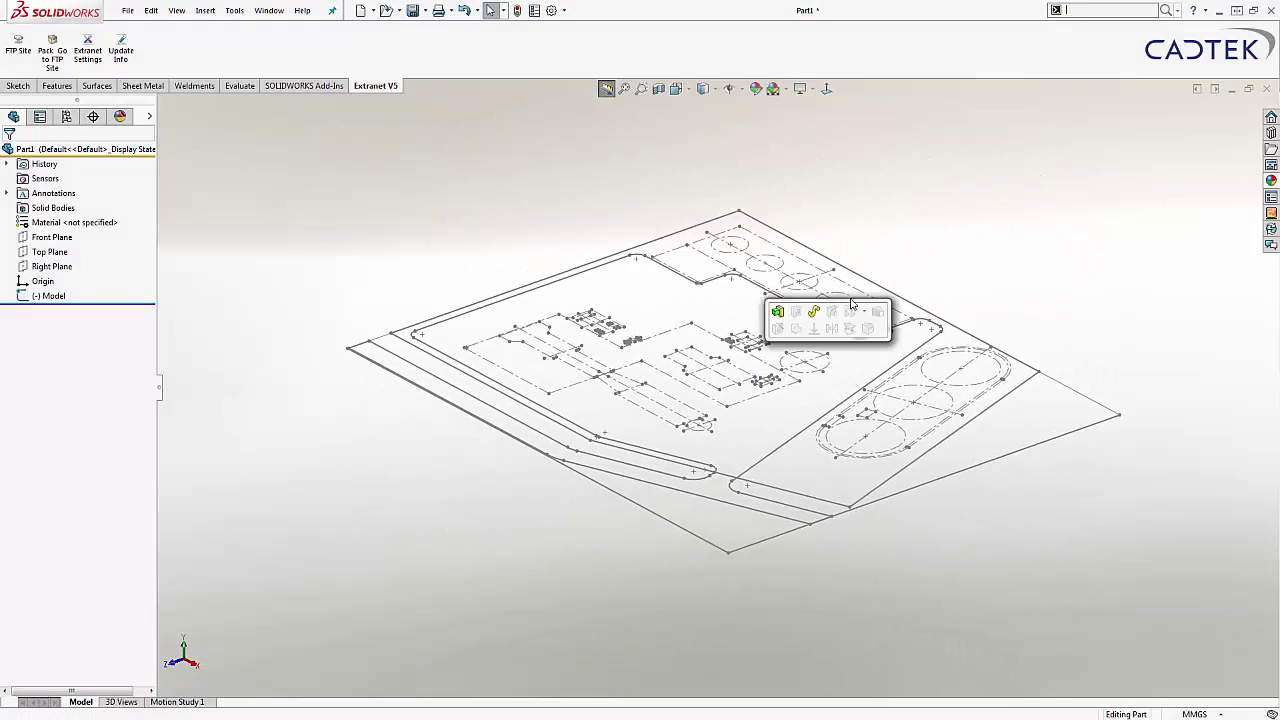
click(777, 312)
click(628, 503)
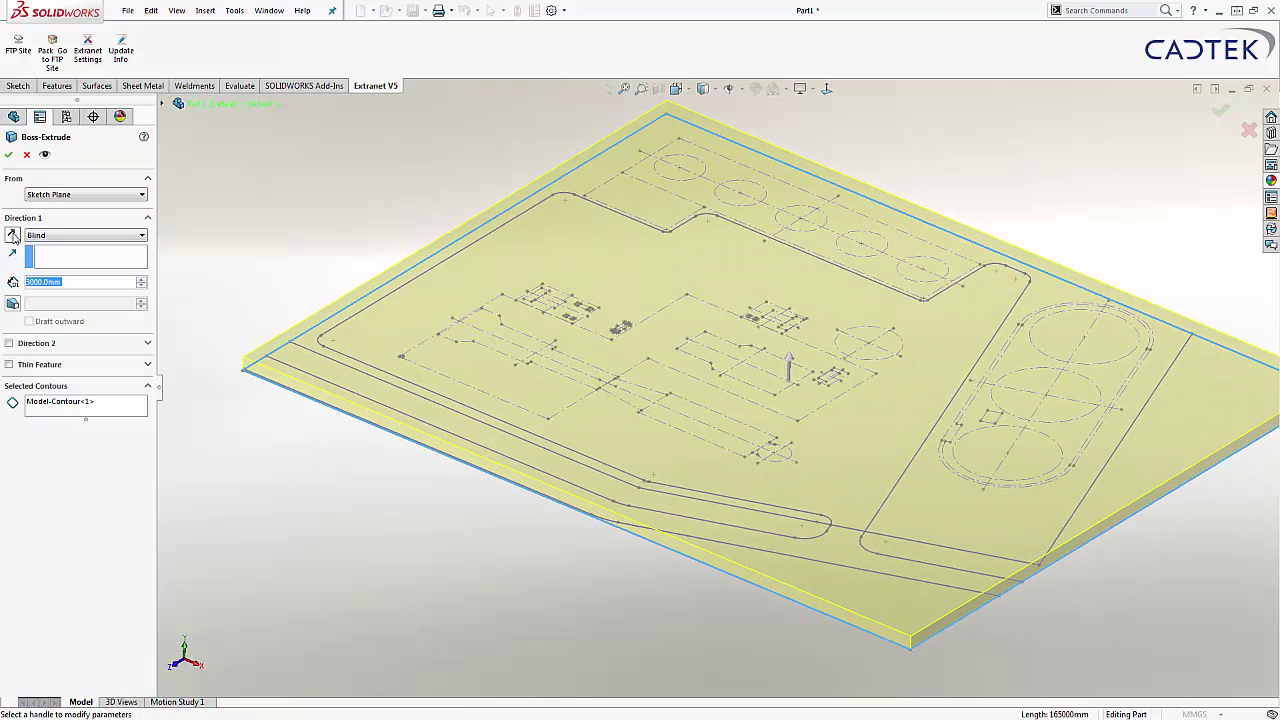
click(50, 194)
click(46, 233)
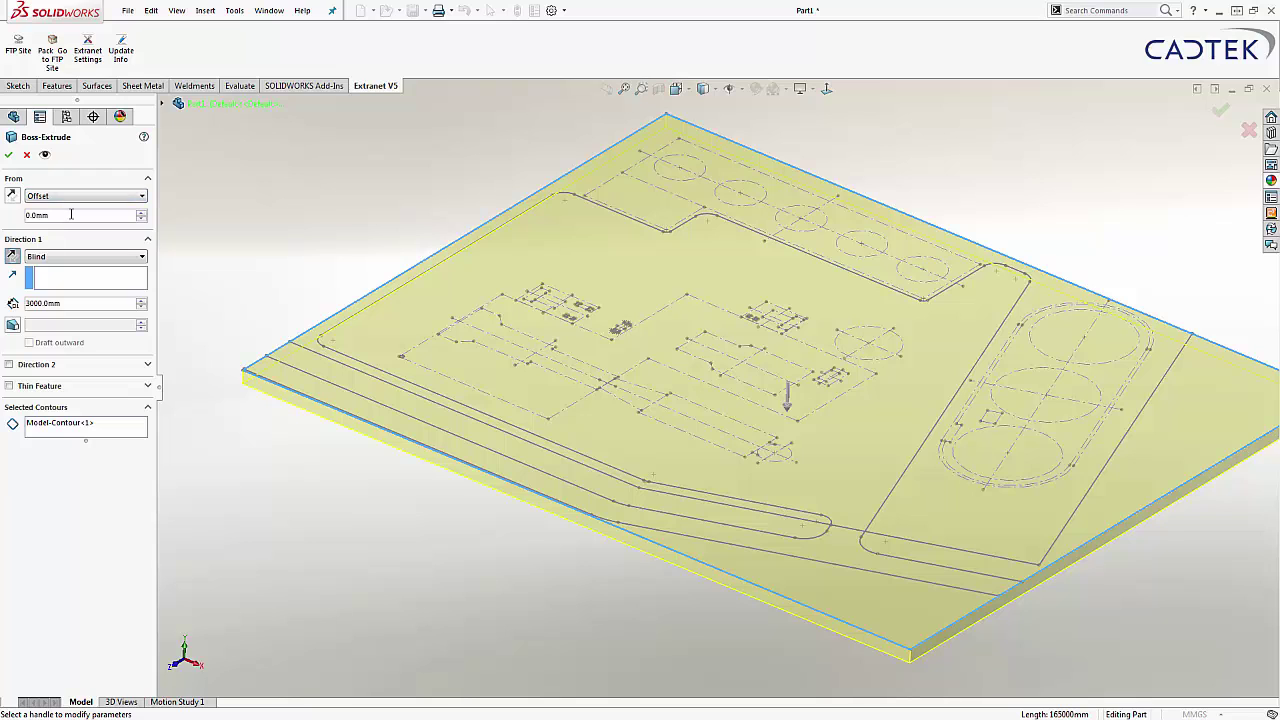
text(200)
key(Return)
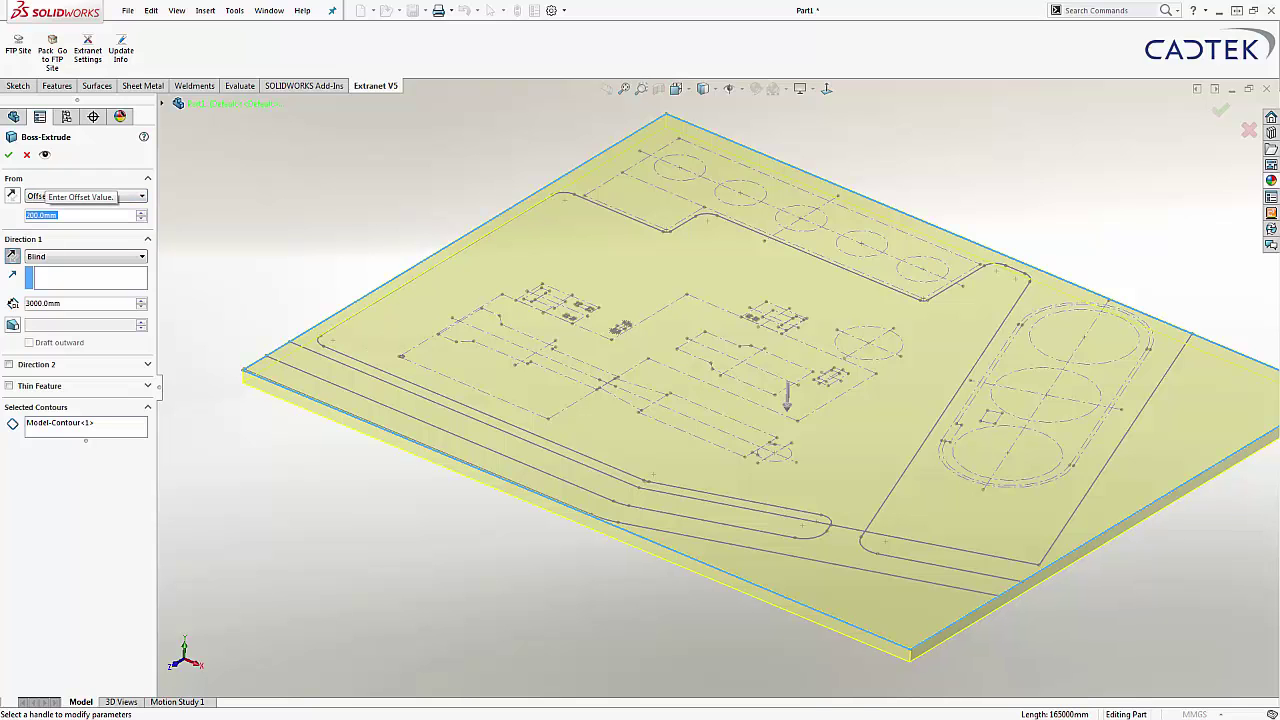
click(9, 155)
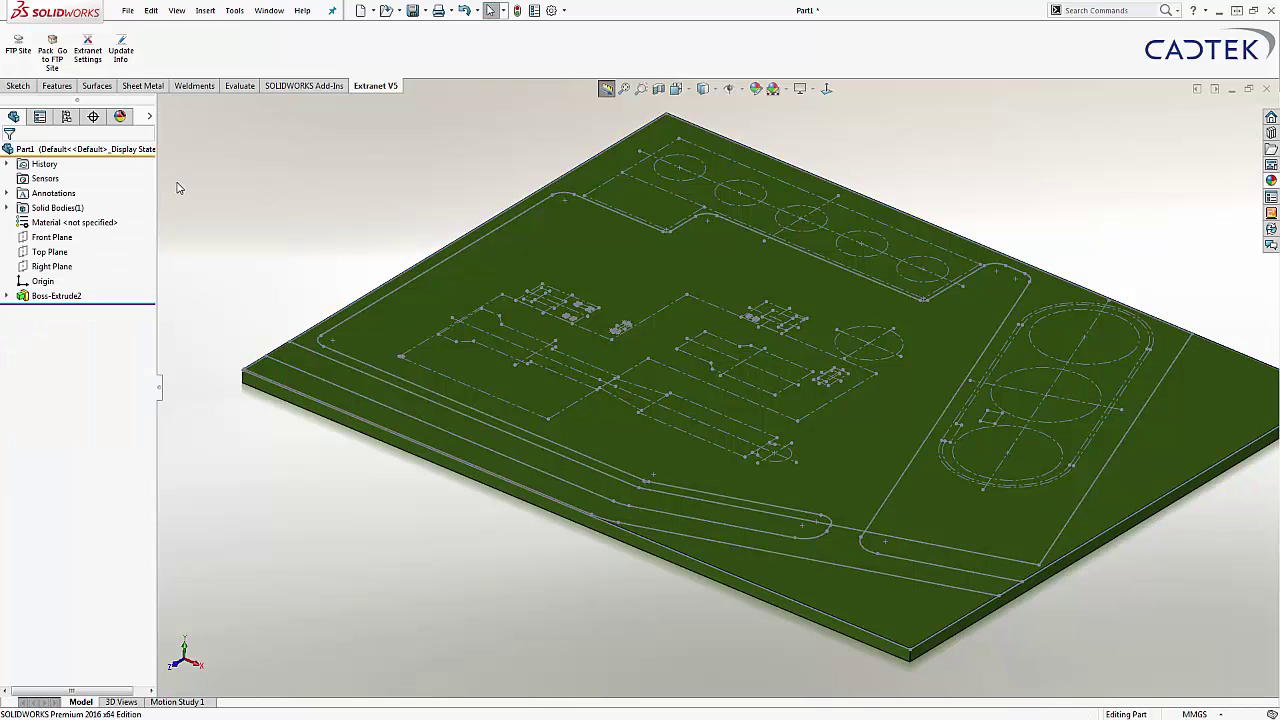
Extrude the property boundary contour 3000 mm as a thin feature 300 mm thick, with the thickness direction reversed.
right_drag(174, 246, 286, 246)
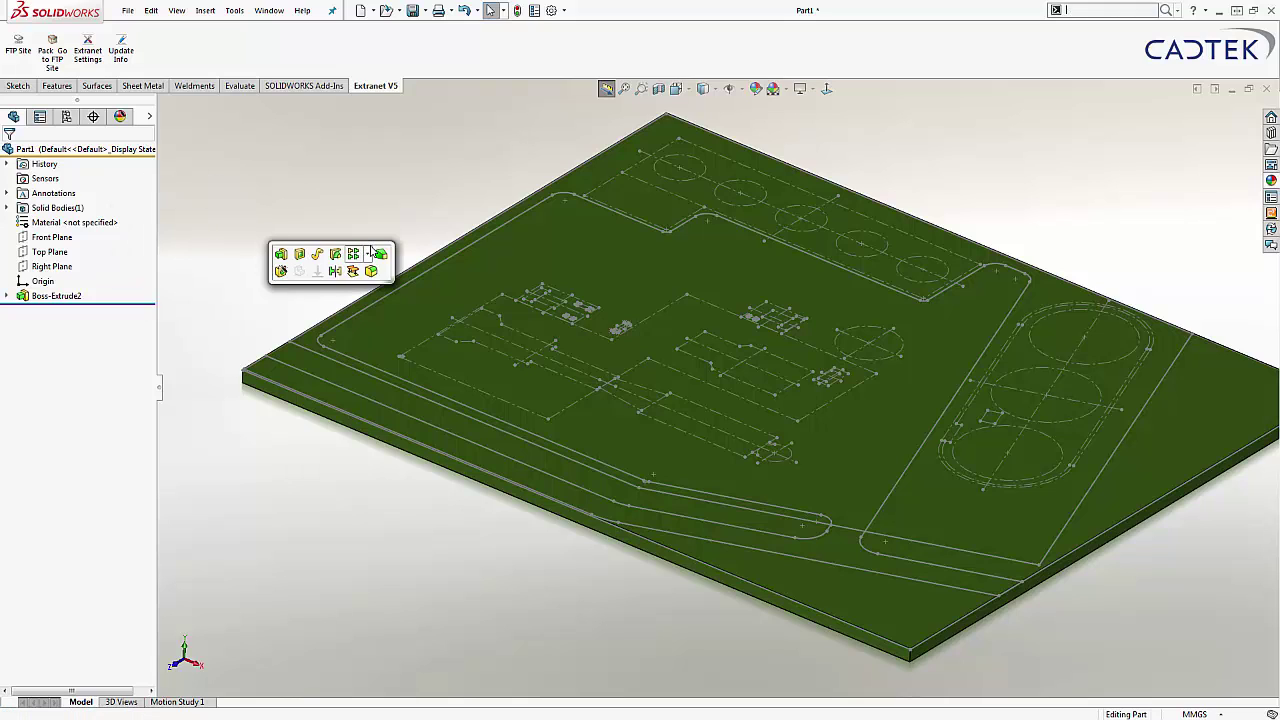
click(298, 255)
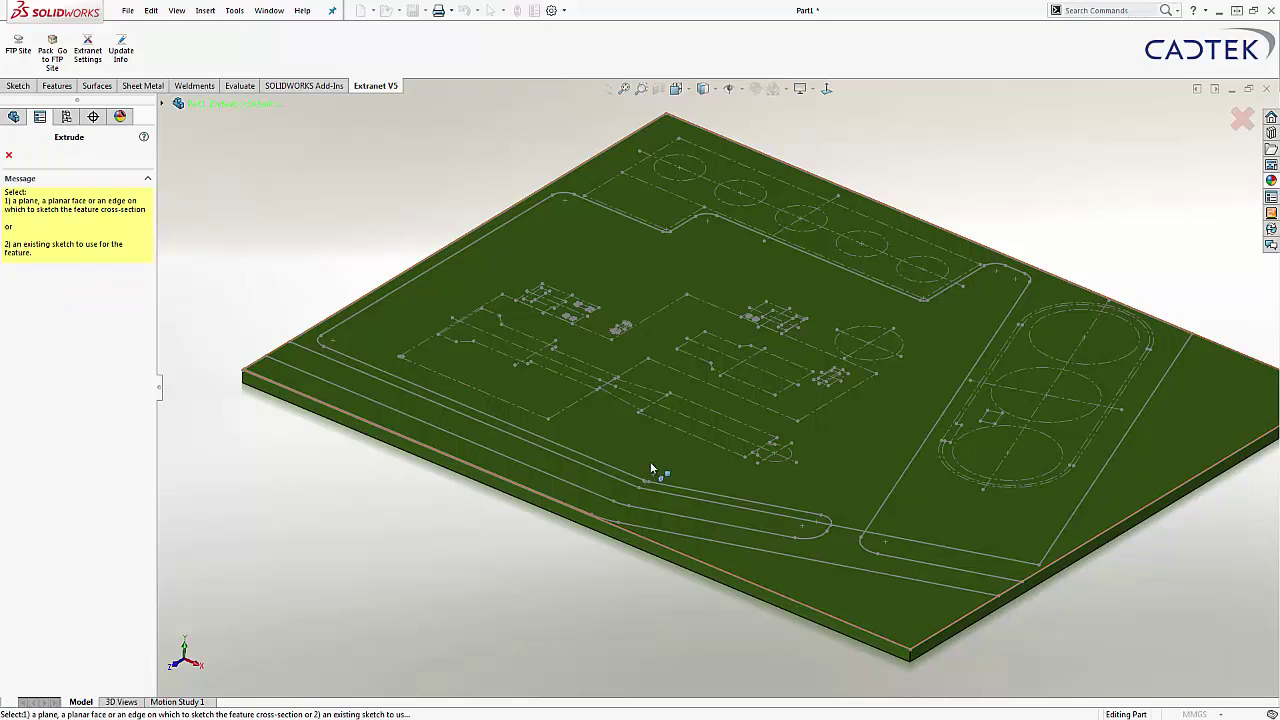
click(681, 494)
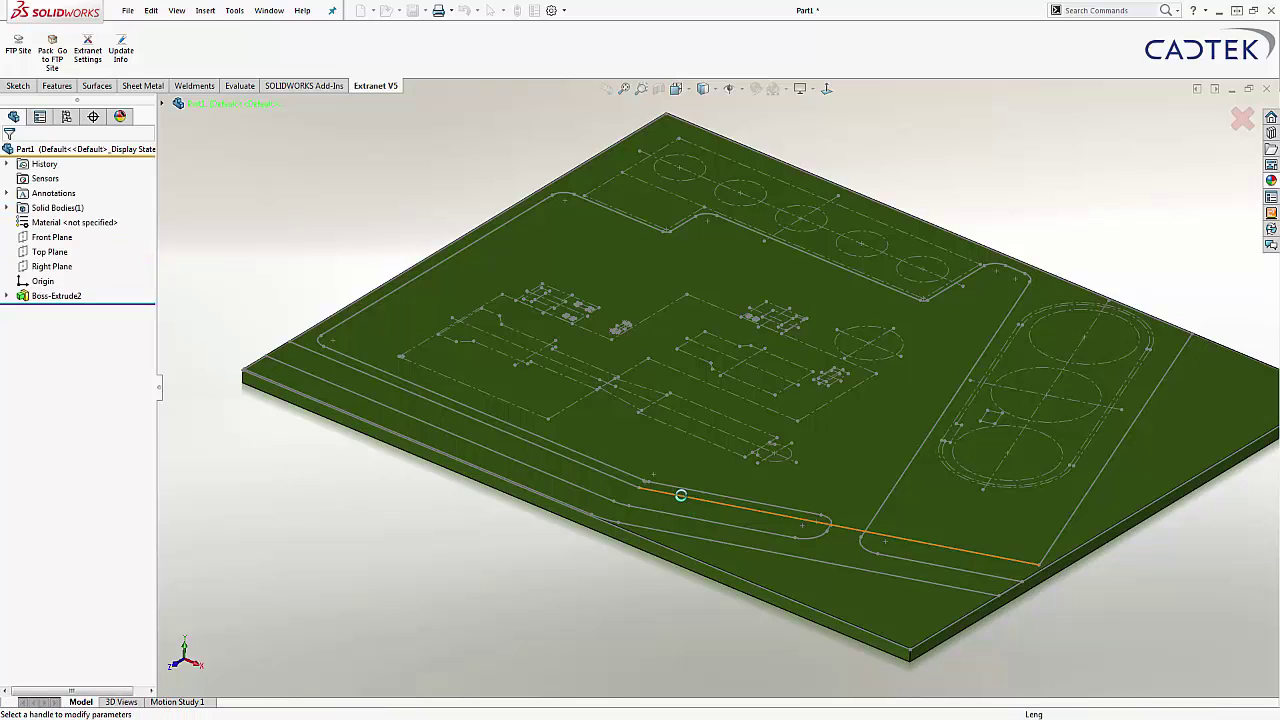
click(10, 380)
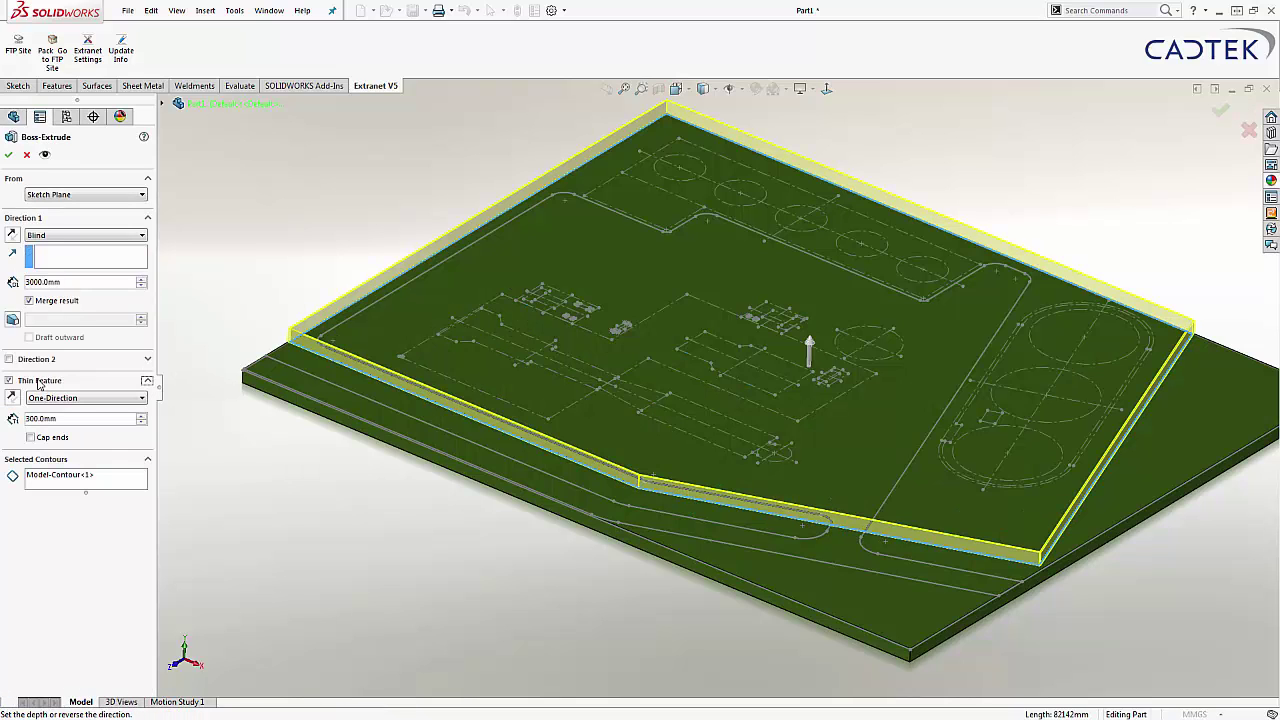
click(13, 397)
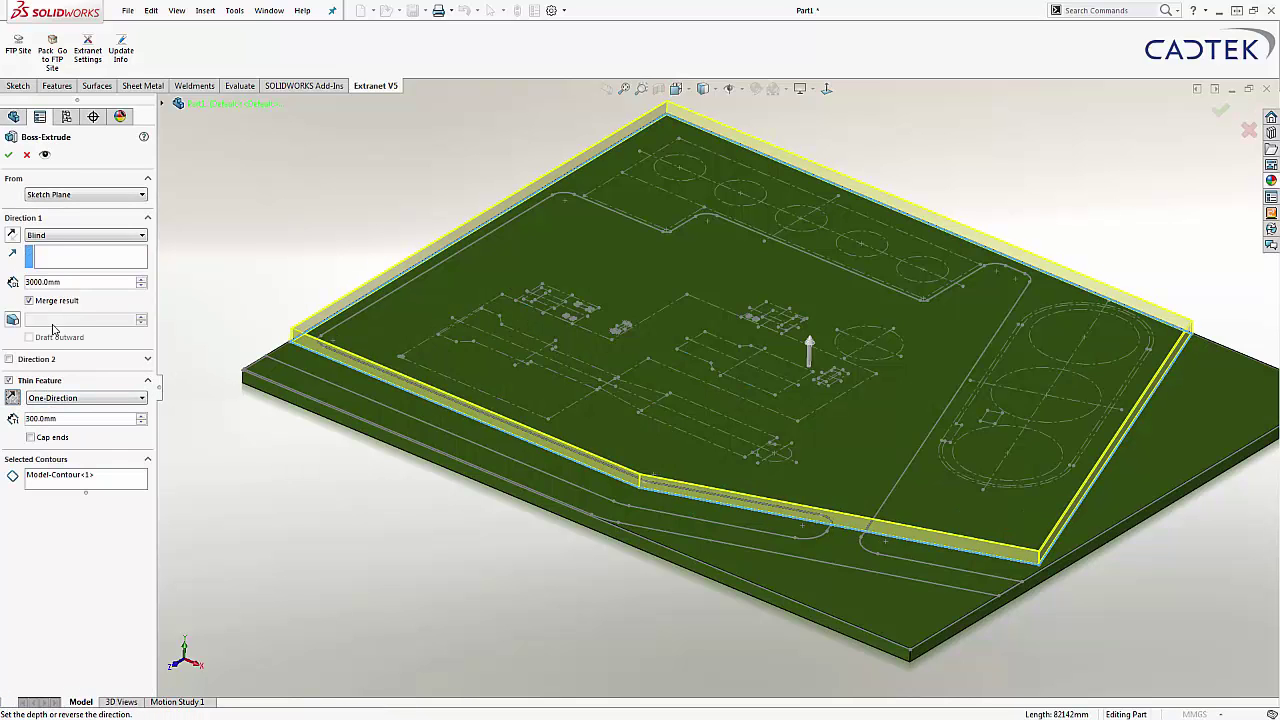
click(9, 155)
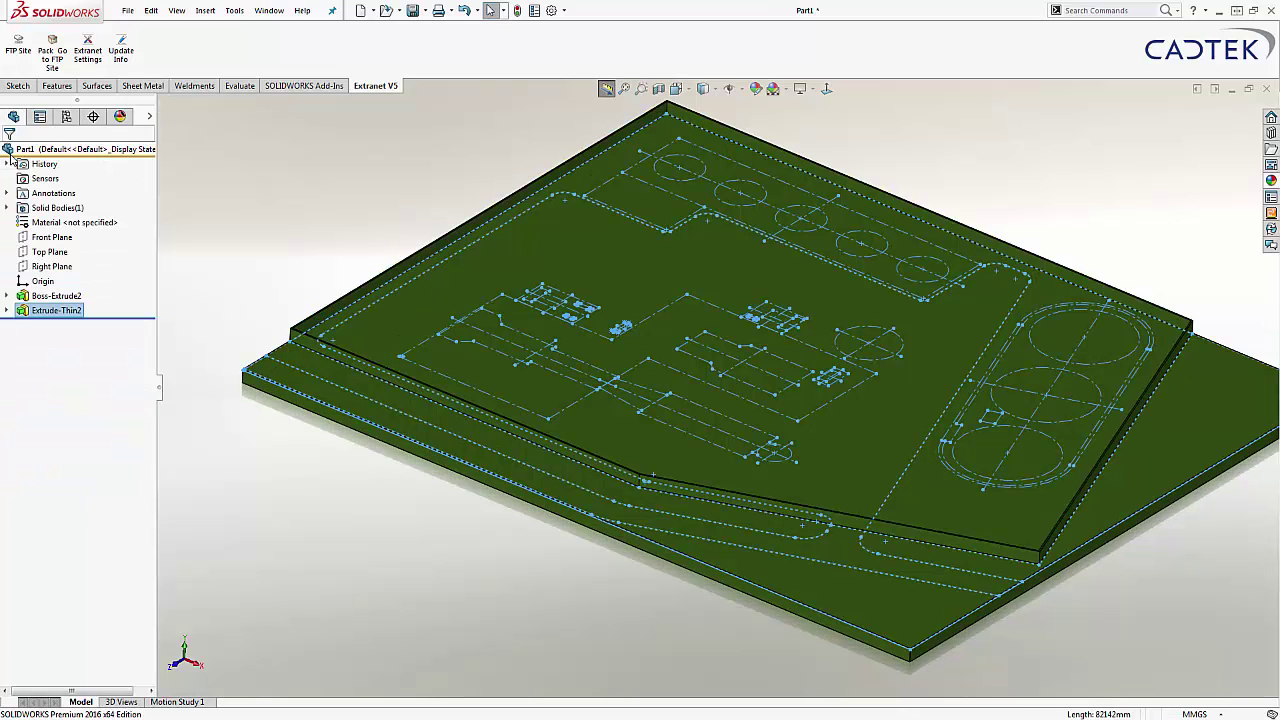
Cut the road contour from the sketch plane upward through the slab's top surface and the boundary wall.
click(211, 177)
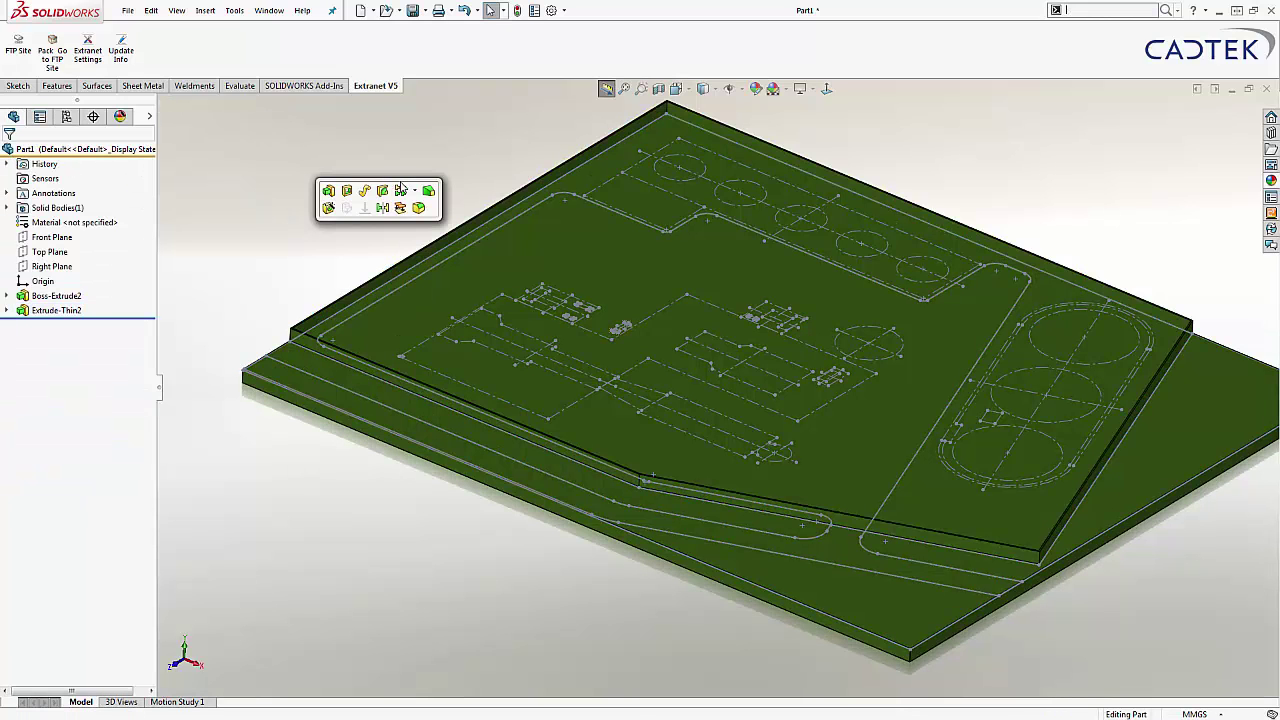
click(358, 193)
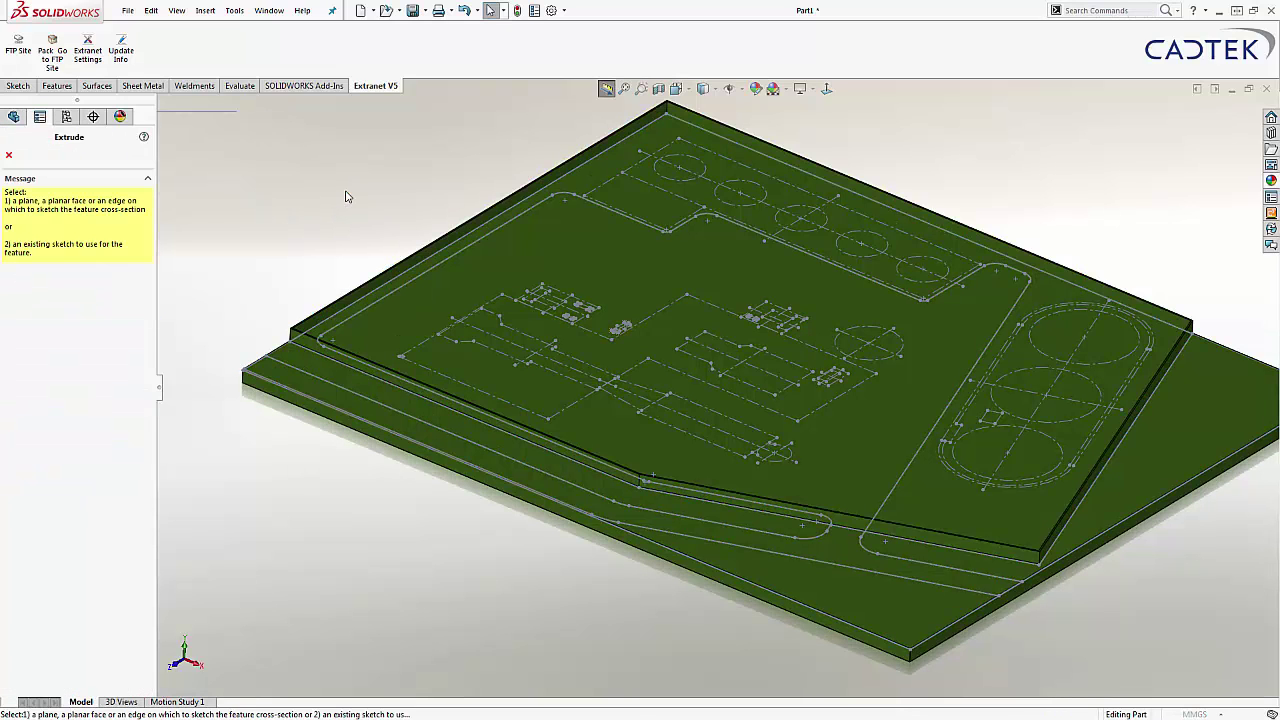
click(666, 530)
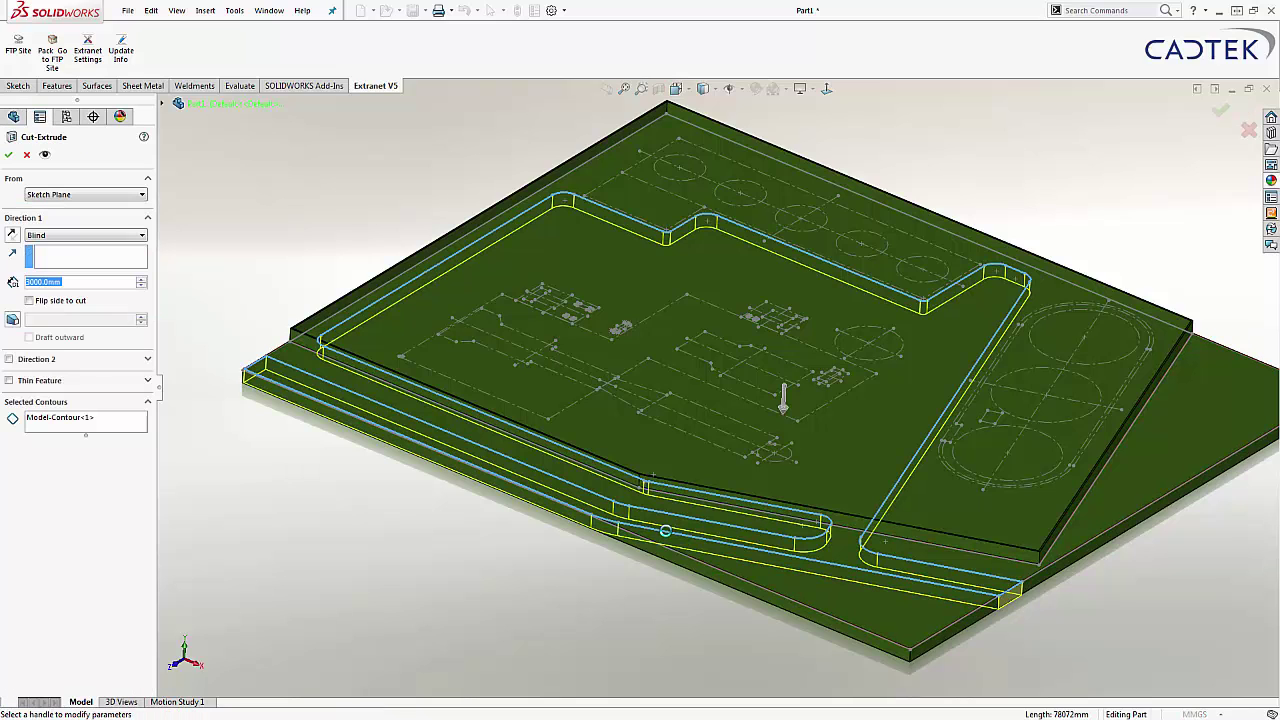
click(12, 236)
click(85, 235)
click(50, 252)
click(10, 155)
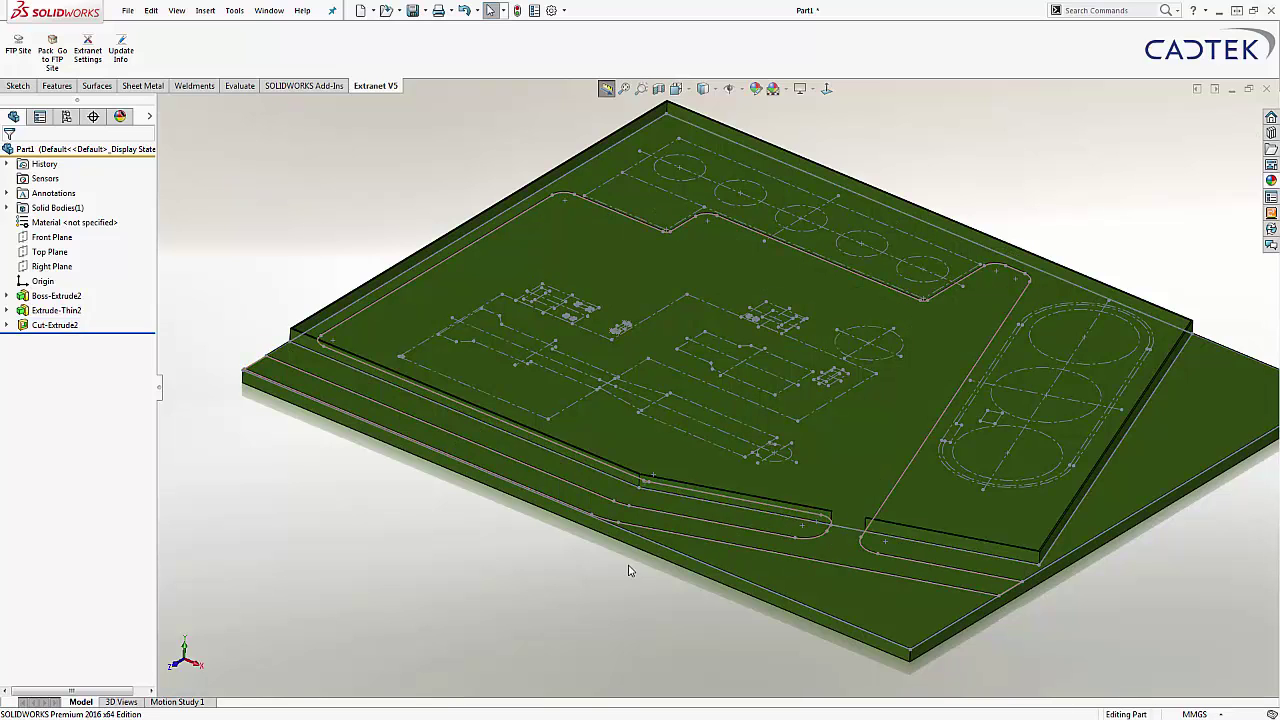
Apply the asphalt 2d paving appearance to the cut road face only and shrink its texture scale.
scroll(840, 535, down, 5)
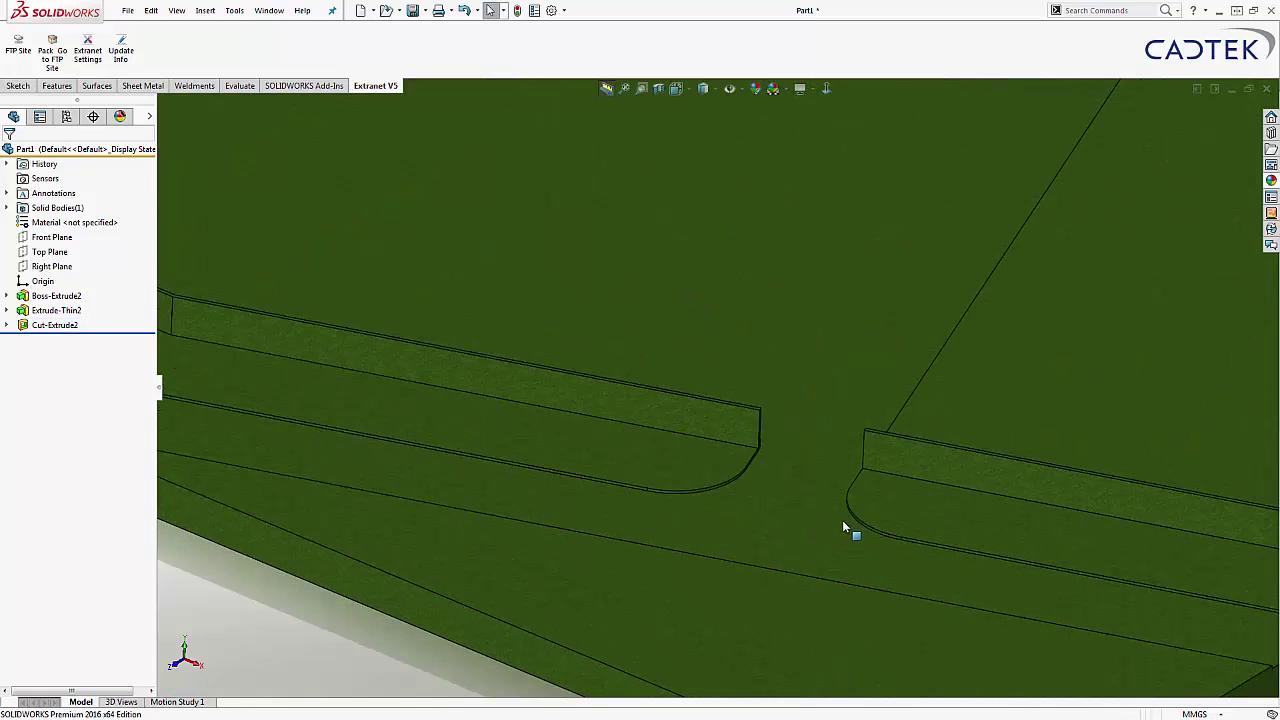
scroll(840, 530, down, 2)
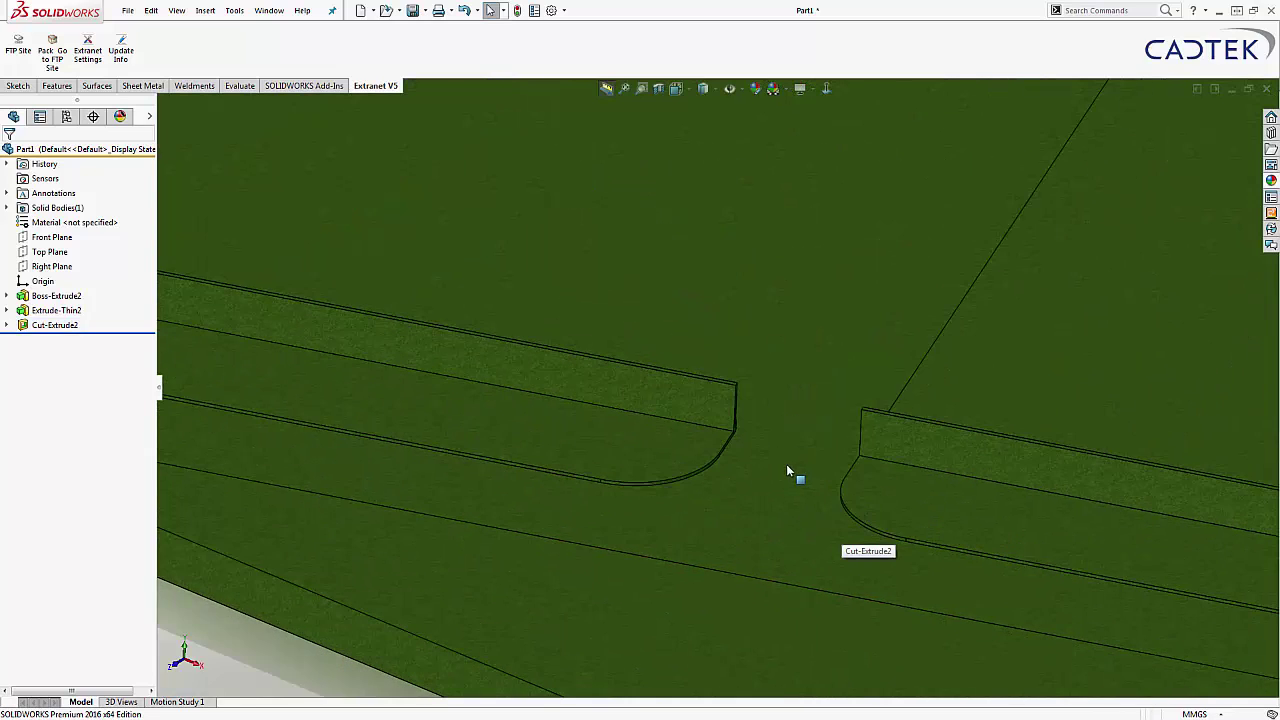
click(1271, 182)
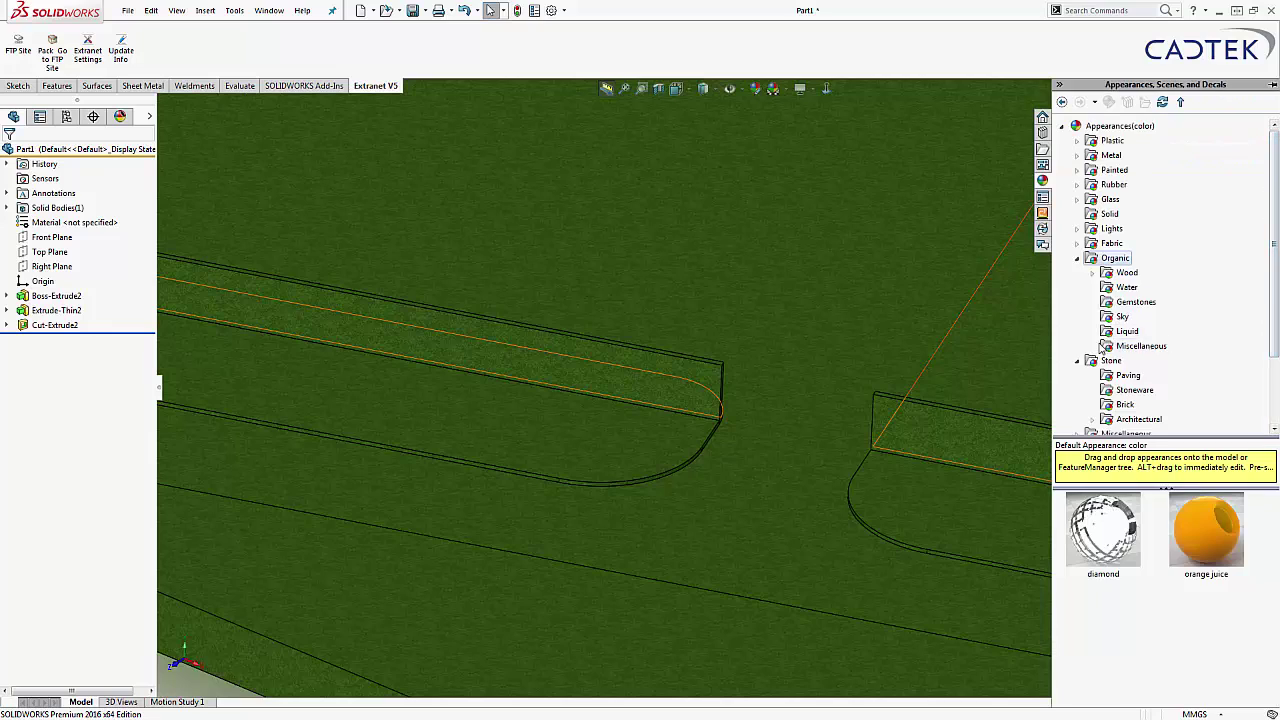
click(1126, 376)
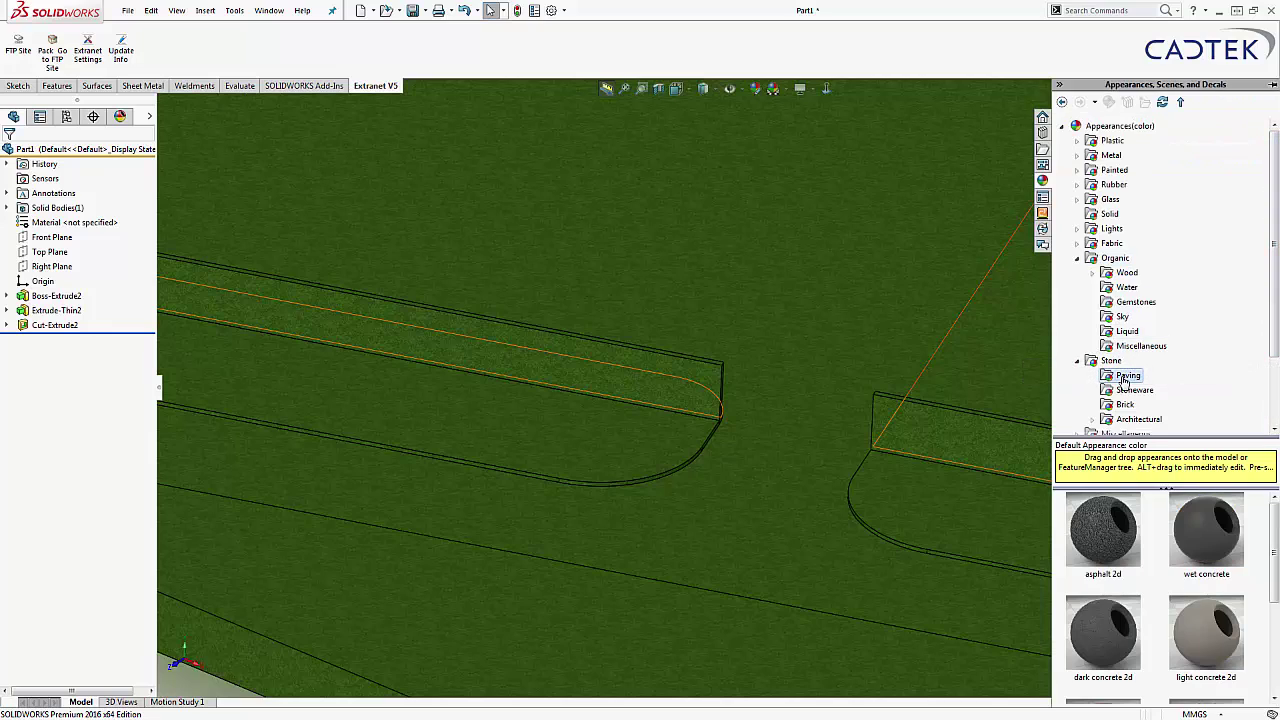
drag(1112, 538, 797, 337)
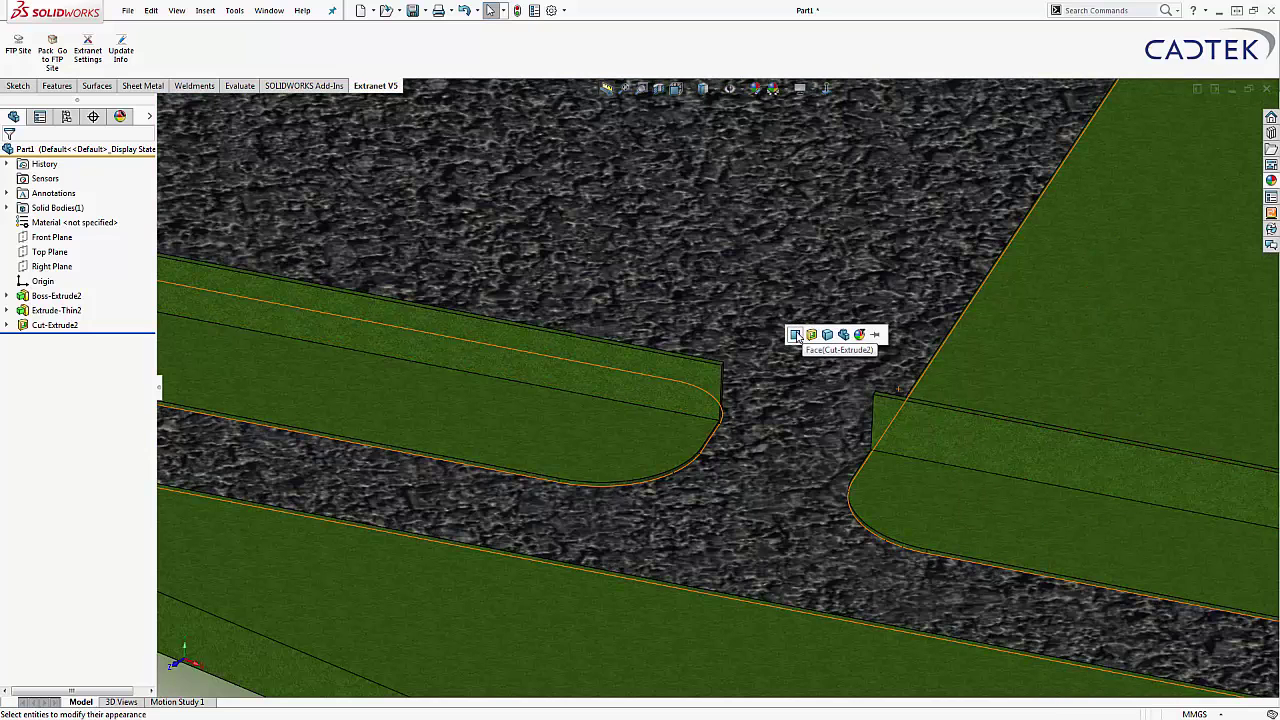
click(795, 335)
middle_drag(672, 208, 670, 308)
drag(670, 302, 585, 37)
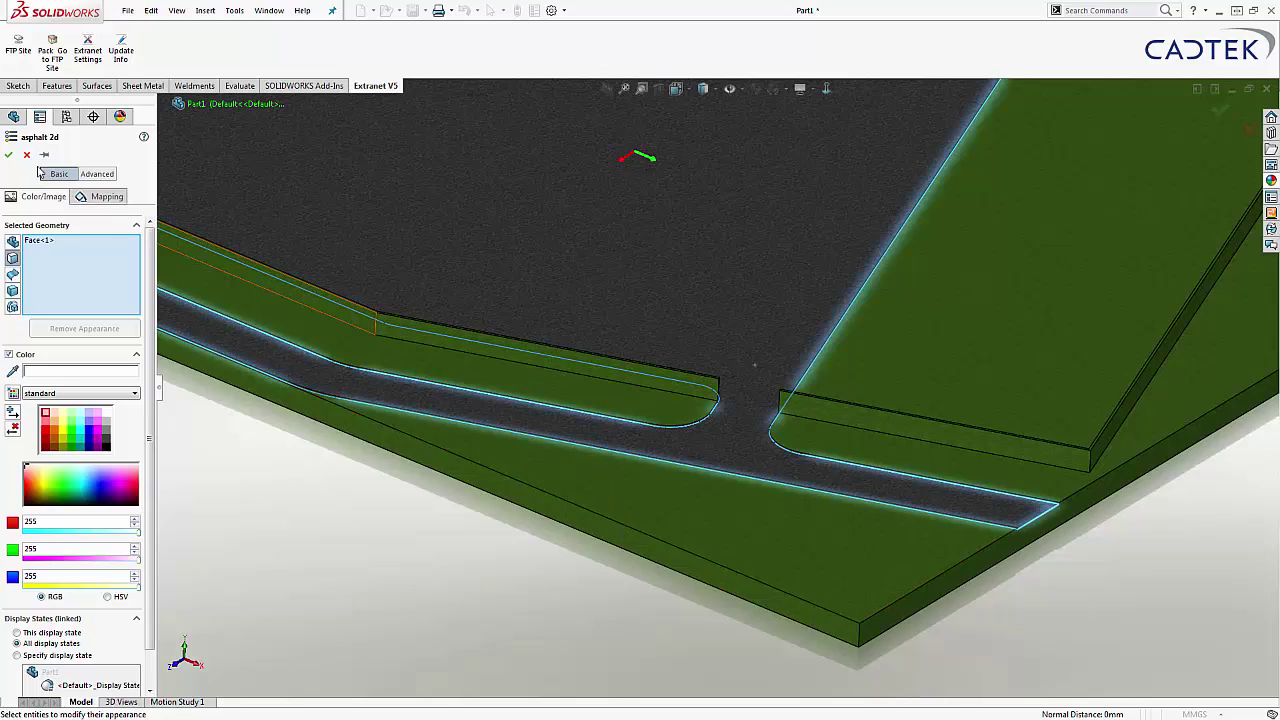
click(10, 156)
Apply the light concrete 2d paving appearance to the entire boundary wall feature.
scroll(772, 399, down, 5)
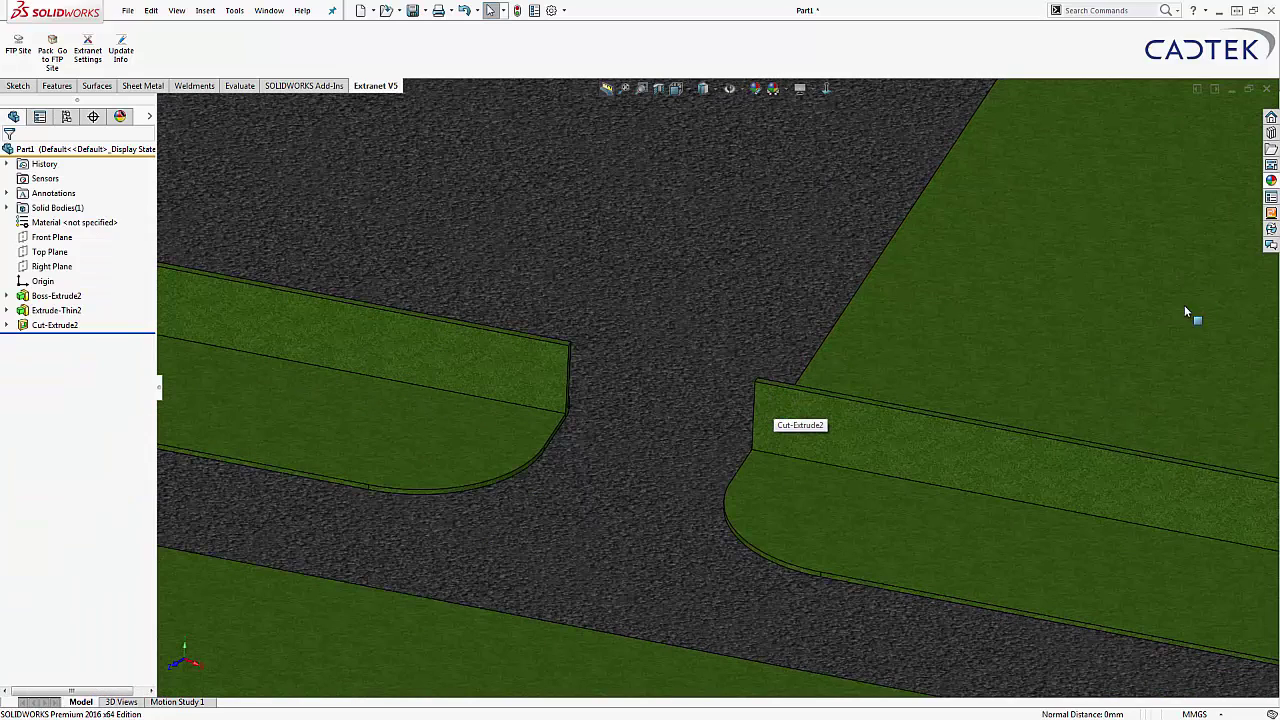
click(1271, 181)
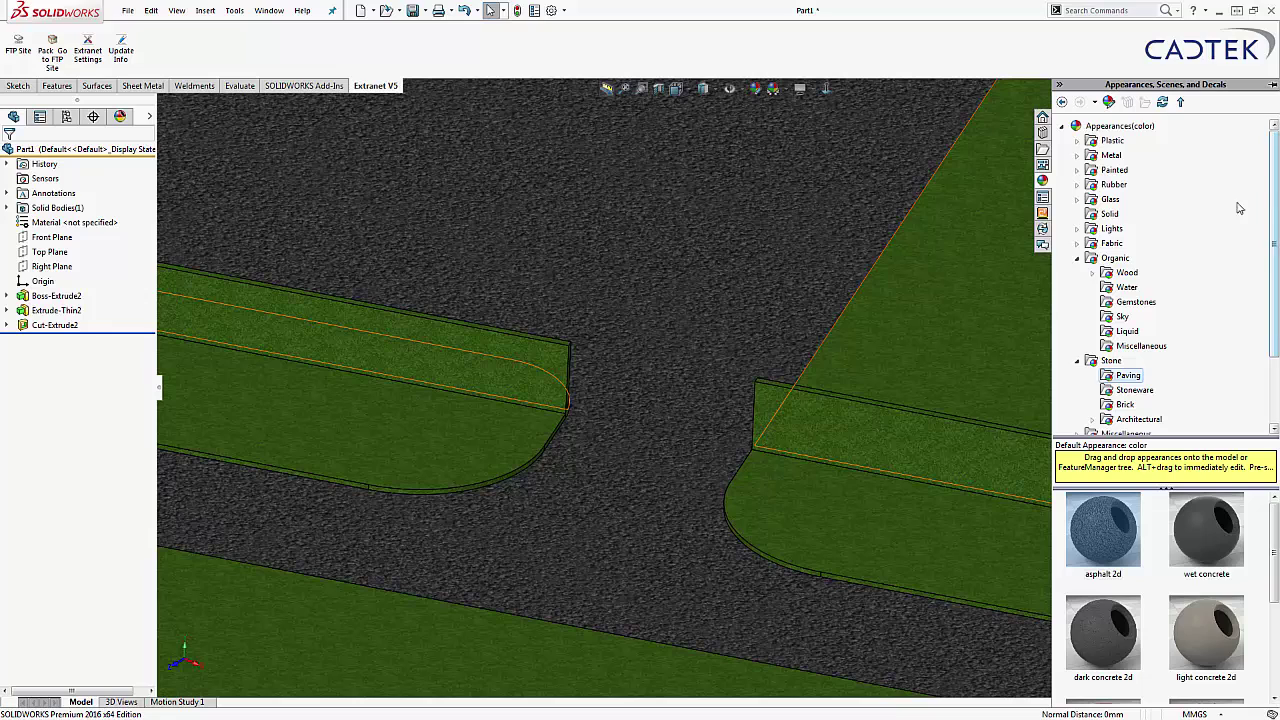
drag(1214, 627, 955, 447)
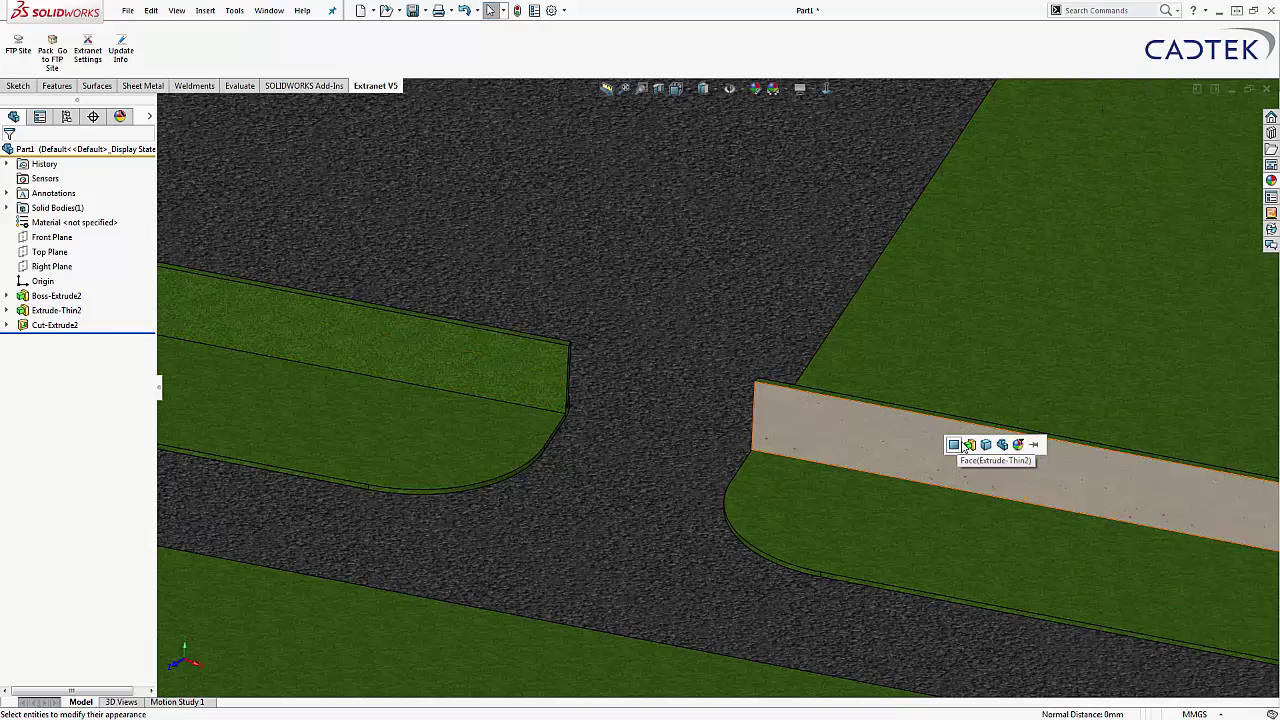
click(970, 445)
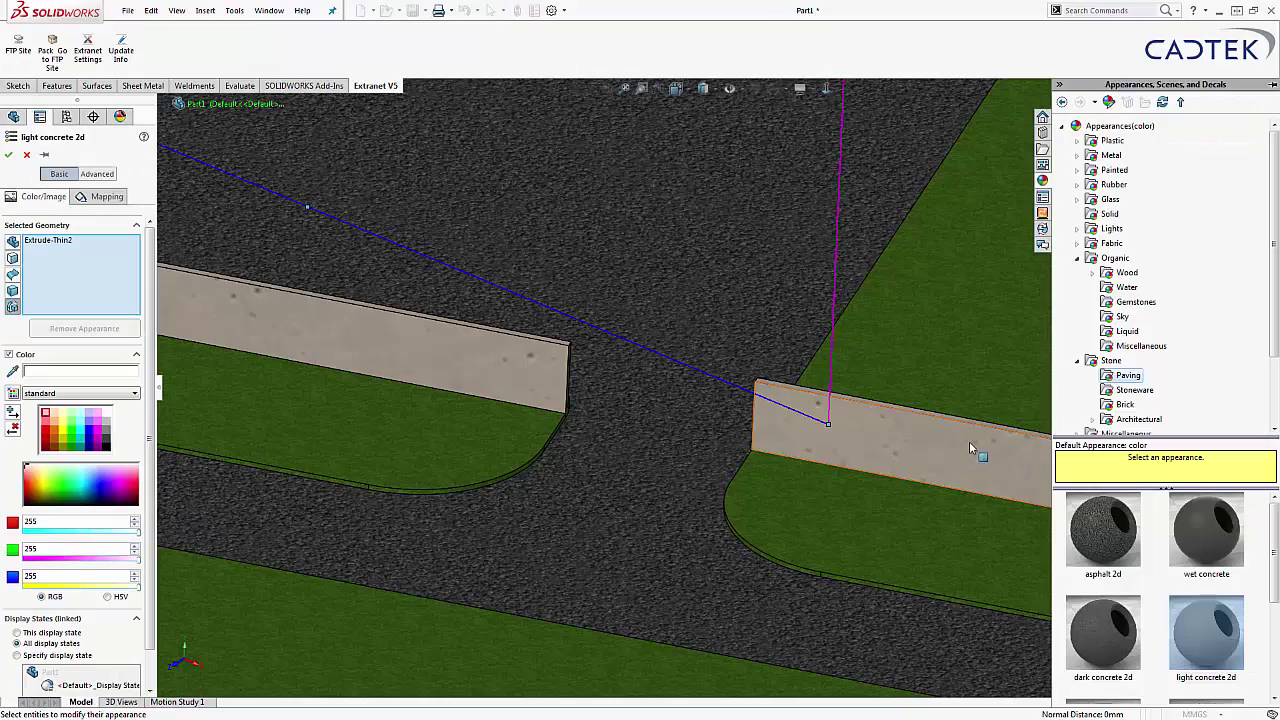
scroll(838, 425, up, 3)
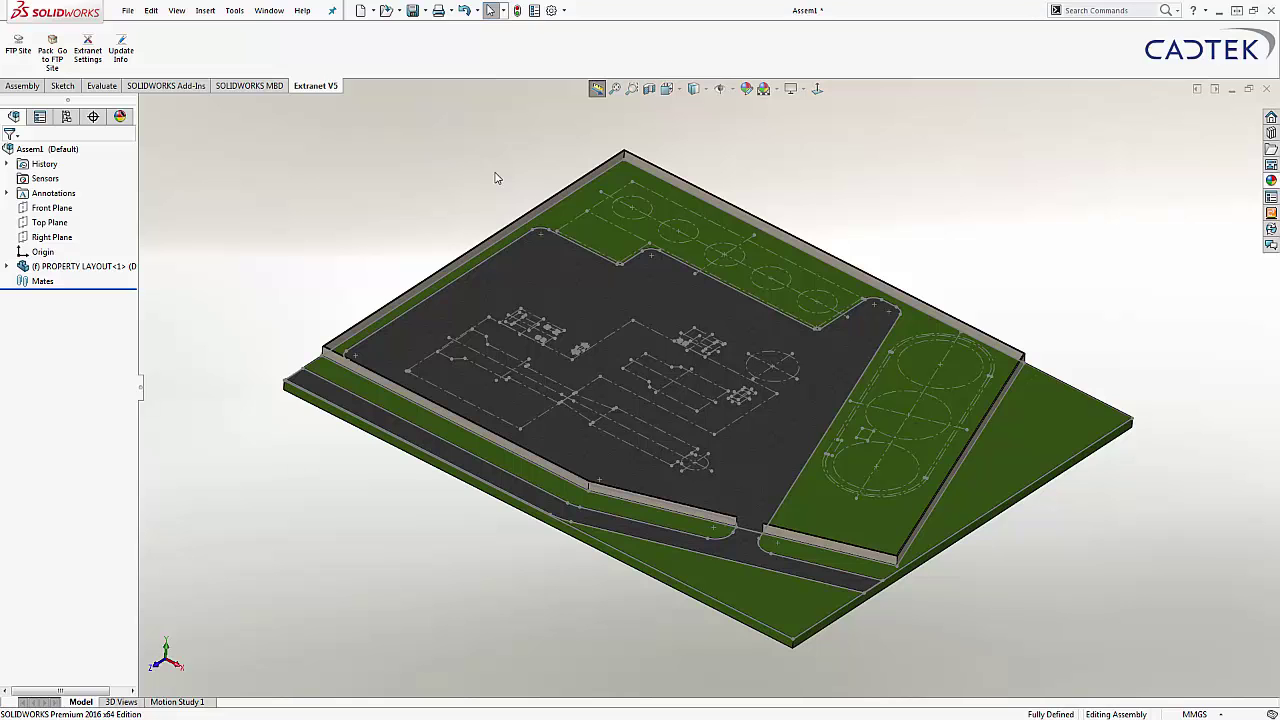
Check the supported import file types, keep all files listed, and open Main Building.SLDASM from the Process & Plant folder.
key(ctrl+o)
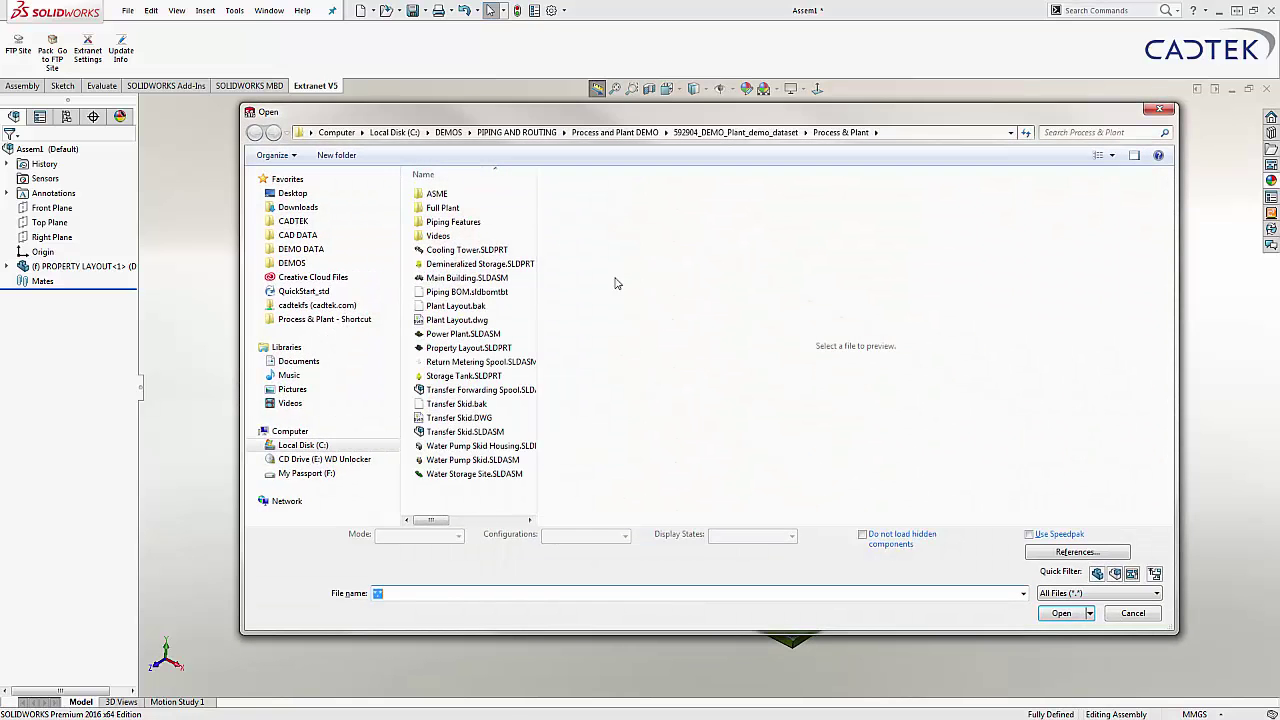
click(1073, 592)
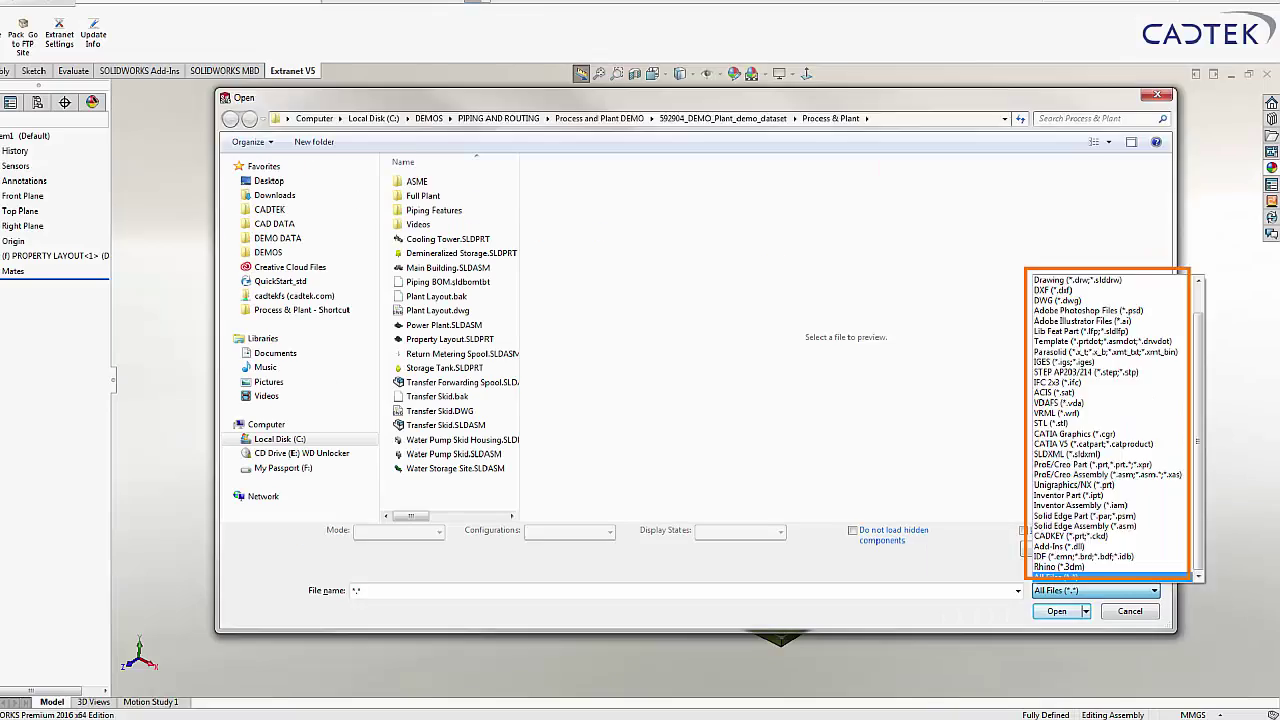
click(581, 195)
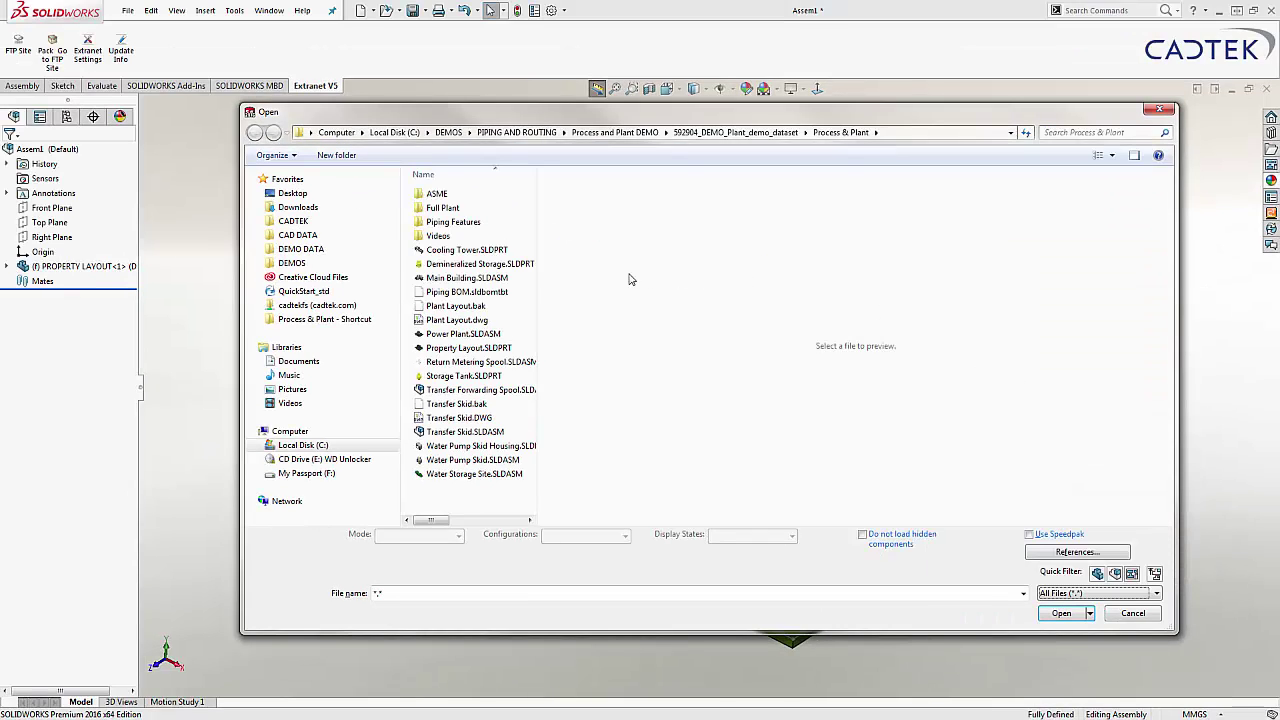
double_click(488, 278)
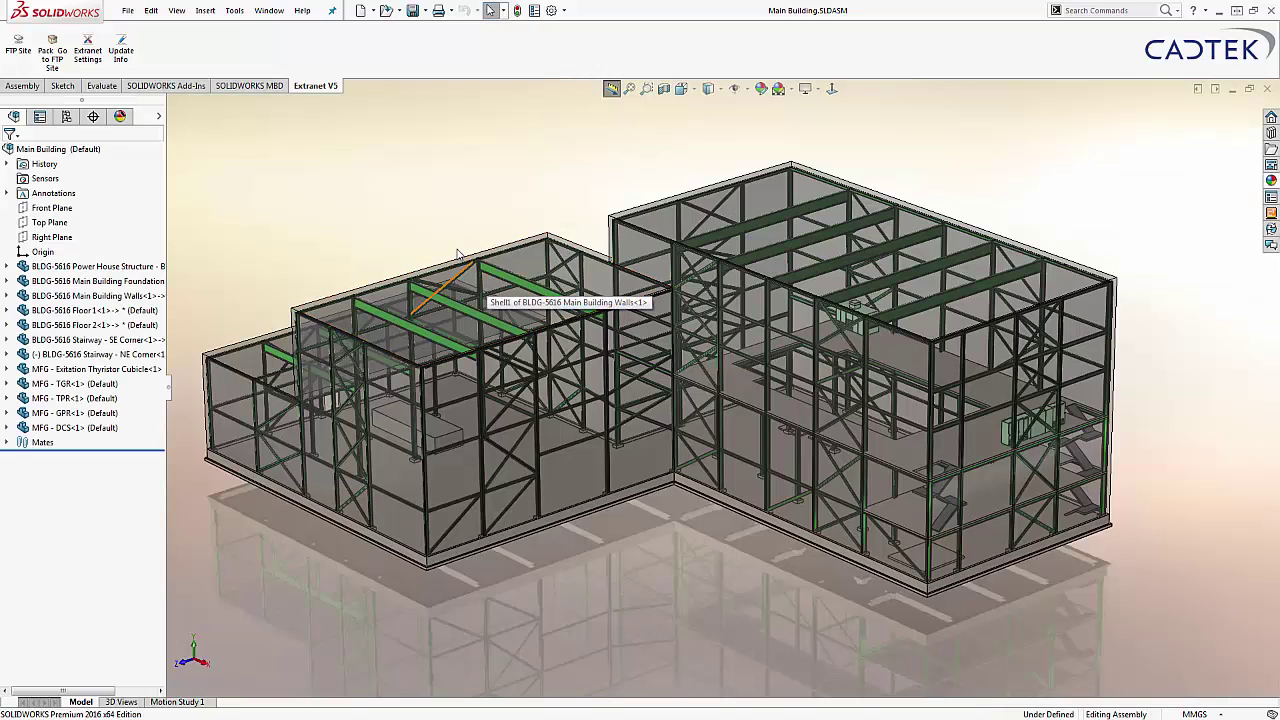
Examine the main building's steel frame, floors and equipment up close and from several sides.
scroll(400, 205, down, 3)
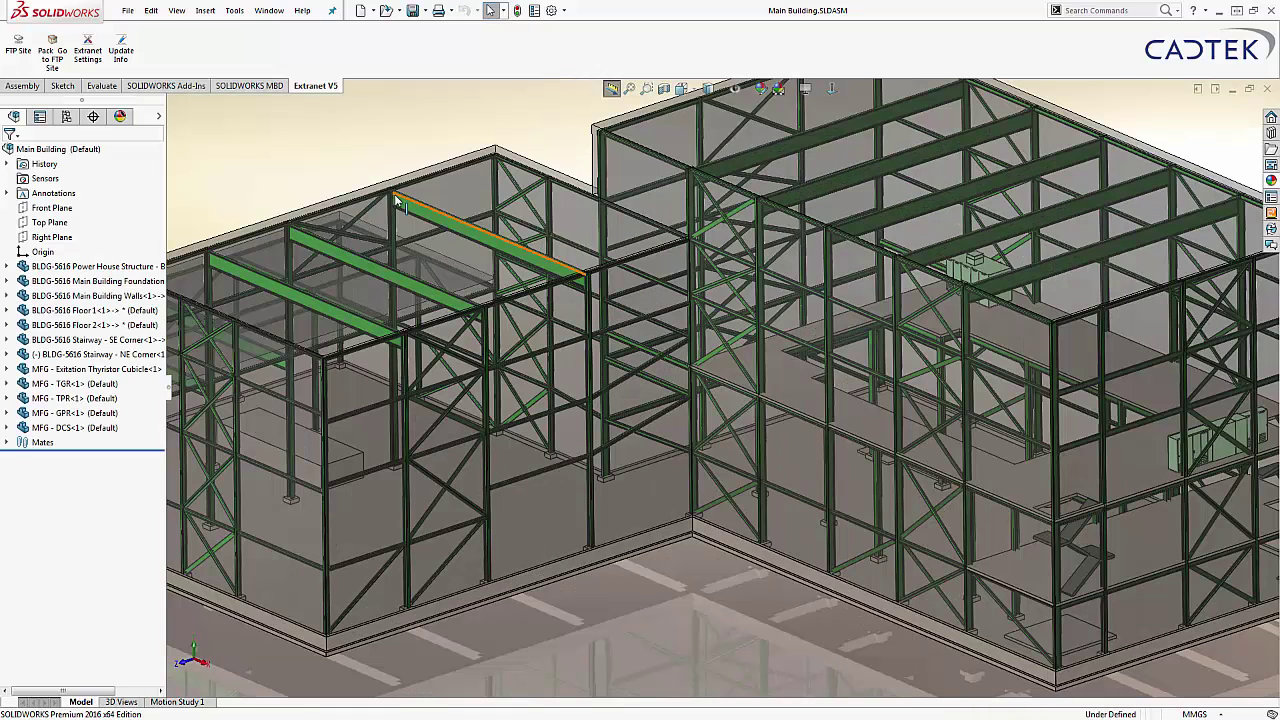
scroll(396, 200, down, 8)
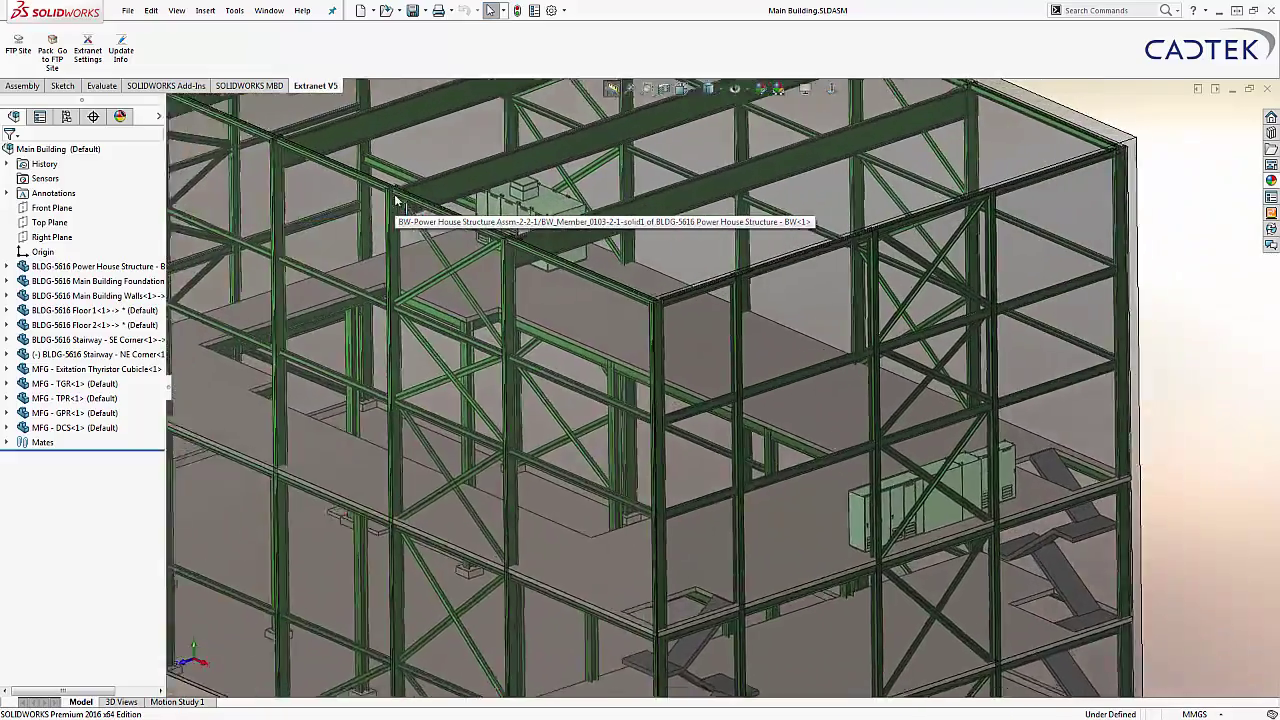
scroll(396, 200, down, 6)
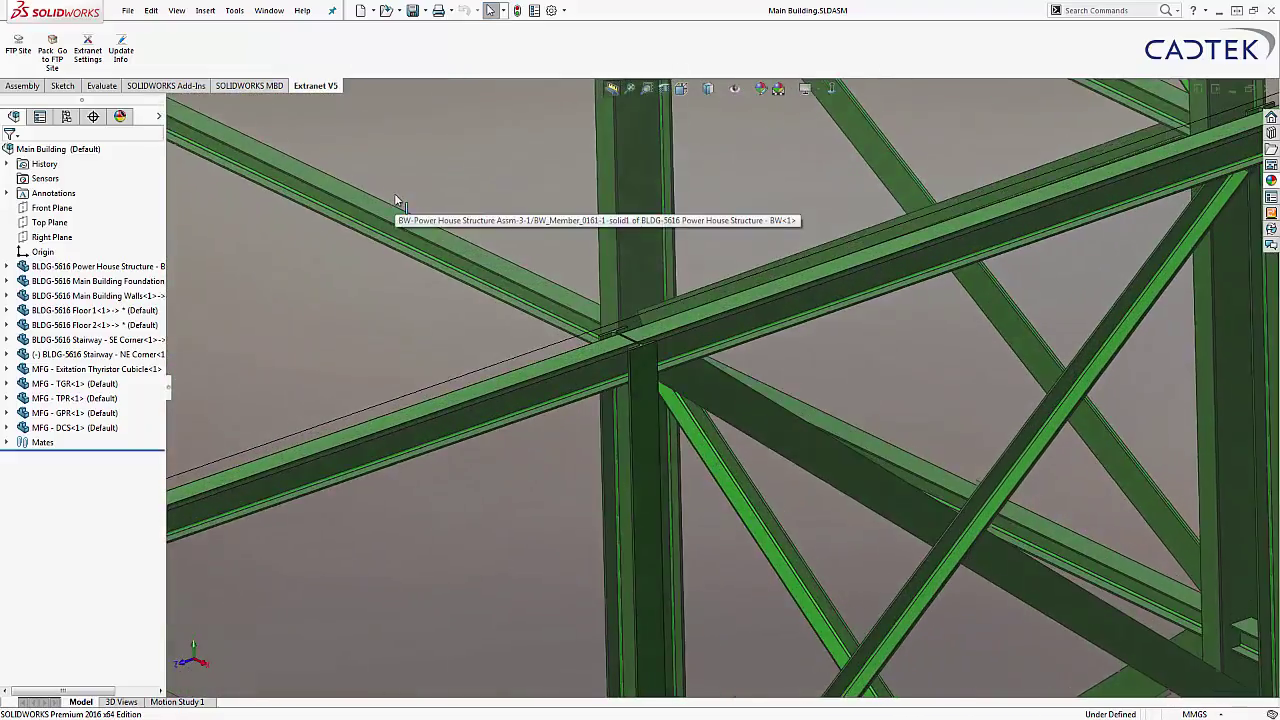
scroll(394, 200, up, 8)
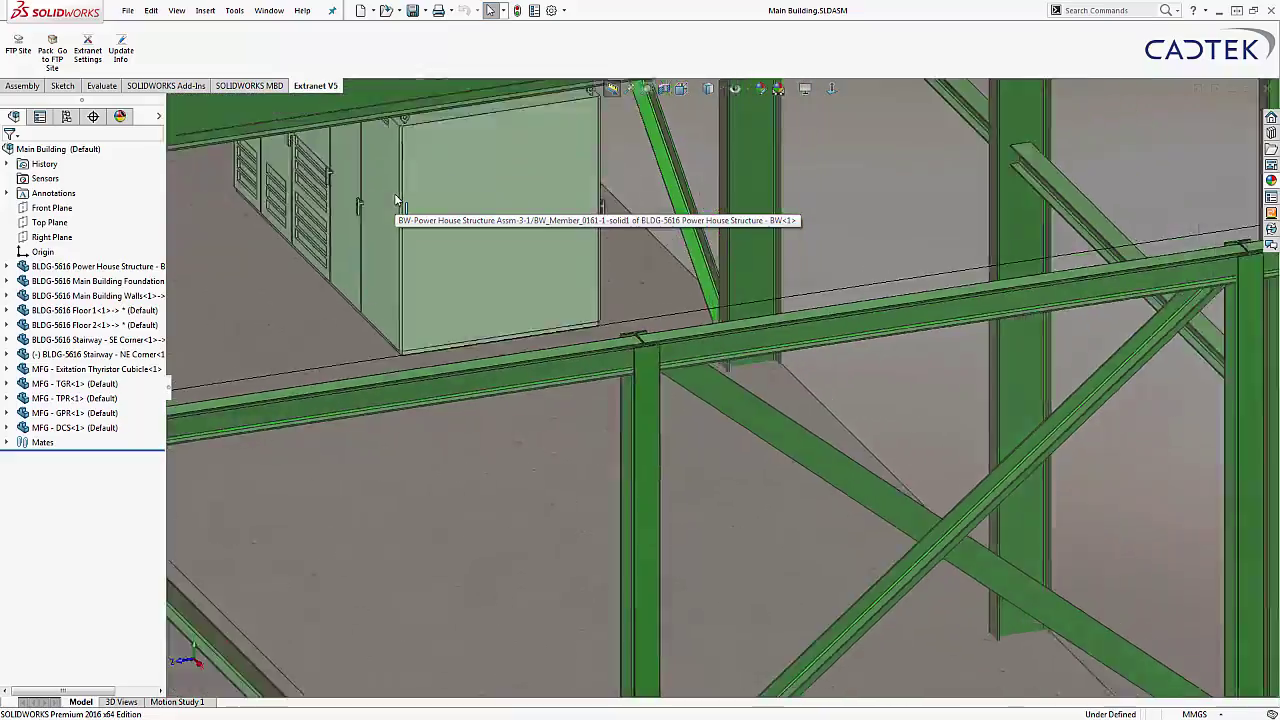
scroll(394, 200, down, 6)
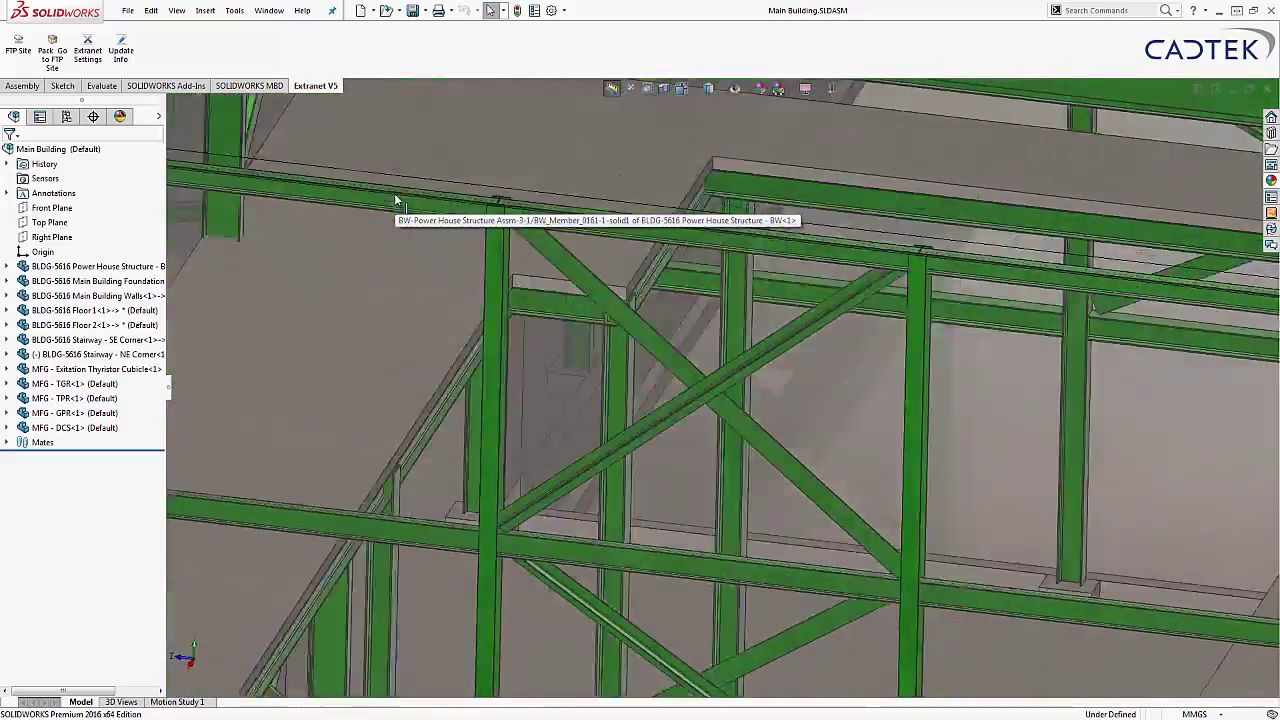
scroll(394, 193, up, 5)
scroll(394, 193, down, 8)
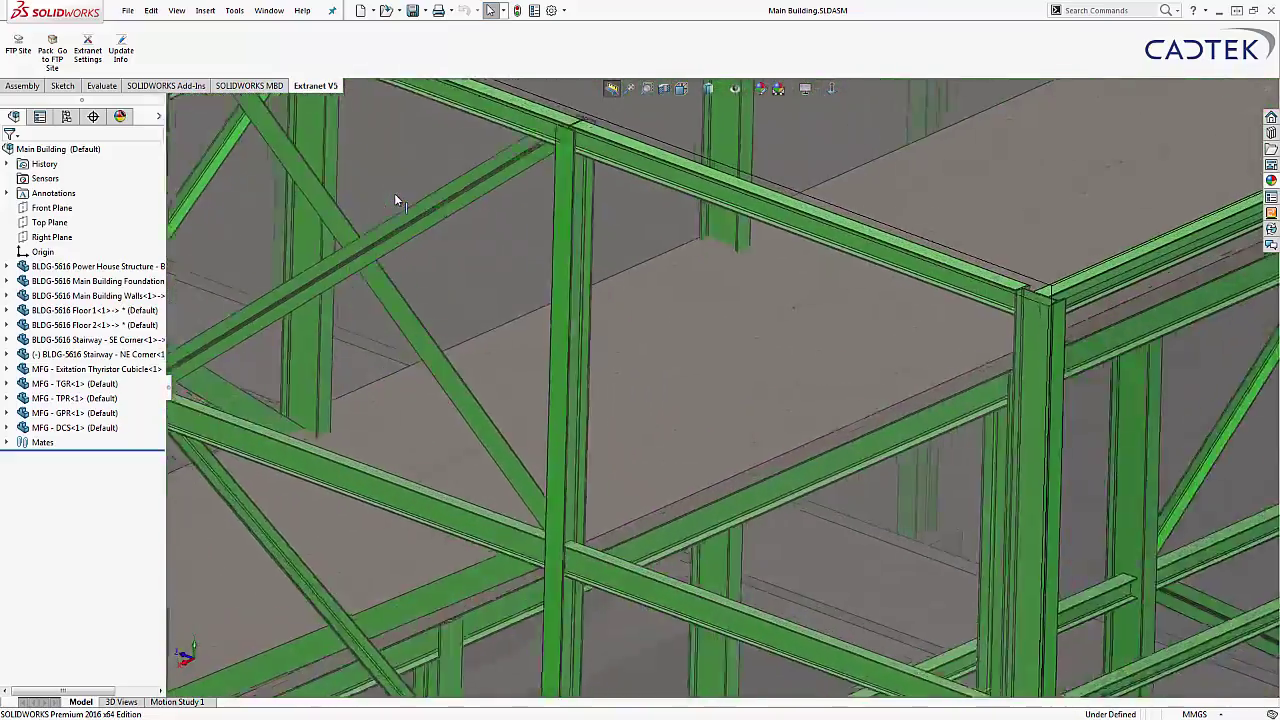
scroll(394, 200, up, 8)
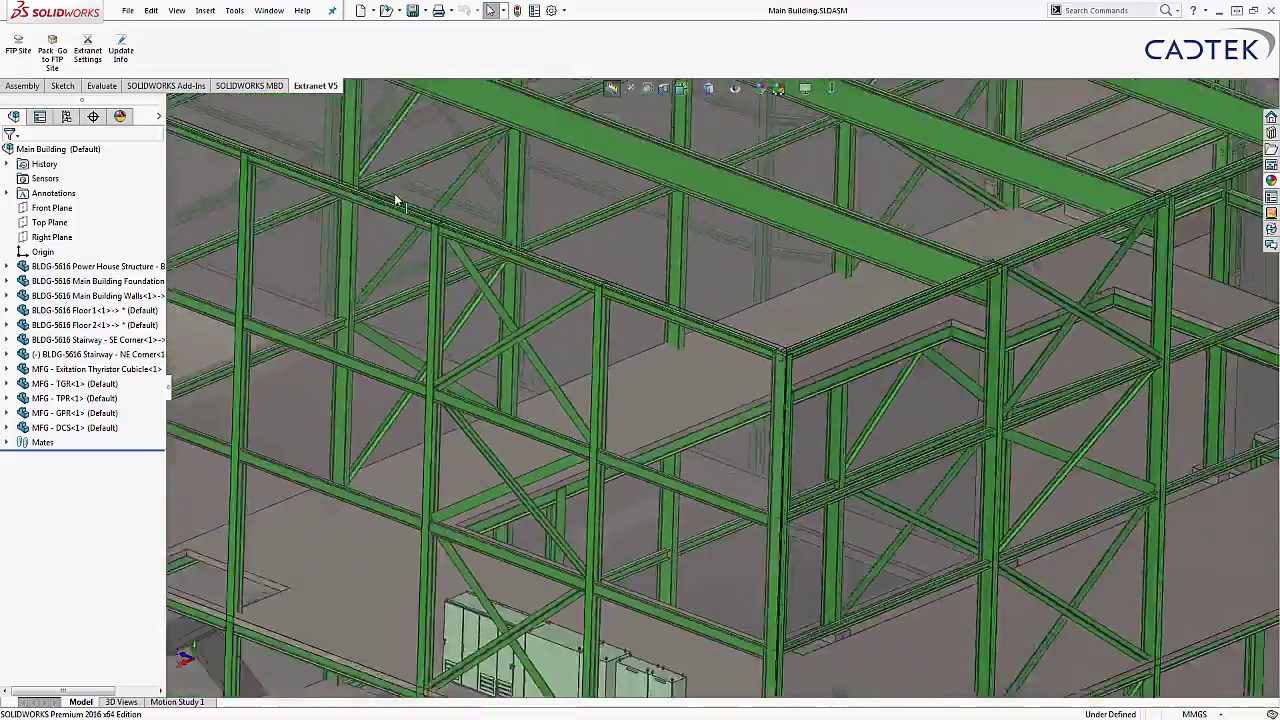
key(f)
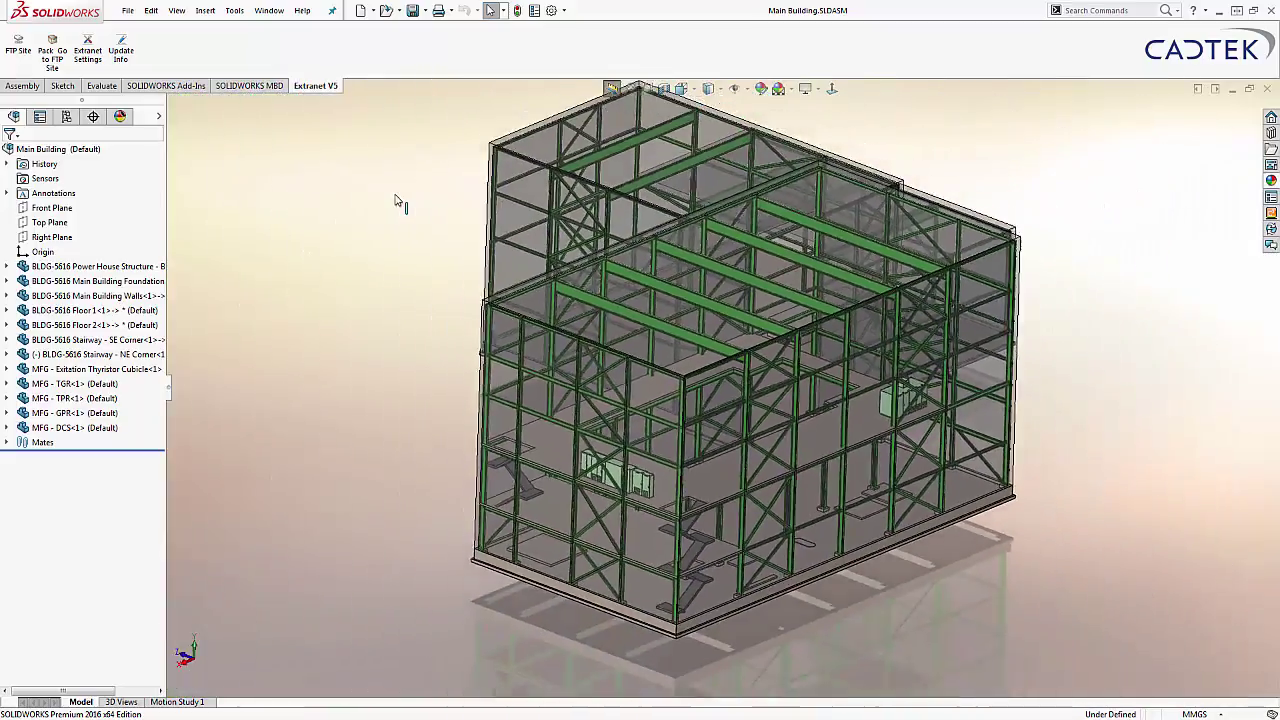
key(Left)
key(Left)
key(Left)
key(Left)
key(Left)
key(Left)
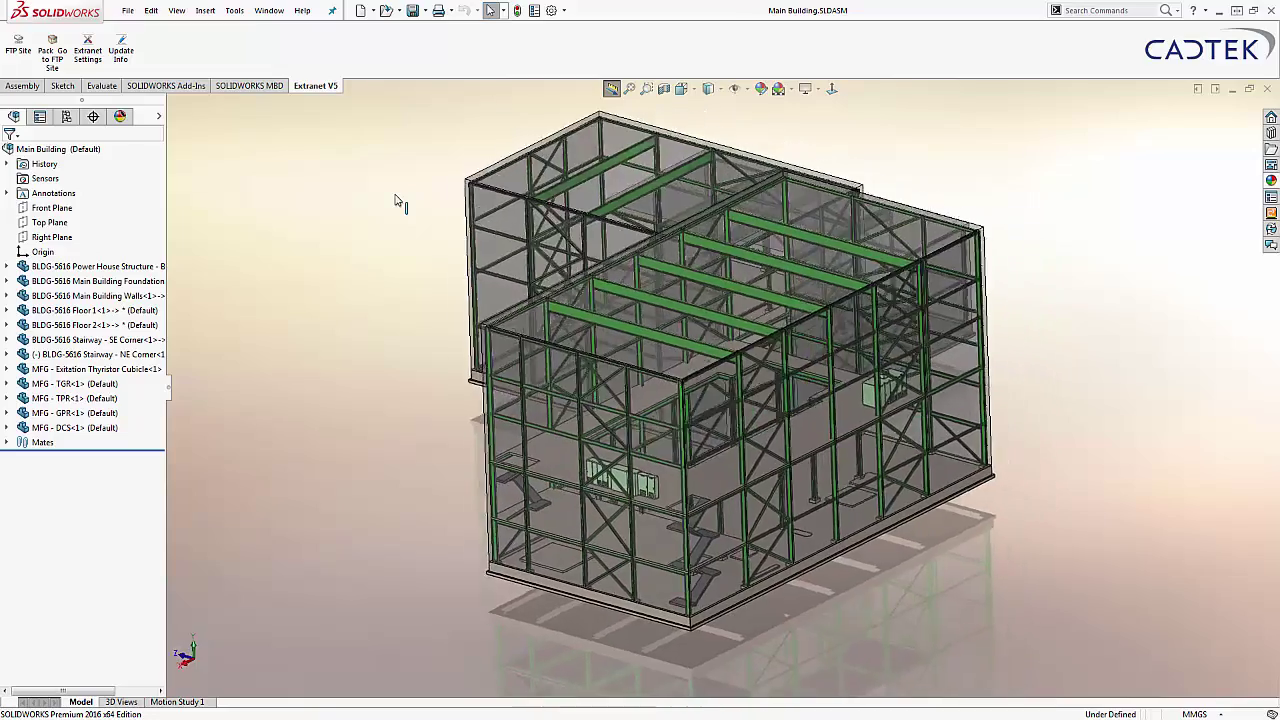
key(Left)
key(Left)
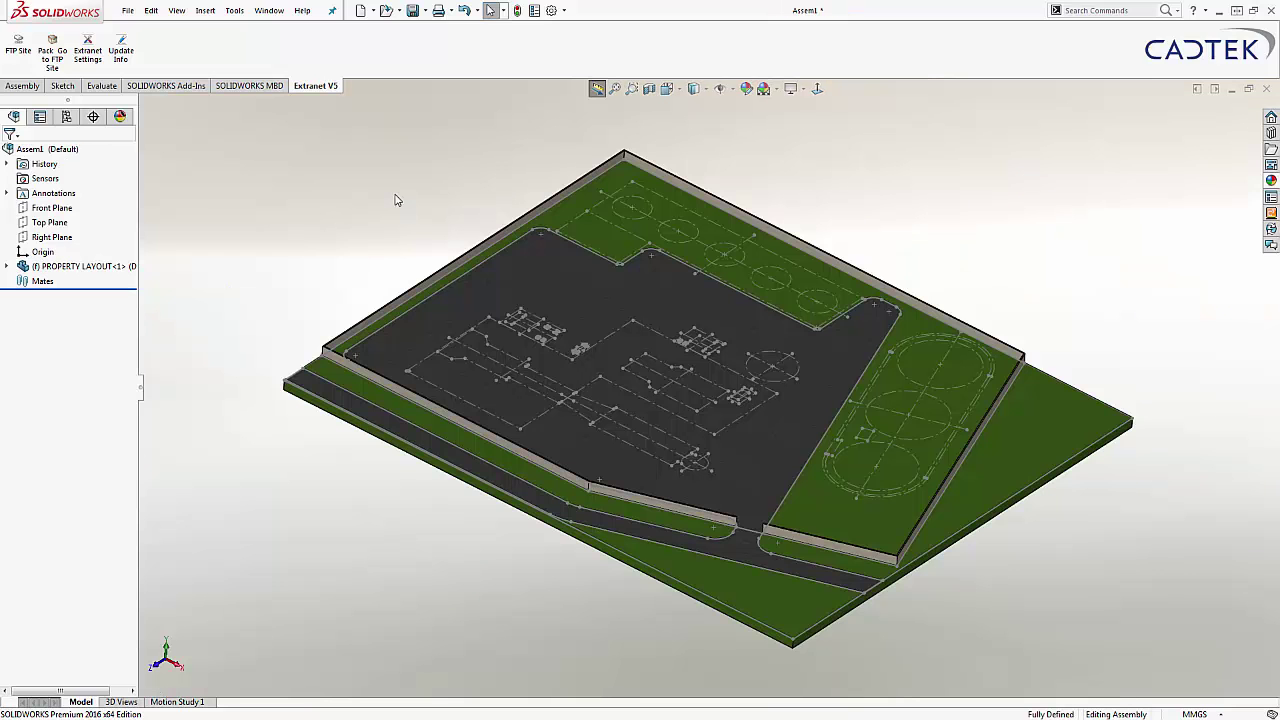
Insert the Main Building assembly into the site assembly, placing it freely beside the property layout.
key(i)
click(56, 304)
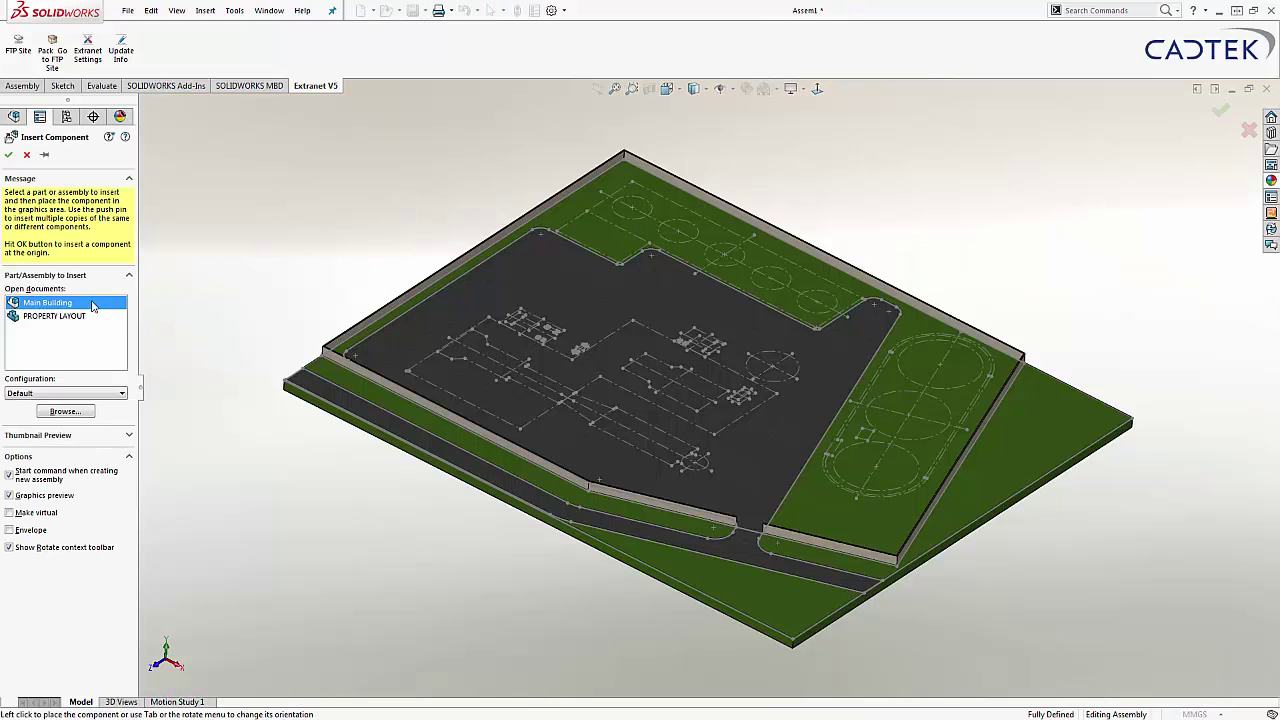
click(366, 240)
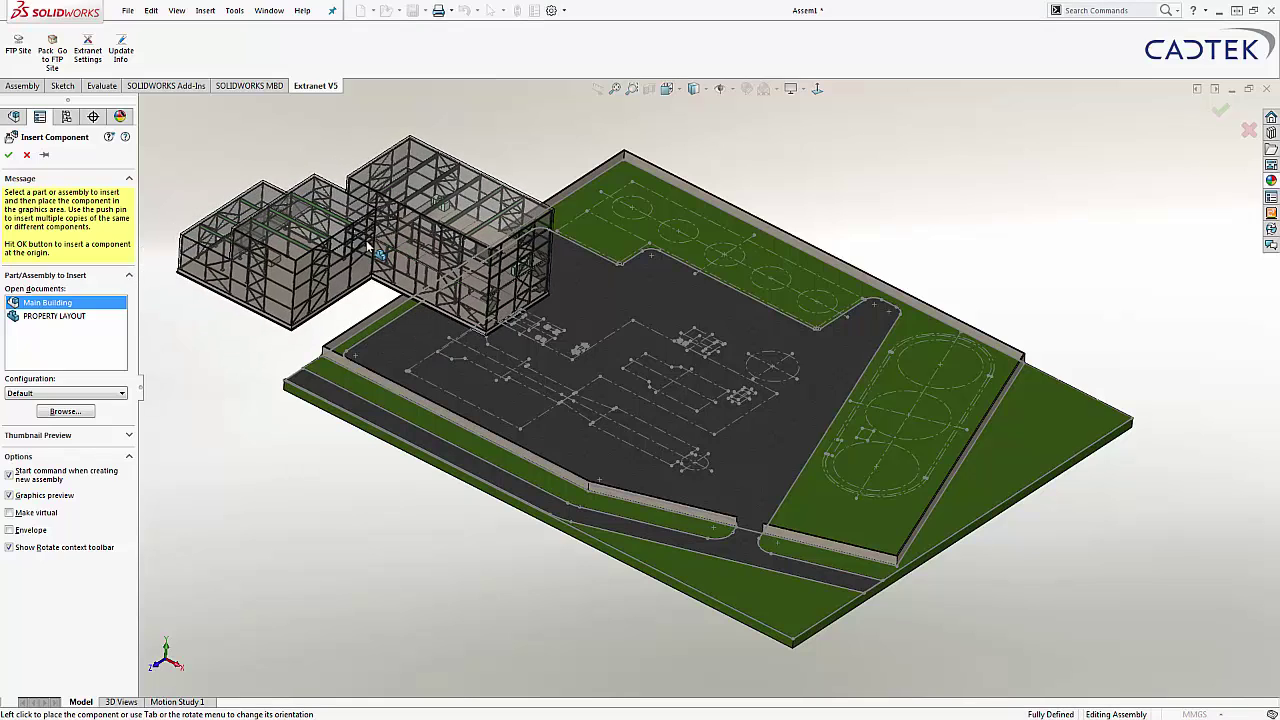
Mate the main building's origin to the corner point of the building outline in the property layout sketch.
click(7, 281)
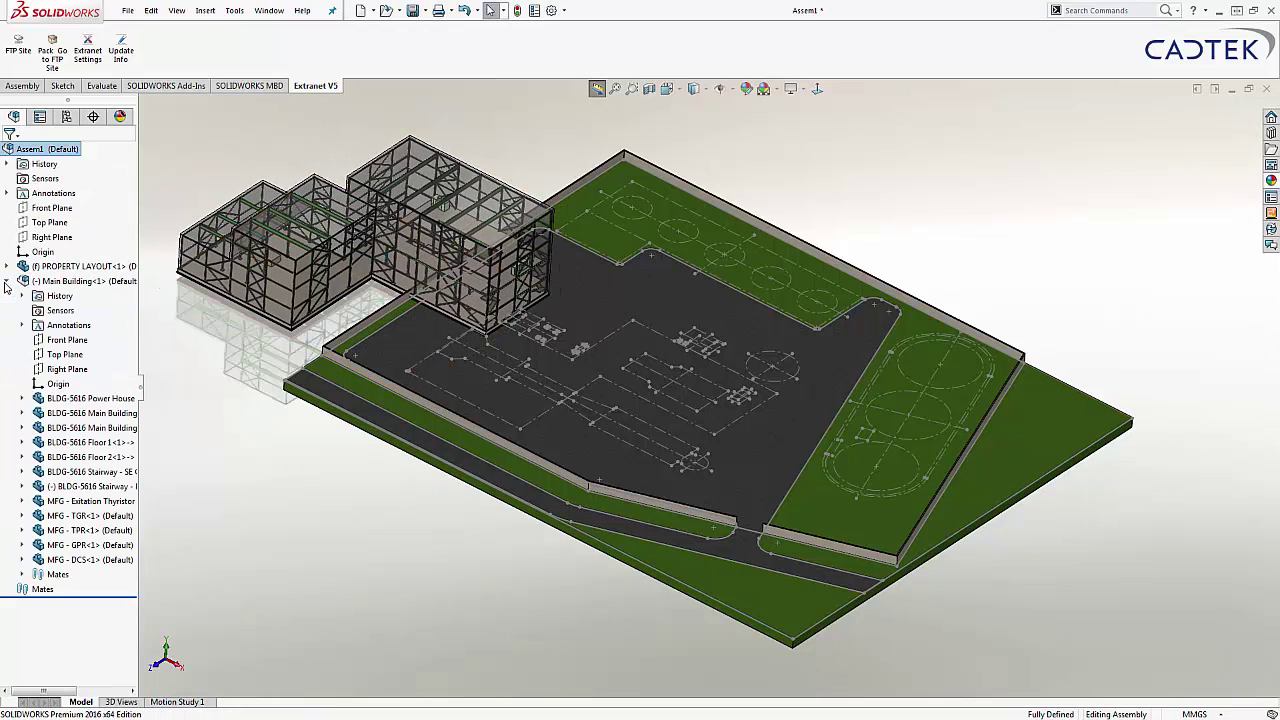
click(57, 383)
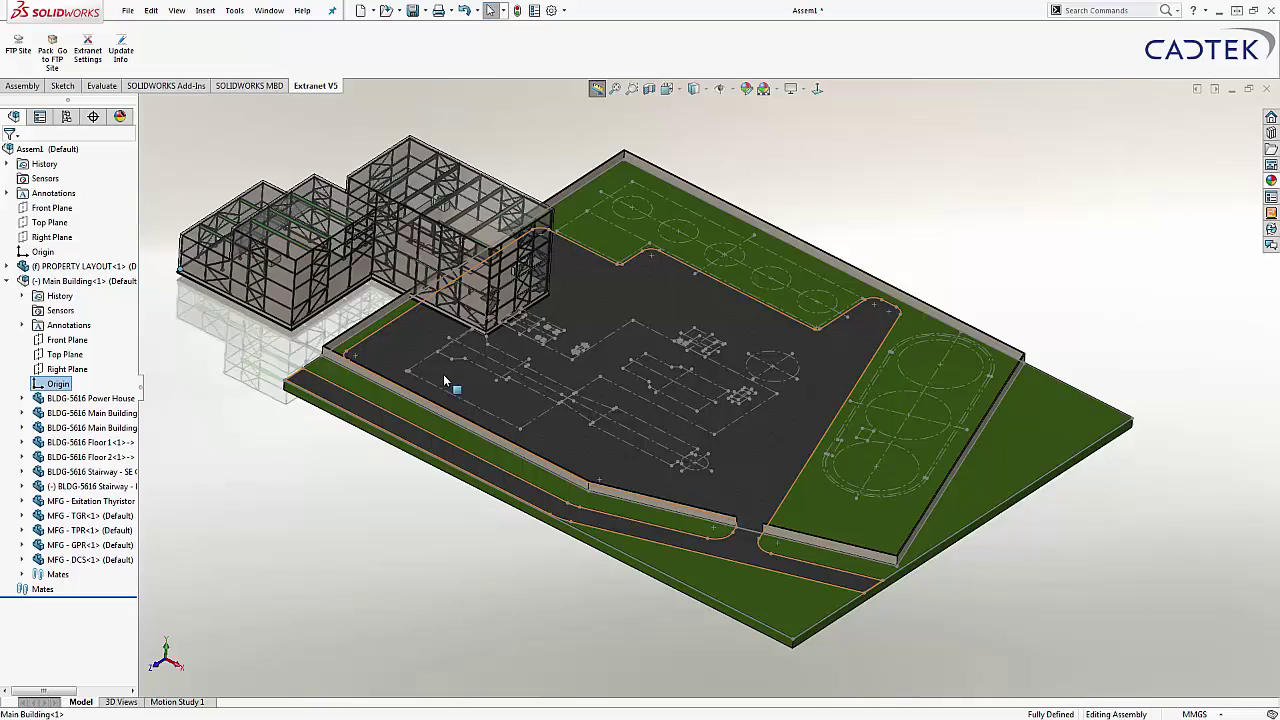
scroll(470, 370, down, 10)
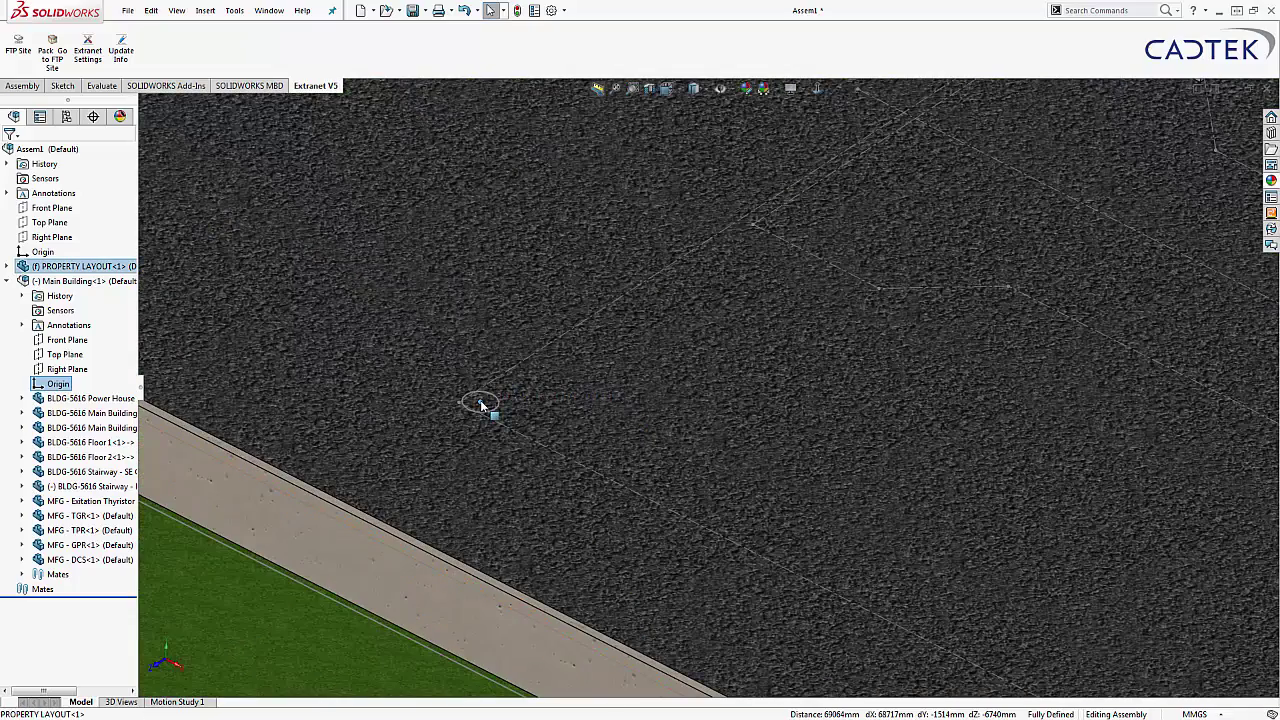
ctrl+click(481, 403)
click(536, 327)
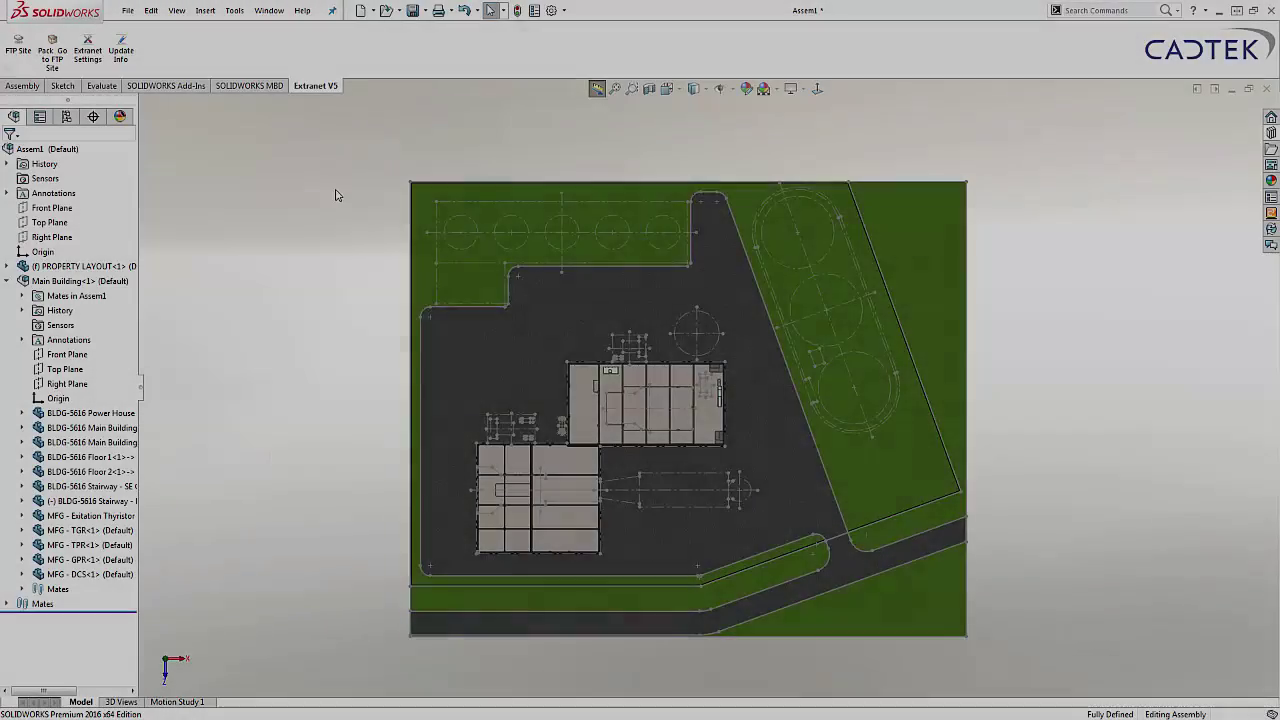
Open Storage Tank.SLDPRT and resize the tank cylinder to 6000 mm high with a larger diameter.
key(ctrl+o)
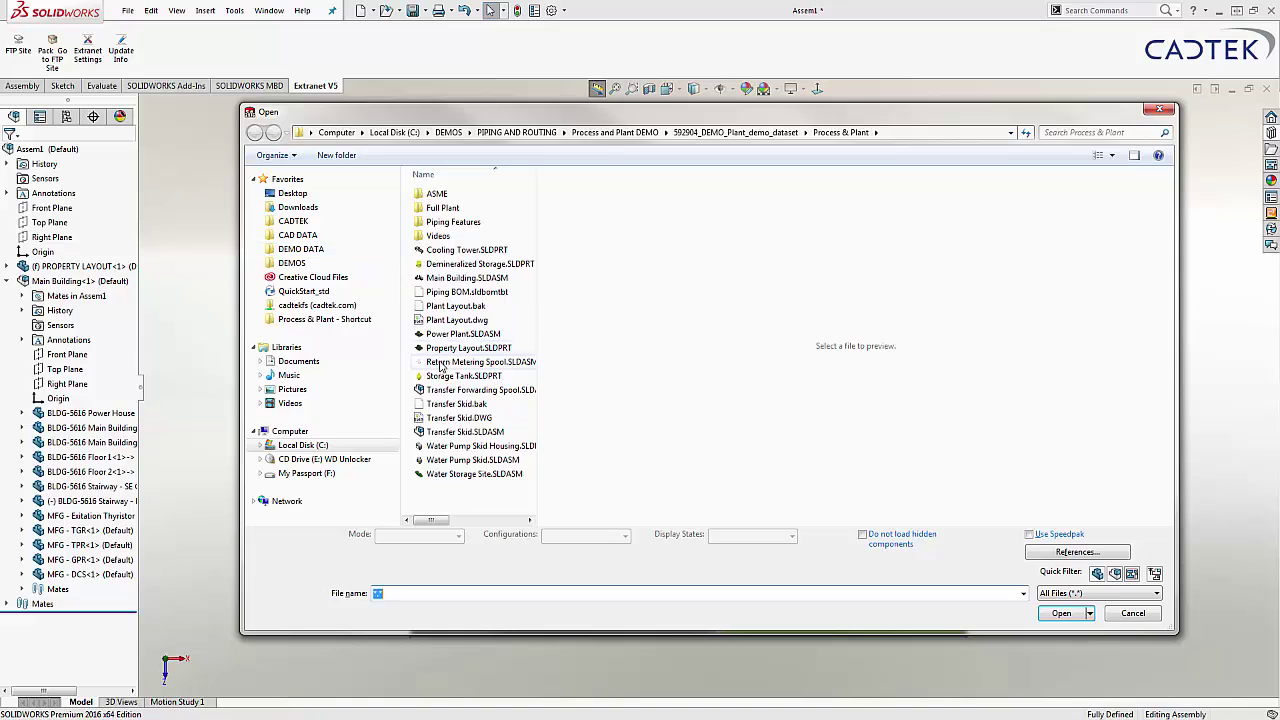
double_click(446, 376)
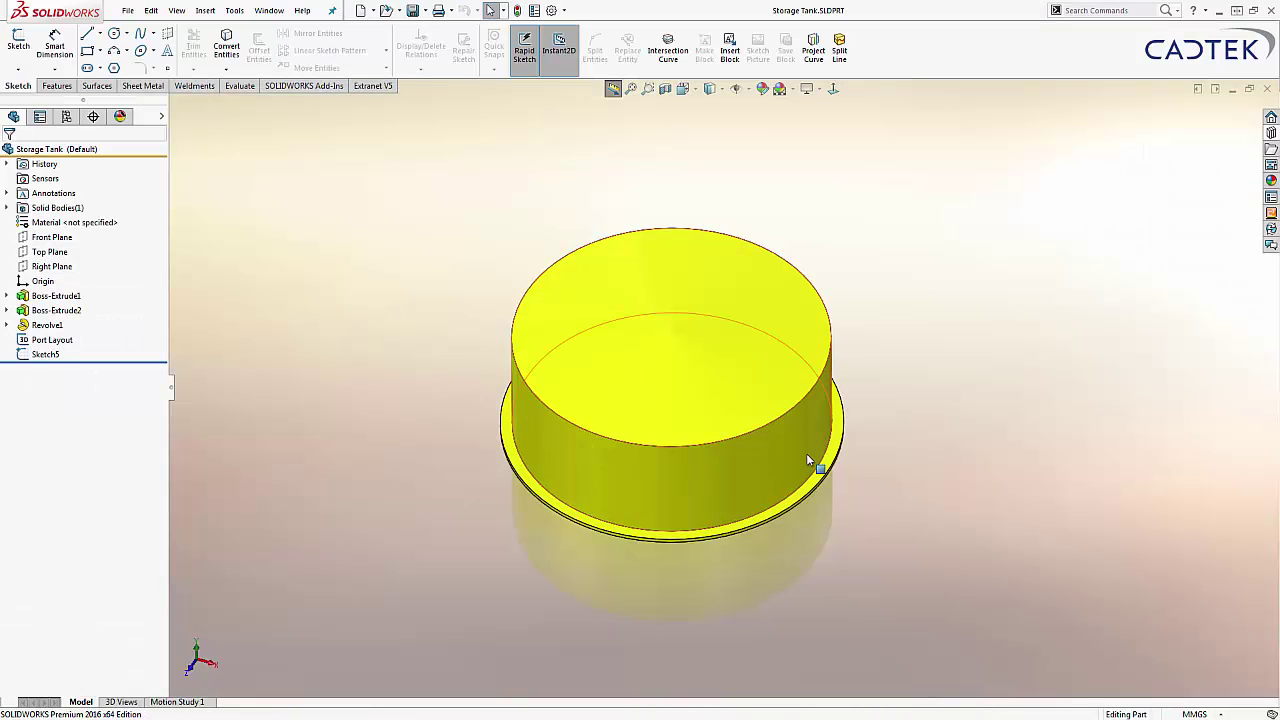
click(806, 453)
drag(770, 375, 752, 281)
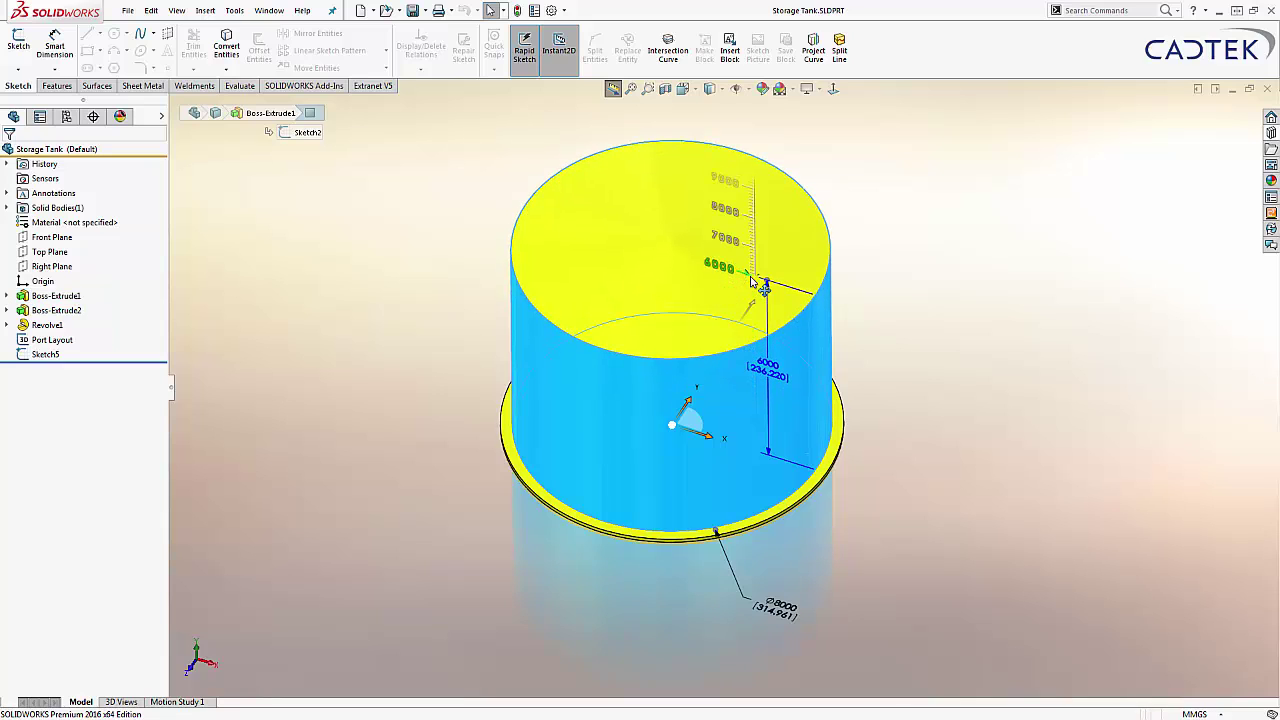
drag(716, 537, 756, 581)
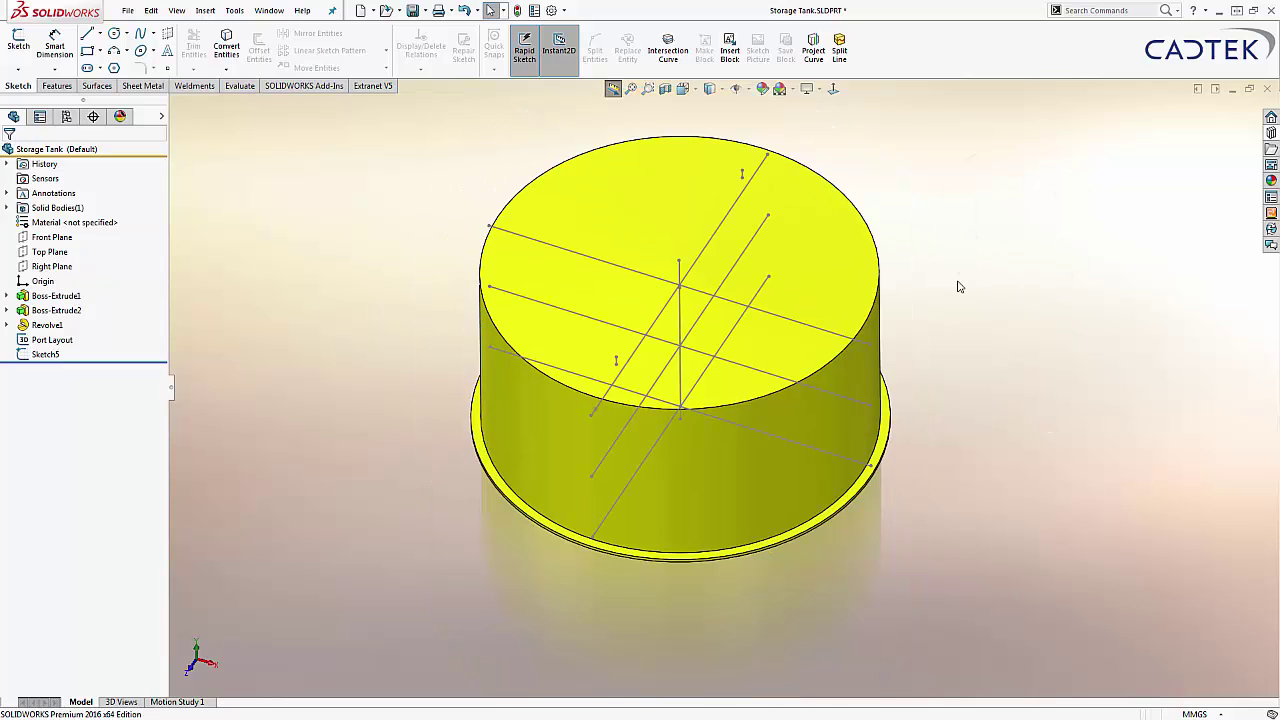
Add a 4" - Class 150 ASME B16.5 flange from the library to the tank's side wall at the lowest port line's end, near the base.
click(1270, 133)
drag(1075, 460, 936, 513)
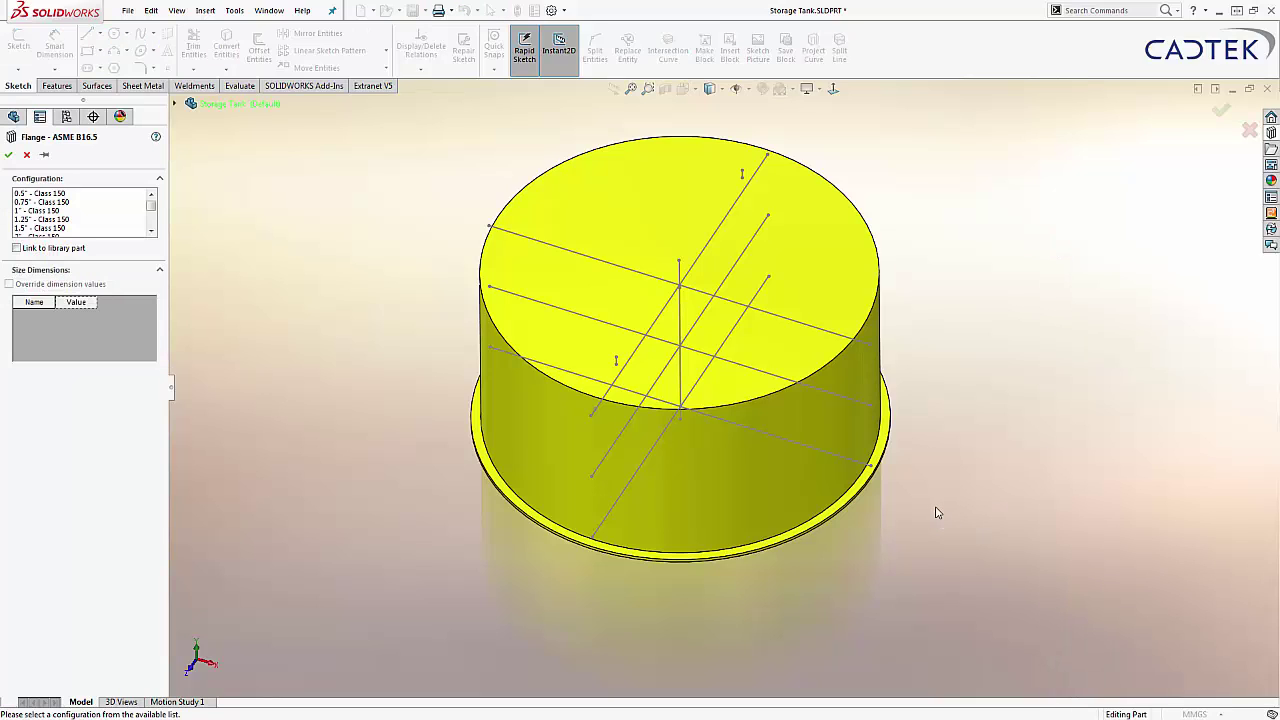
click(152, 232)
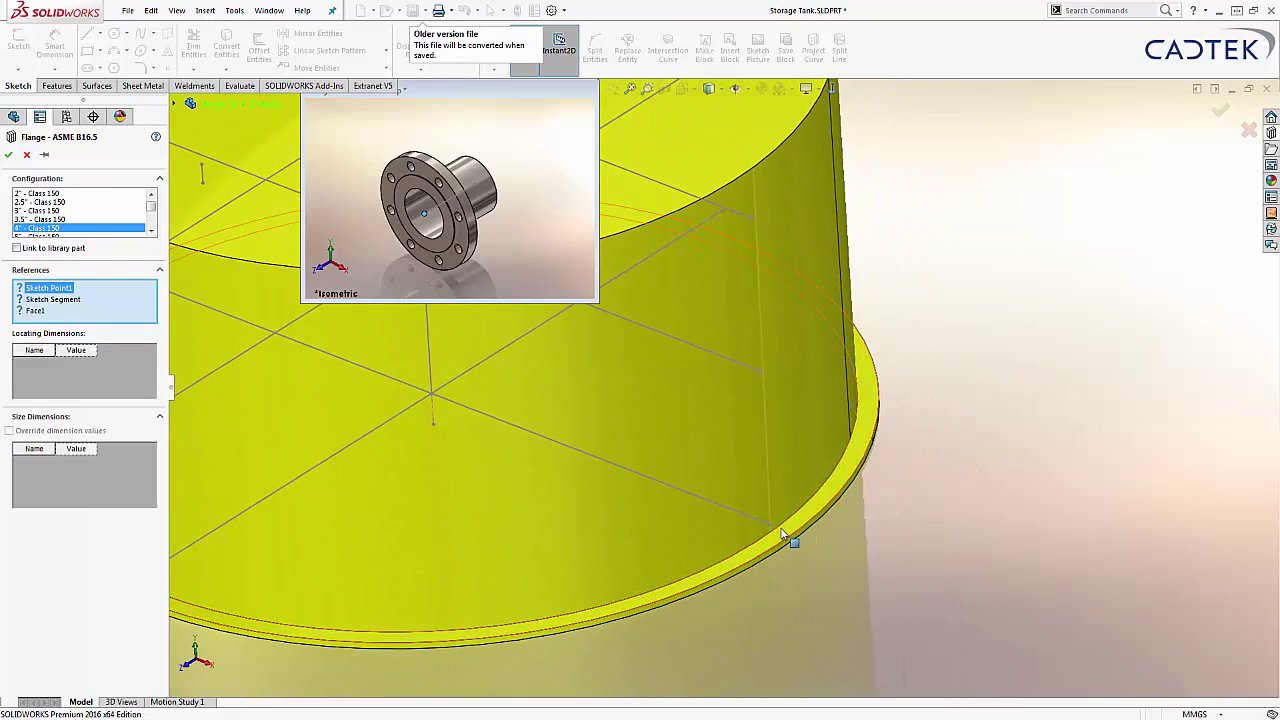
click(757, 519)
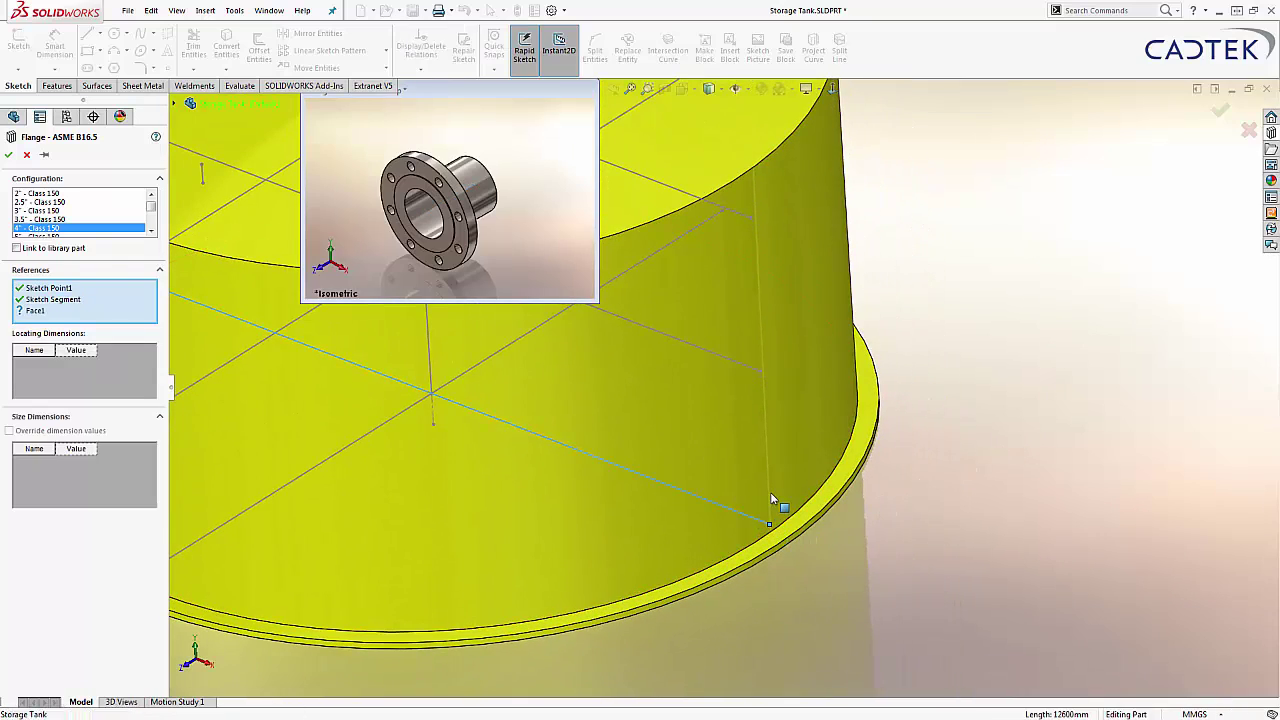
click(770, 495)
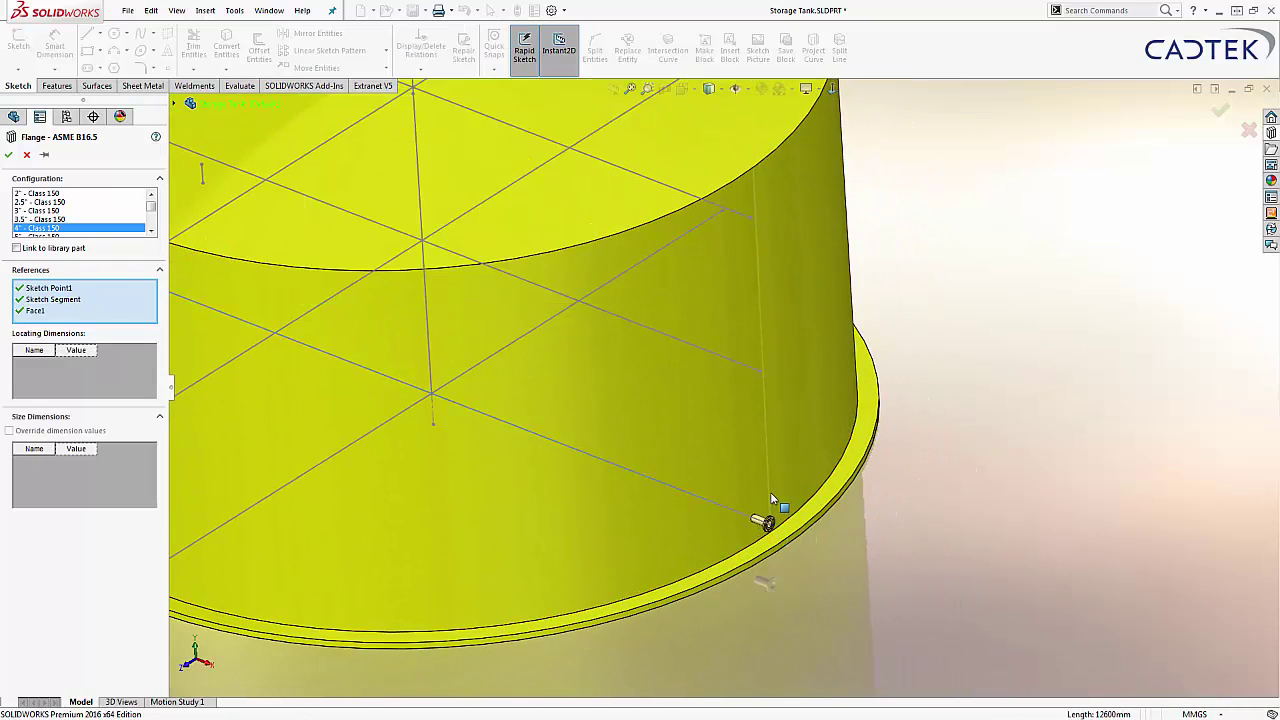
click(8, 156)
Add an 8" - Class 150 flange to the tank's side wall at the end of the upper port line just below the roof.
scroll(150, 228, down, 4)
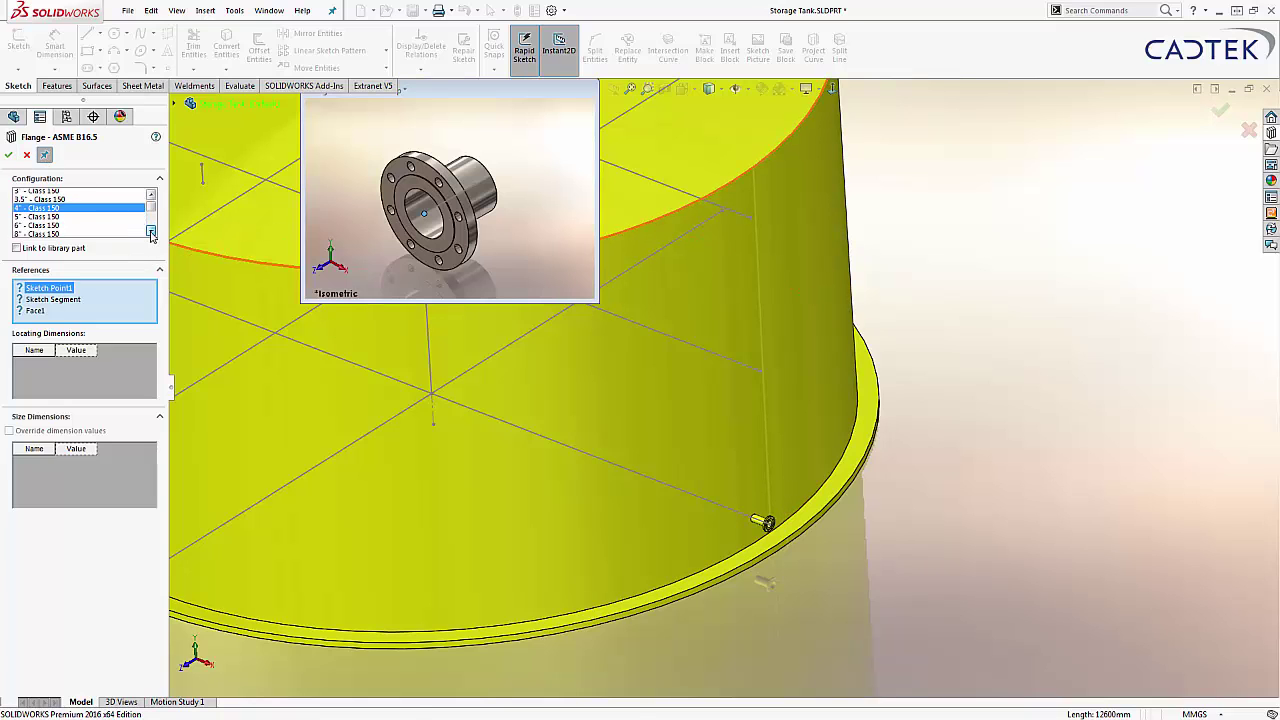
click(47, 220)
scroll(806, 327, down, 4)
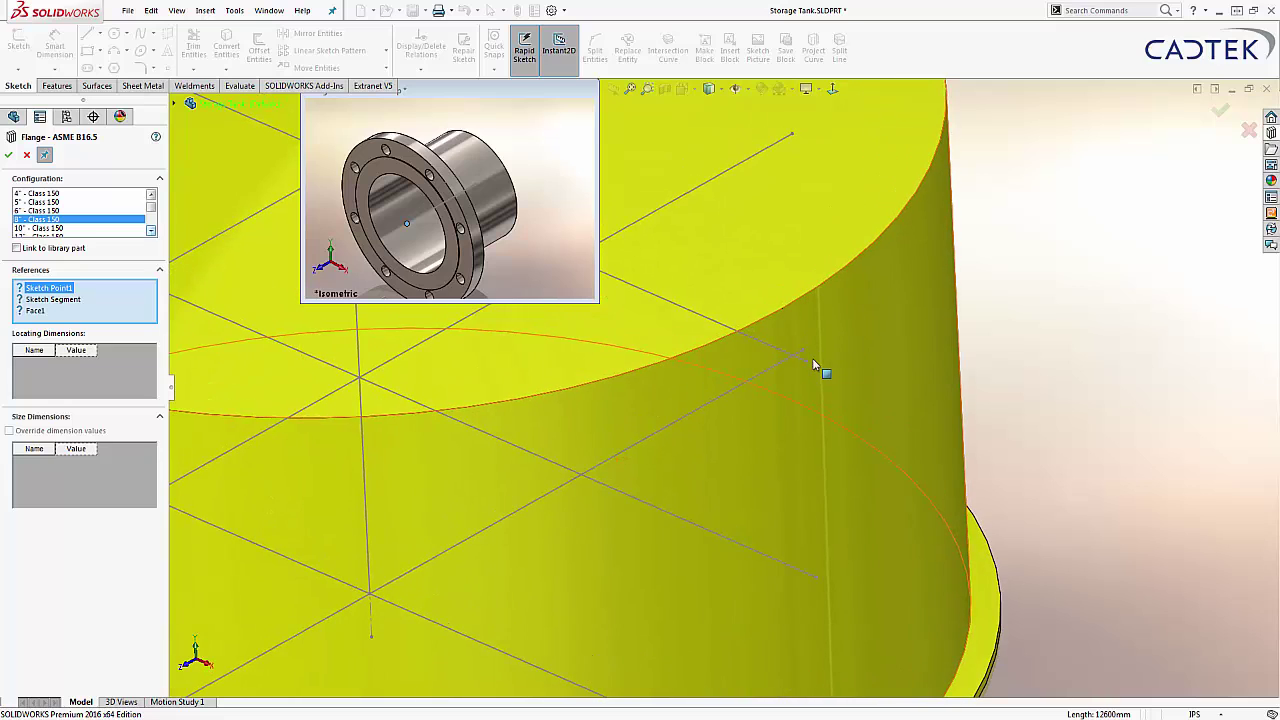
click(793, 353)
click(792, 358)
click(808, 384)
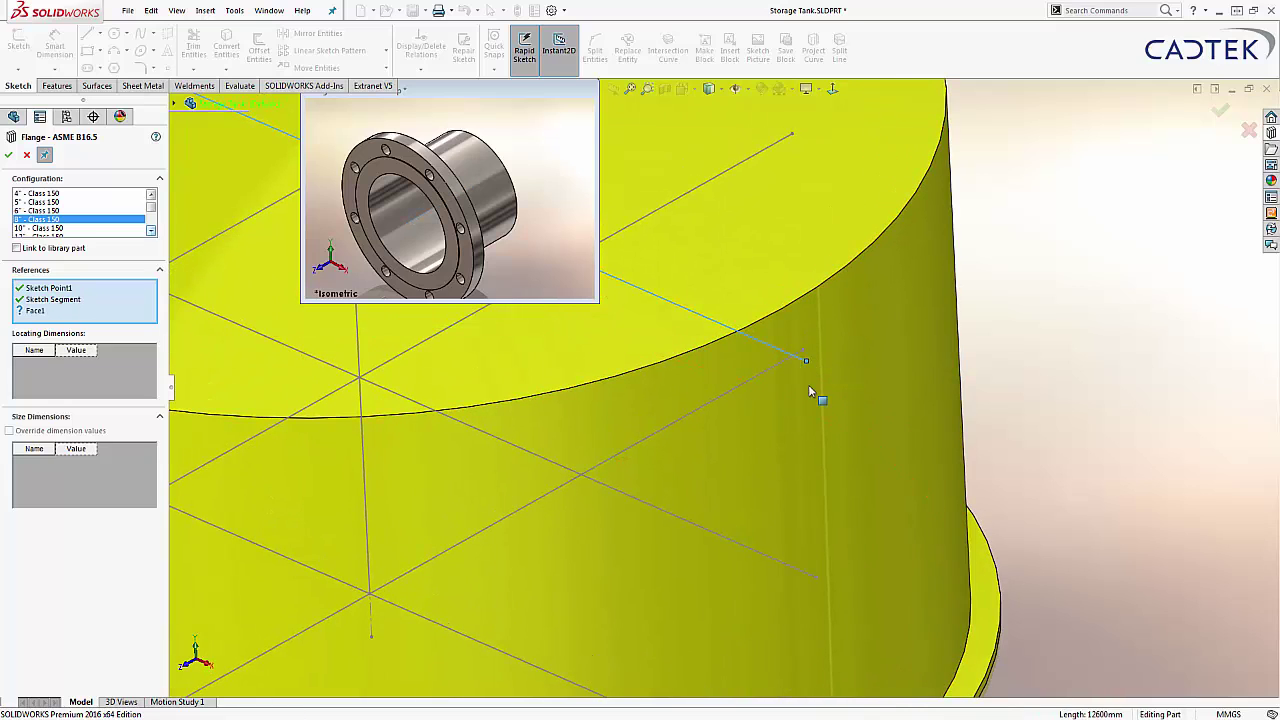
click(8, 155)
Add a 2" - Class 150 flange on the tank roof at the upper end of the central vertical port line.
click(150, 194)
click(150, 194)
click(150, 194)
click(67, 194)
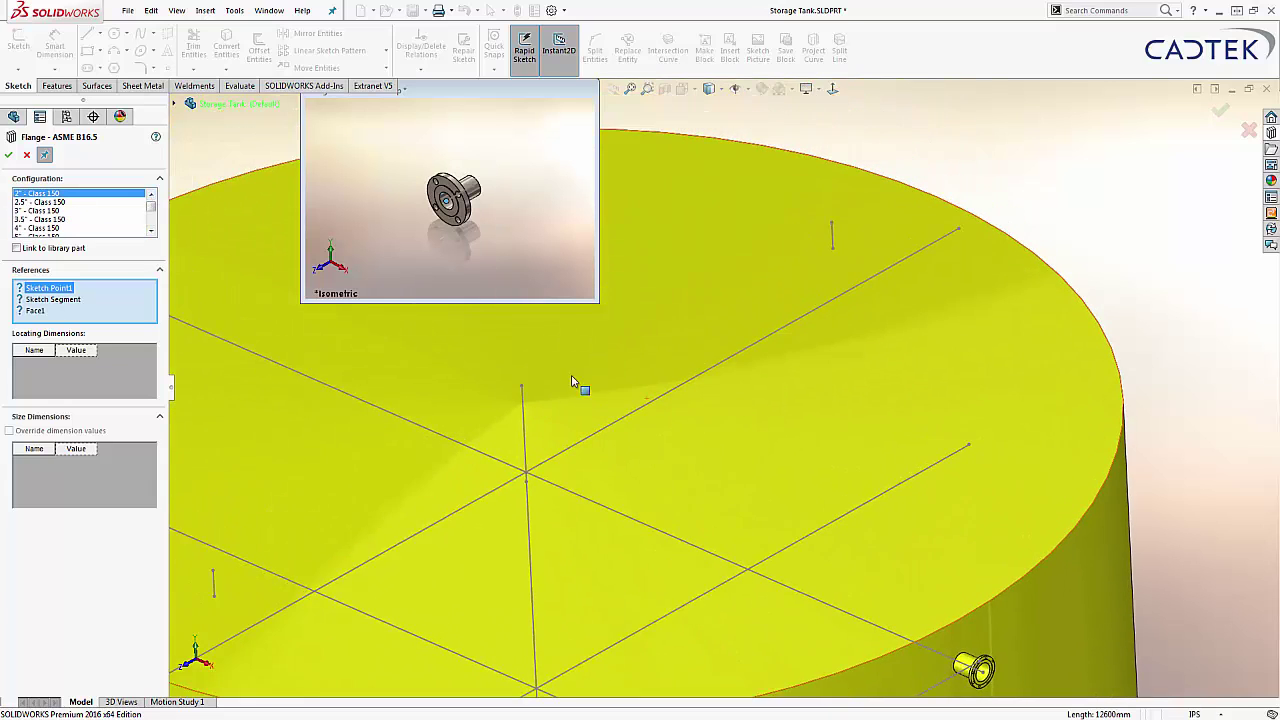
click(540, 406)
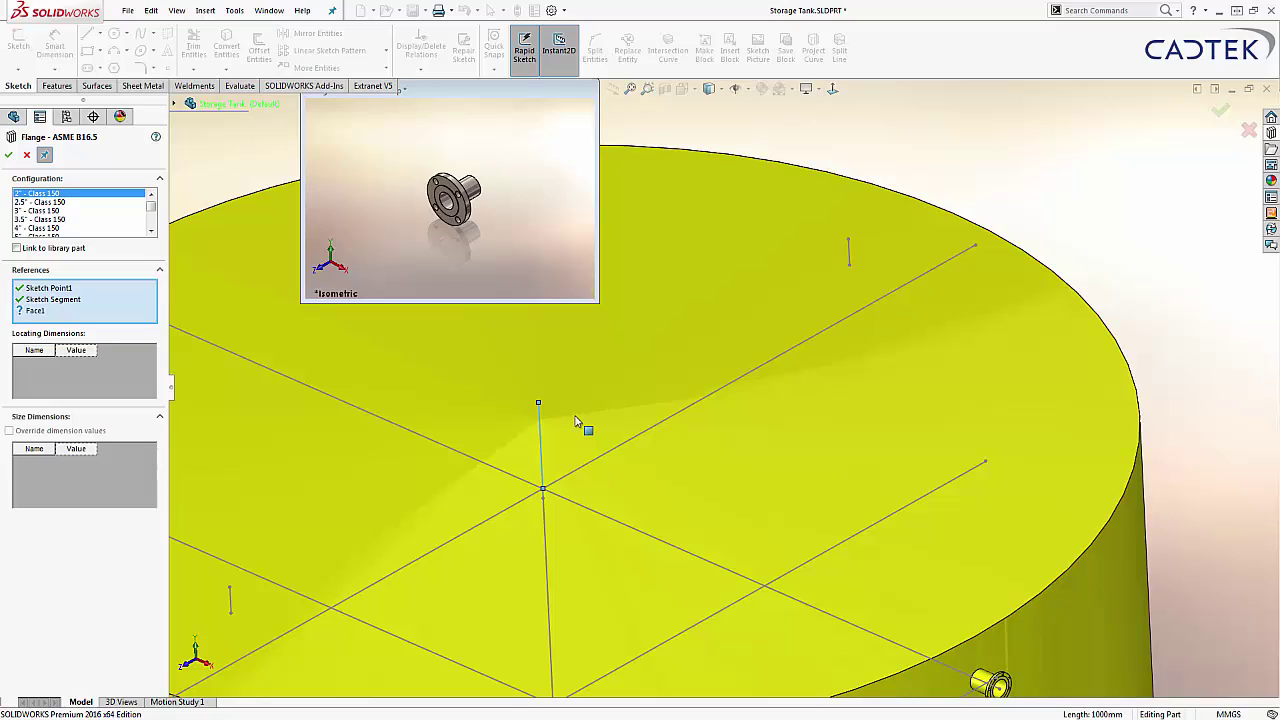
click(9, 156)
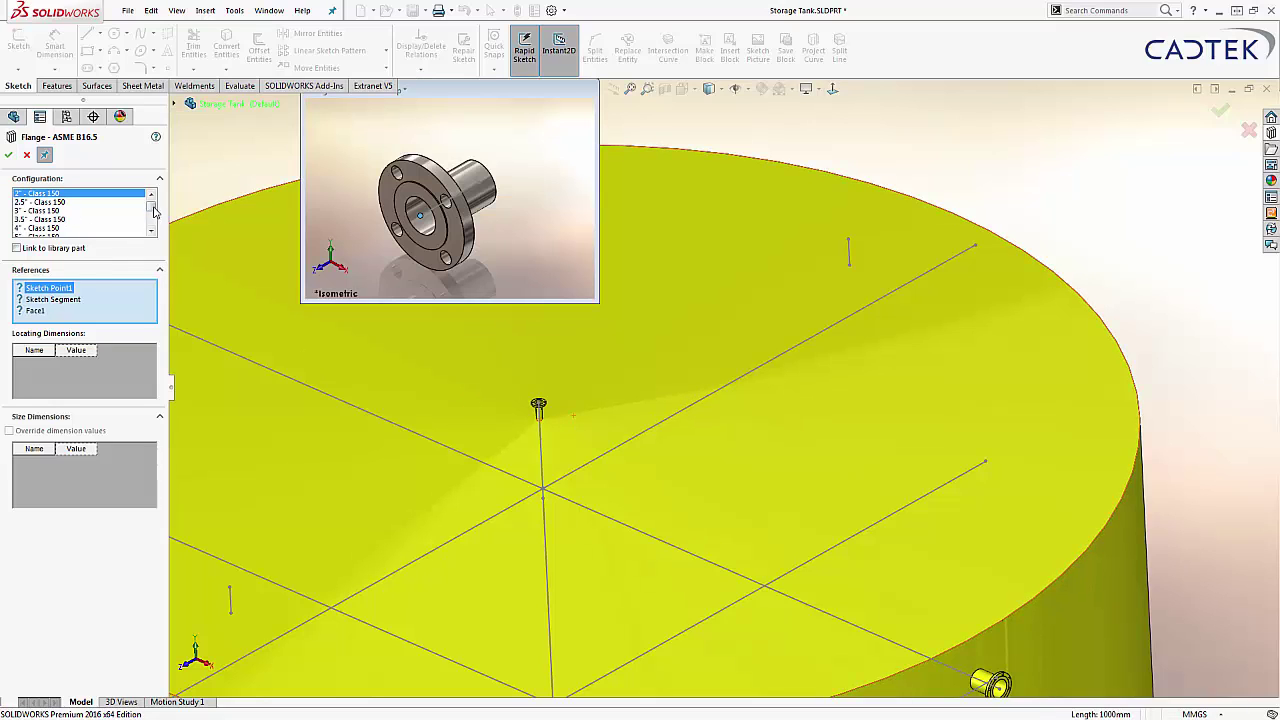
Place a 24" - Class 150 flange on the tank roof at the short vertical port line nearer the front edge.
scroll(150, 210, down, 4)
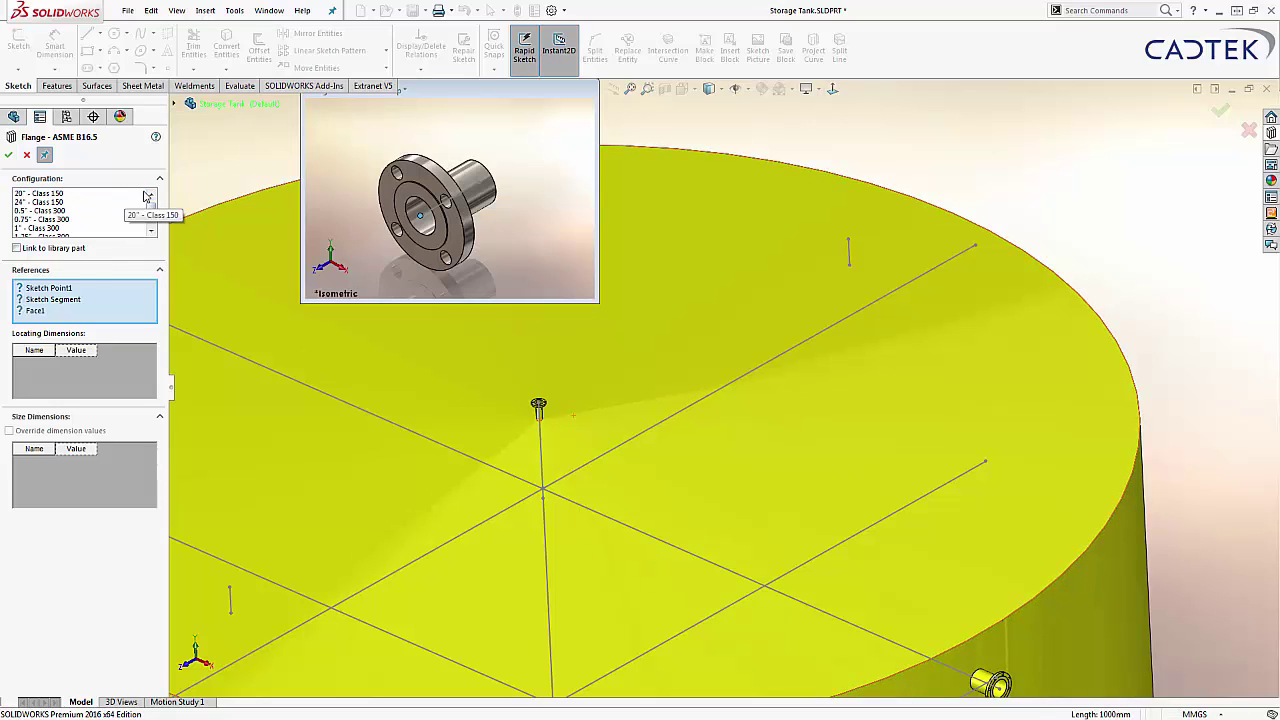
click(128, 202)
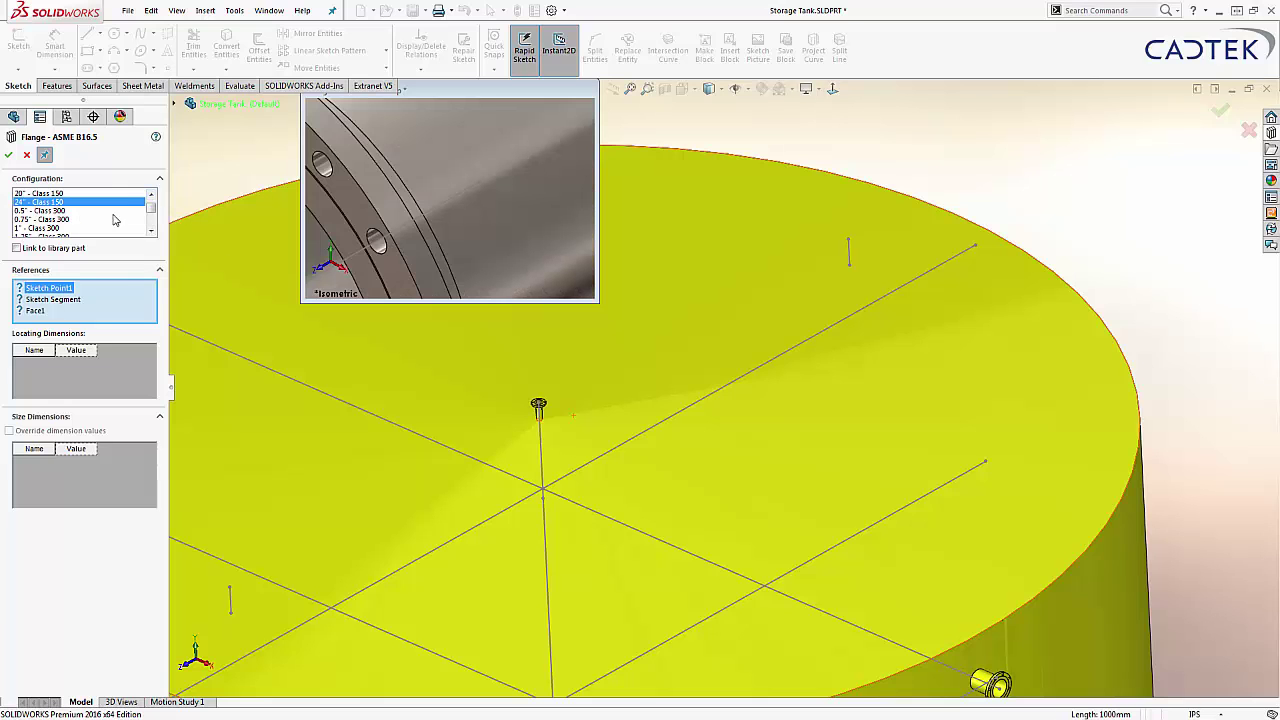
scroll(557, 462, up, 4)
scroll(552, 468, down, 1)
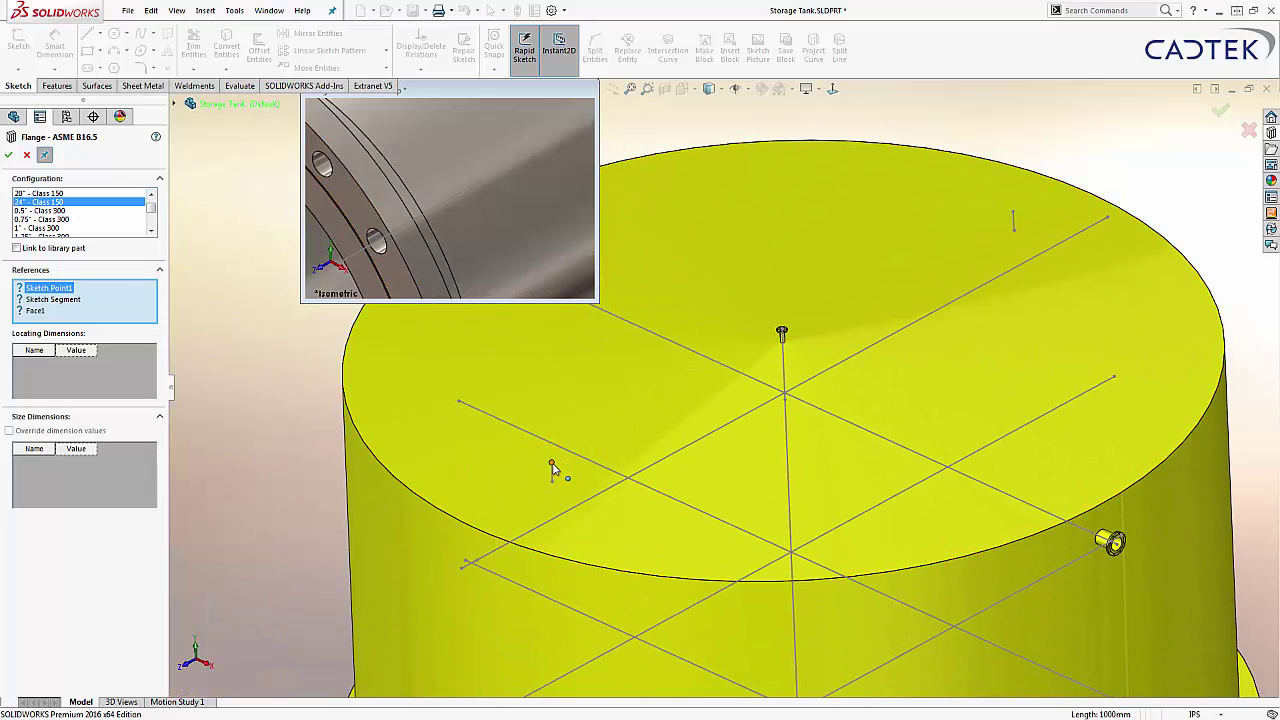
click(552, 466)
scroll(560, 468, down, 4)
click(564, 458)
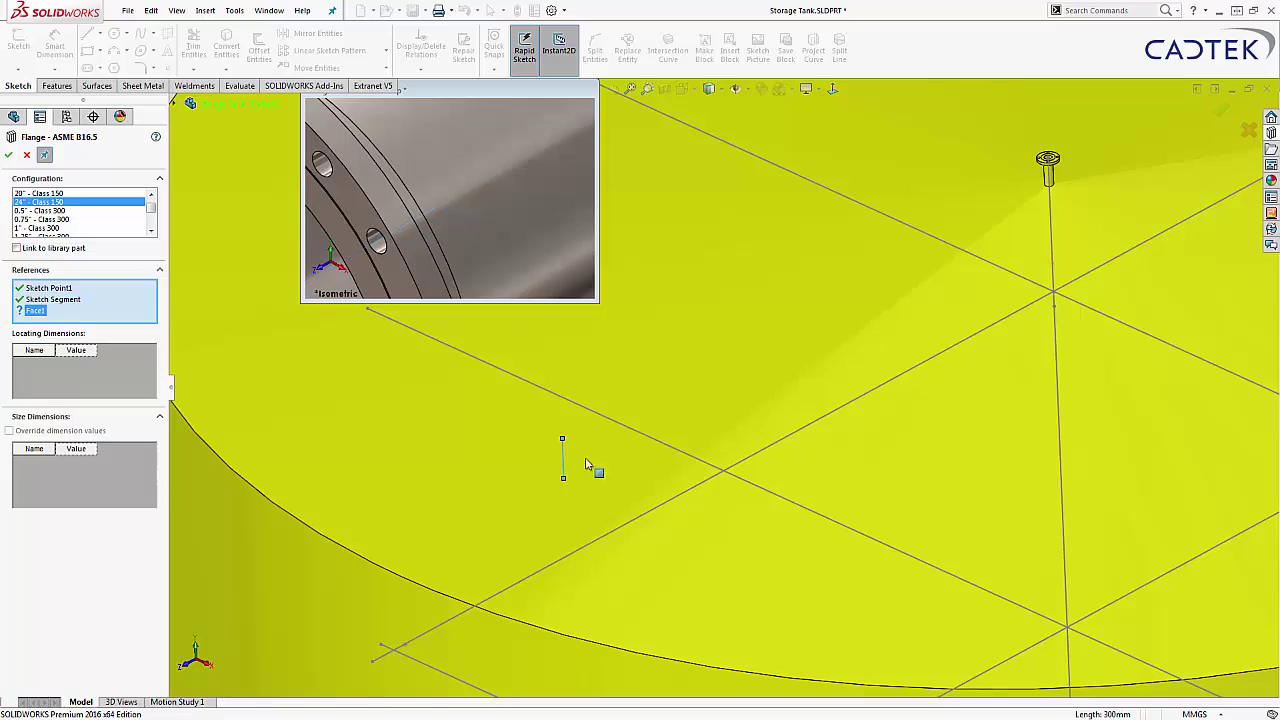
click(597, 467)
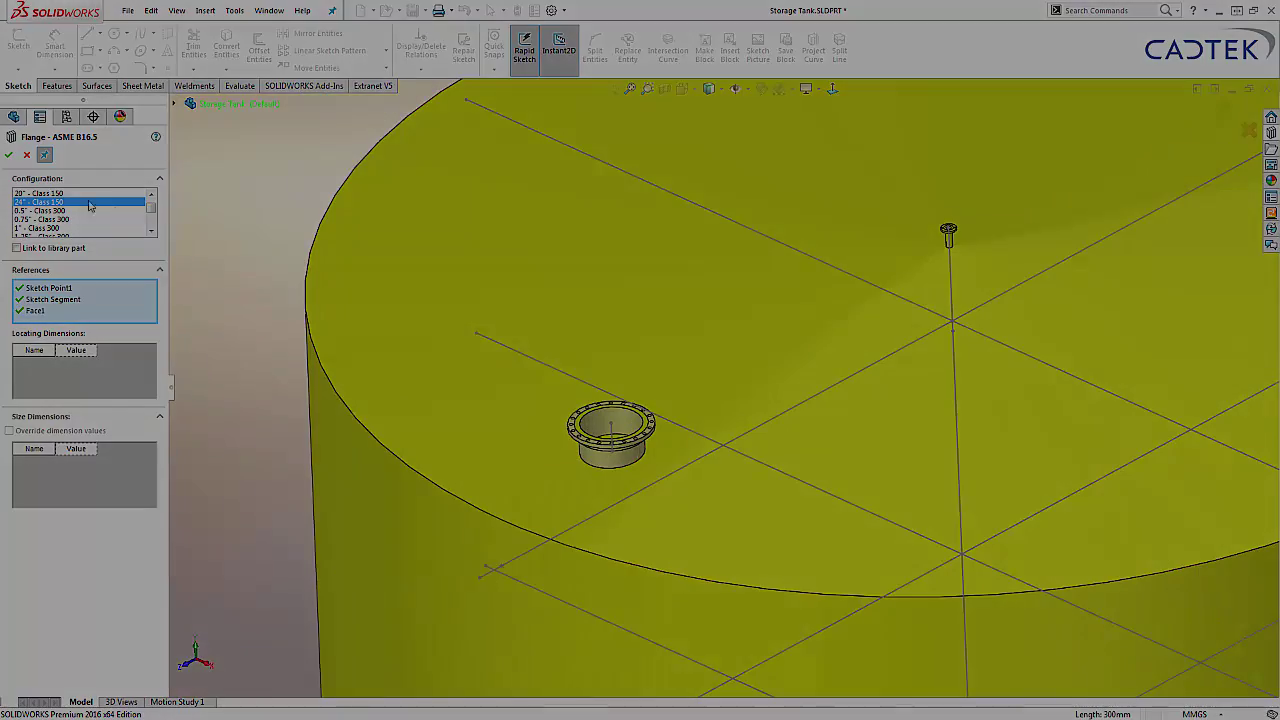
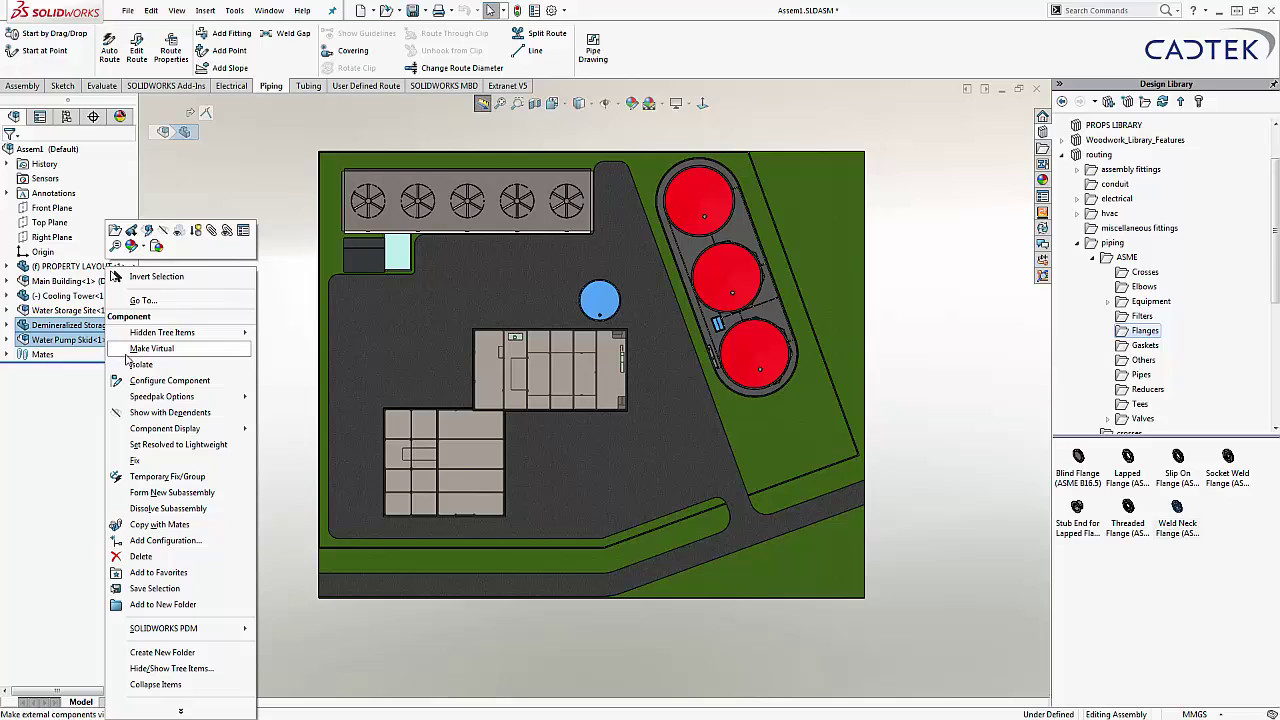
Isolate the demineralized storage tank and the water pump skid from the rest of the site assembly.
click(140, 365)
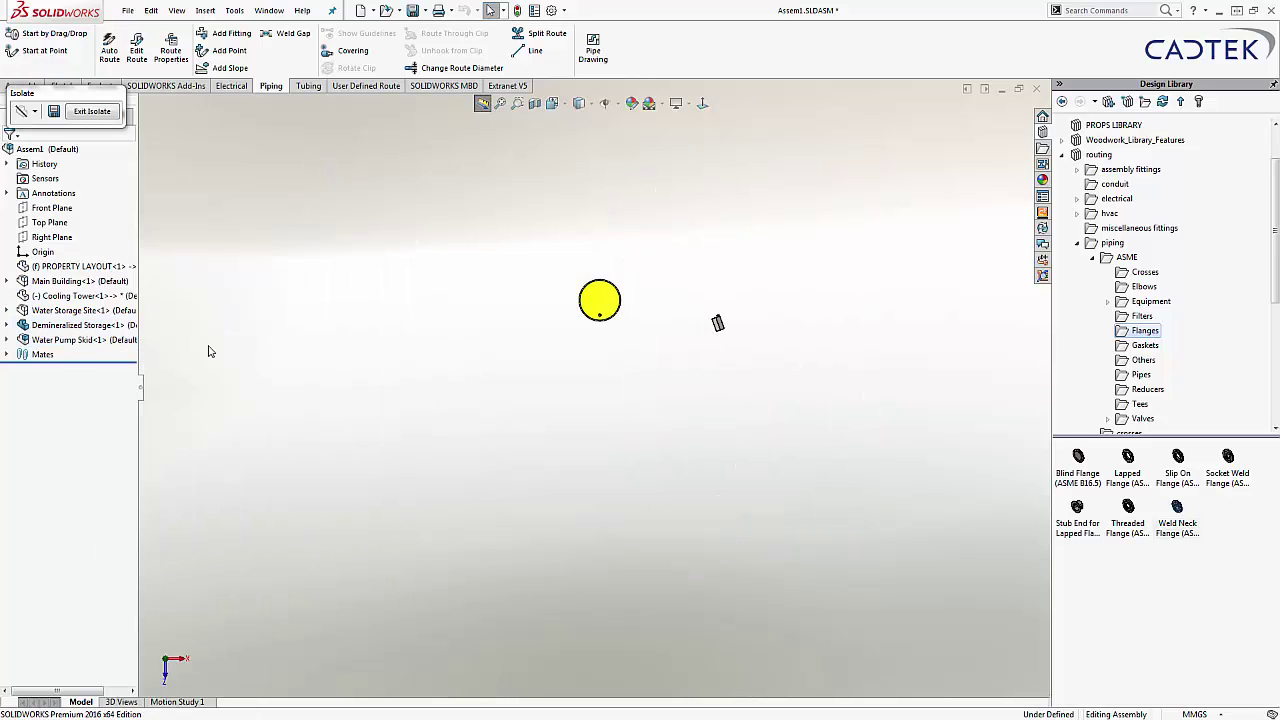
middle_drag(363, 350, 372, 322)
scroll(655, 355, down, 15)
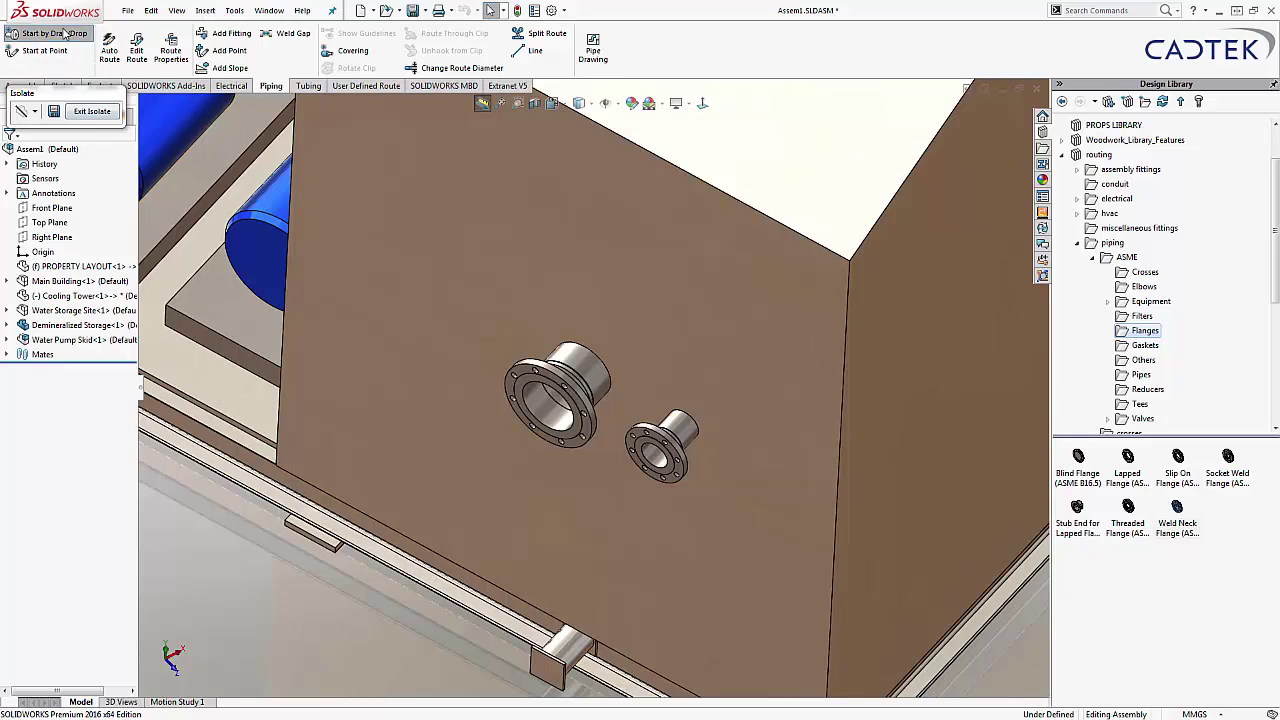
Start a piping route by placing an 8" - Class 150 weld neck flange on the pump skid's larger side flange.
click(63, 34)
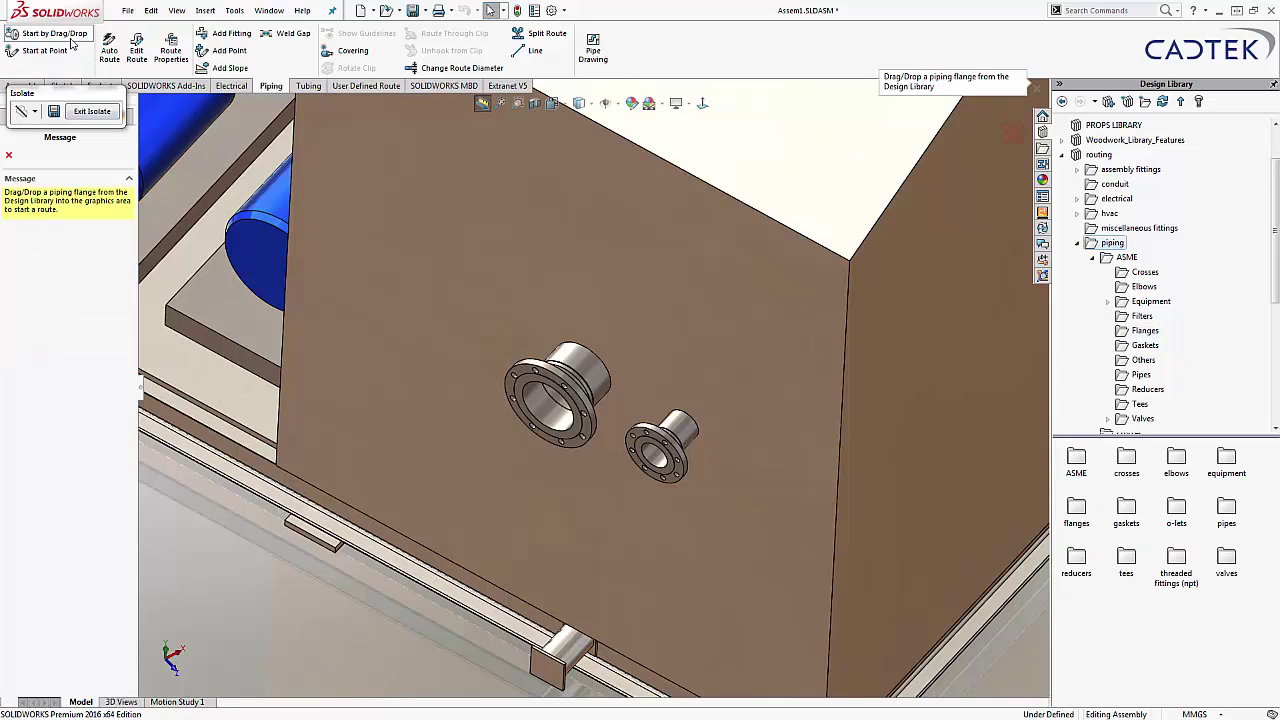
click(1145, 331)
drag(1178, 510, 564, 392)
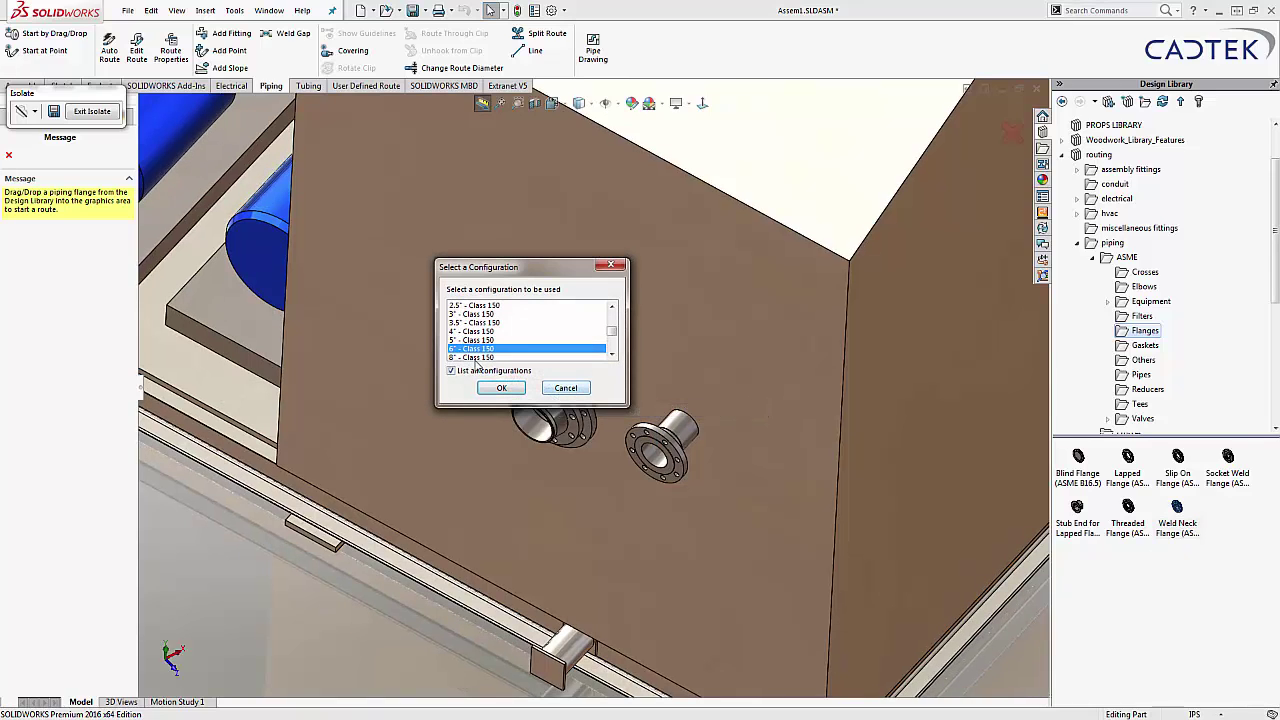
click(503, 388)
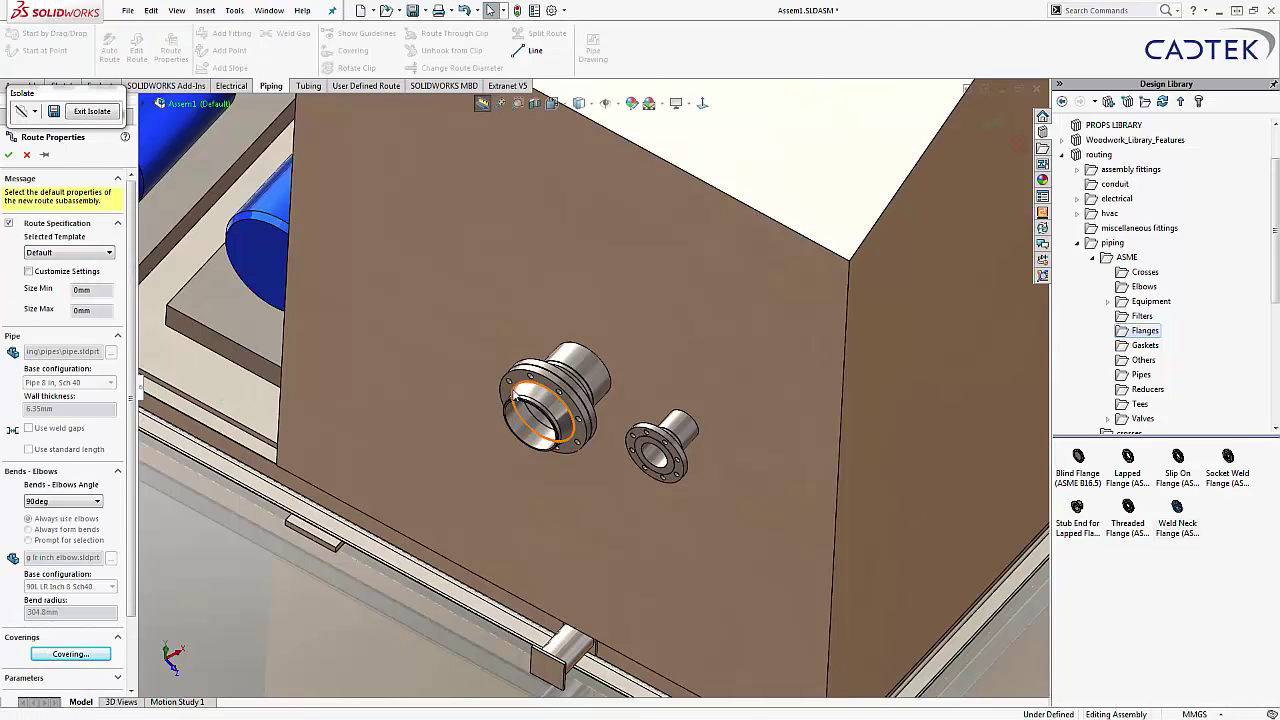
Customize the route settings to use a standard pipe length of 4000 mm, and create the route subassembly from the routeAssembly template.
click(74, 277)
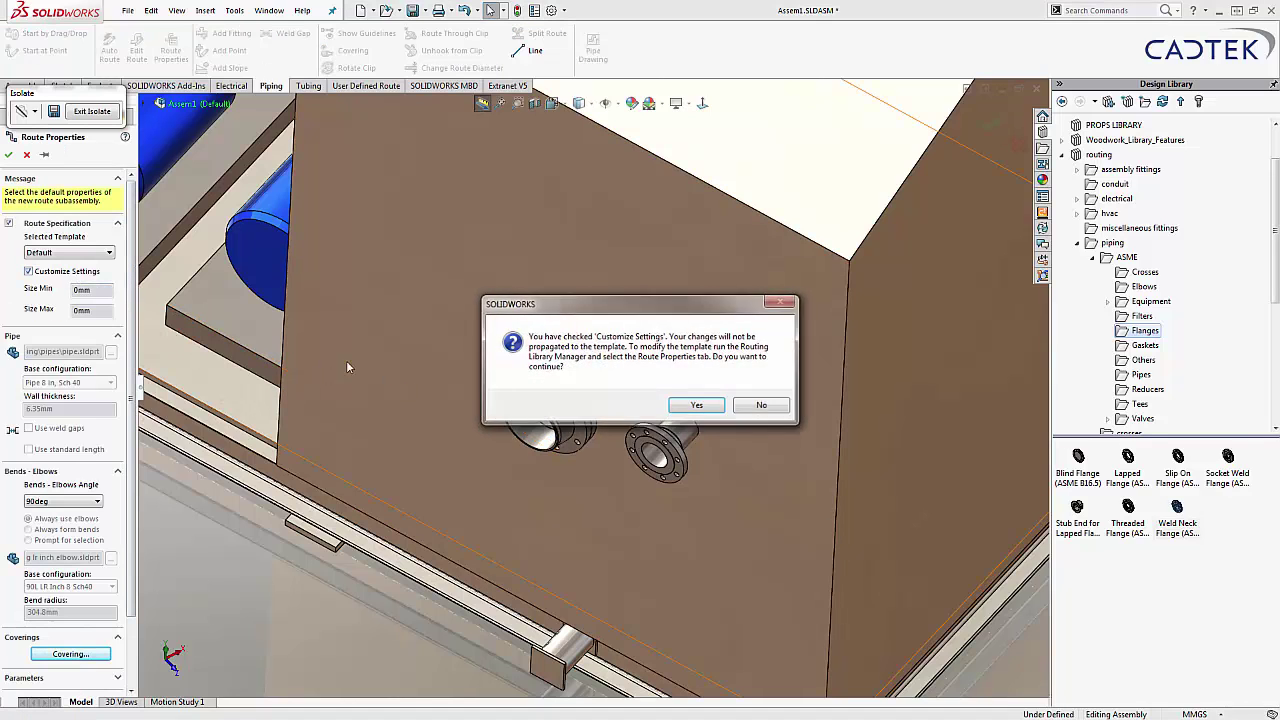
click(694, 405)
click(92, 450)
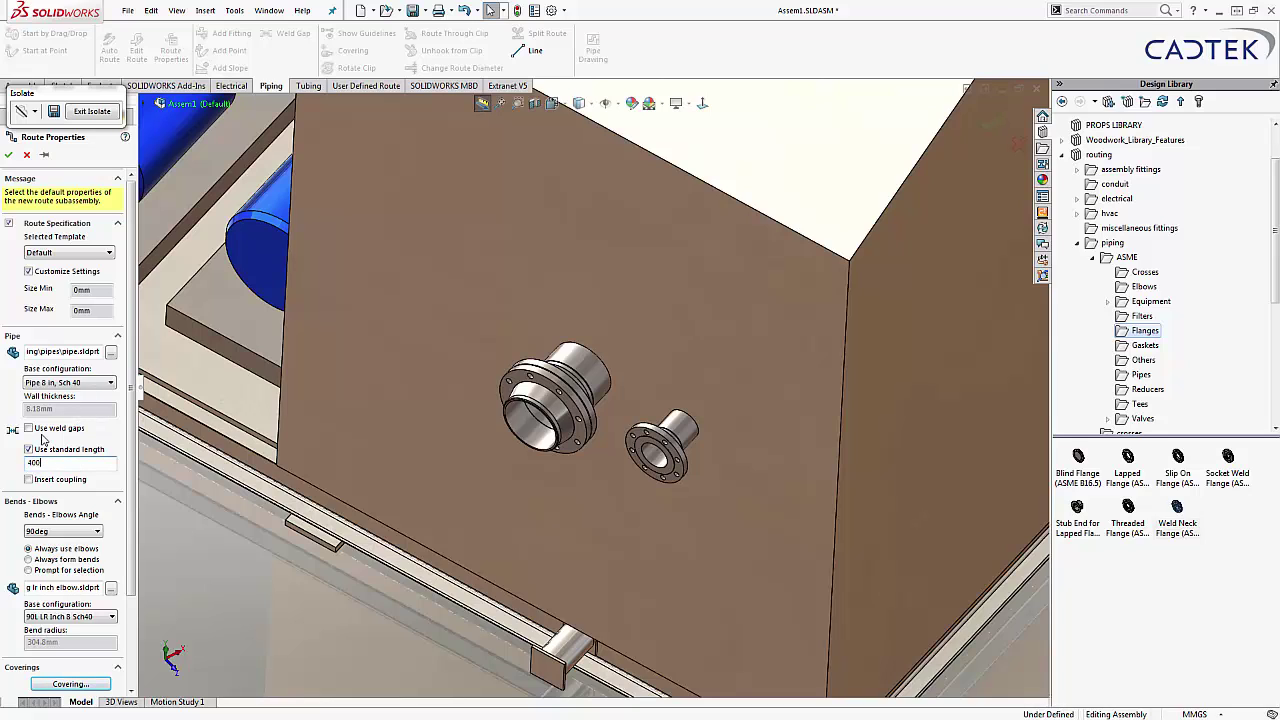
click(8, 156)
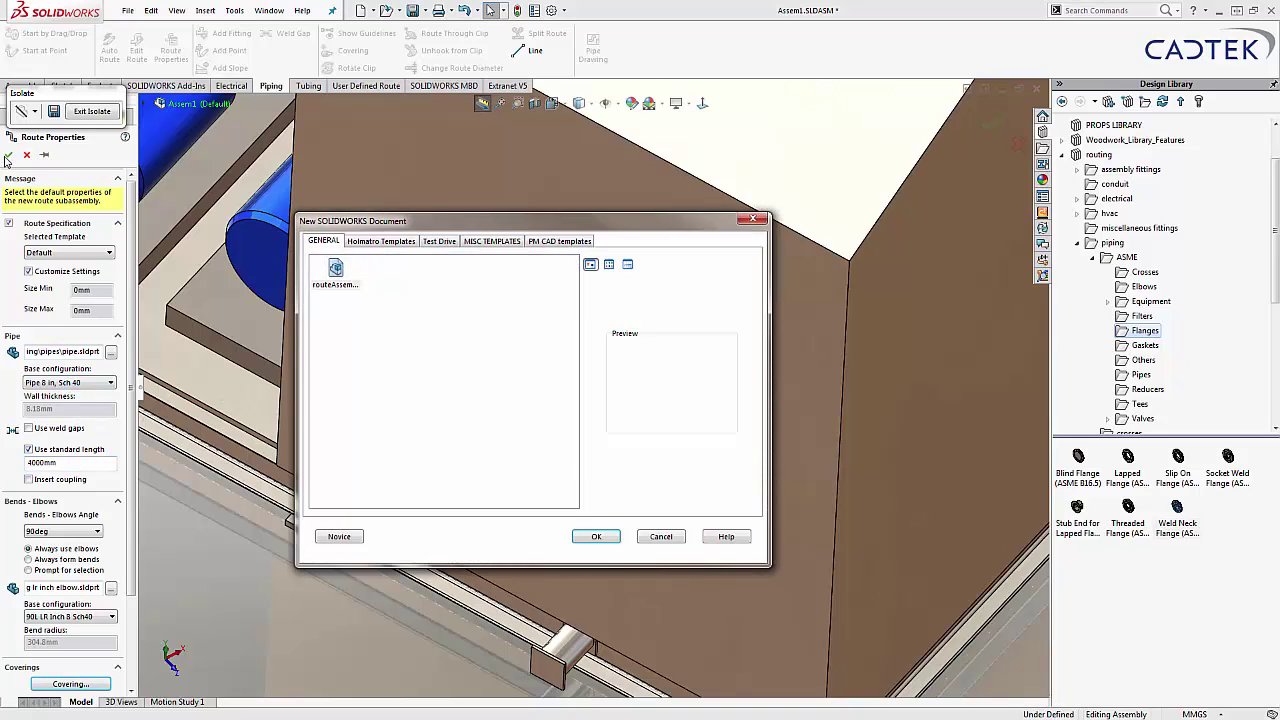
click(596, 538)
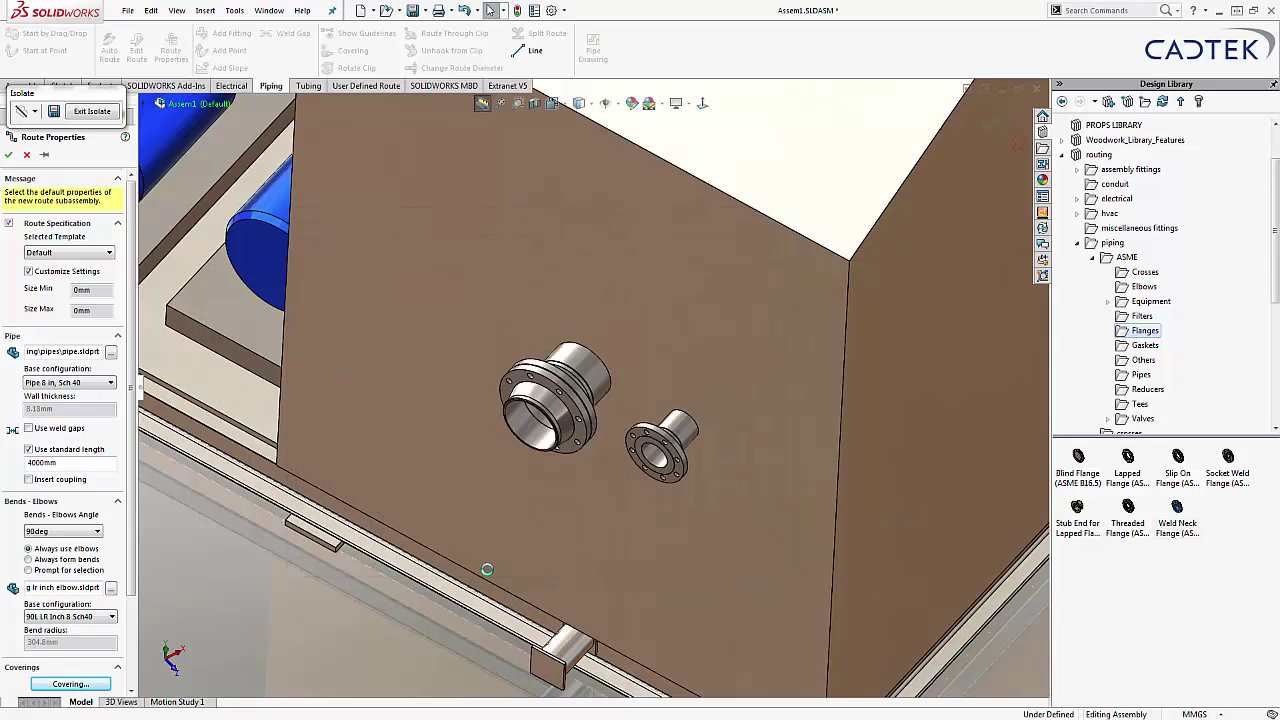
Add a mating 8" - Class 150 weld neck flange to the storage tank's upper side flange.
scroll(400, 451, up, 15)
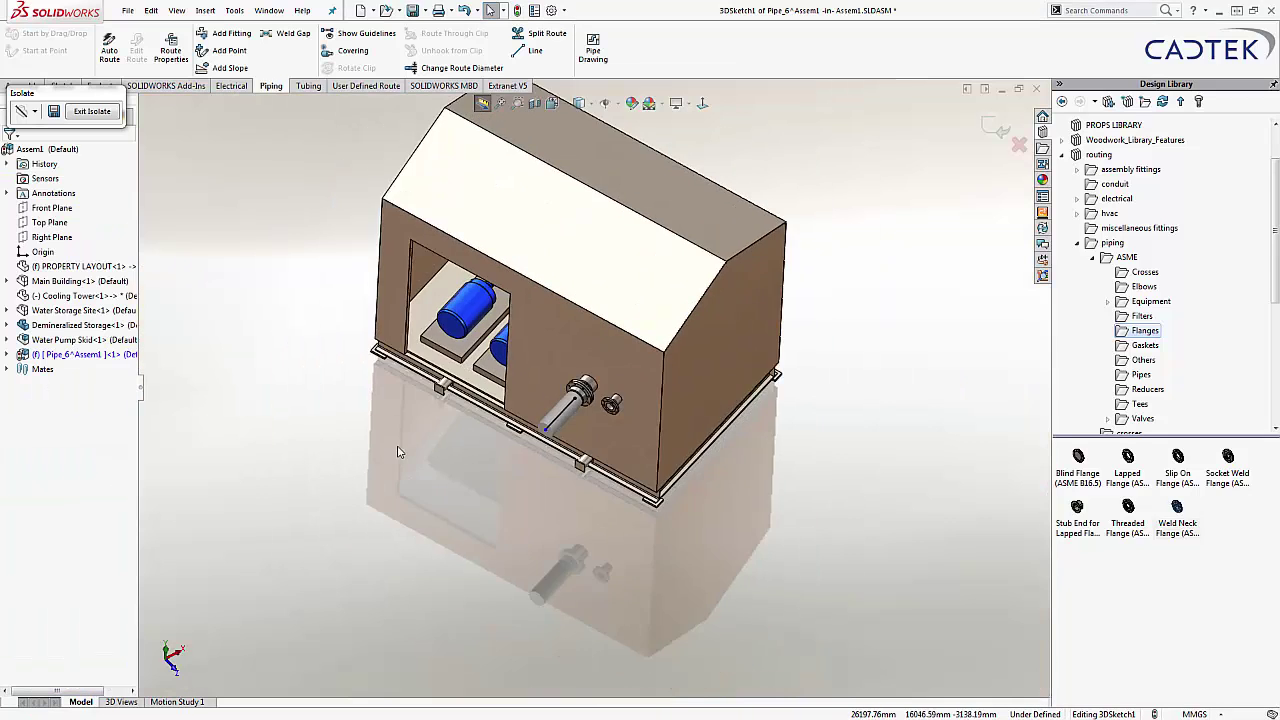
middle_drag(400, 412, 523, 331)
scroll(523, 331, down, 10)
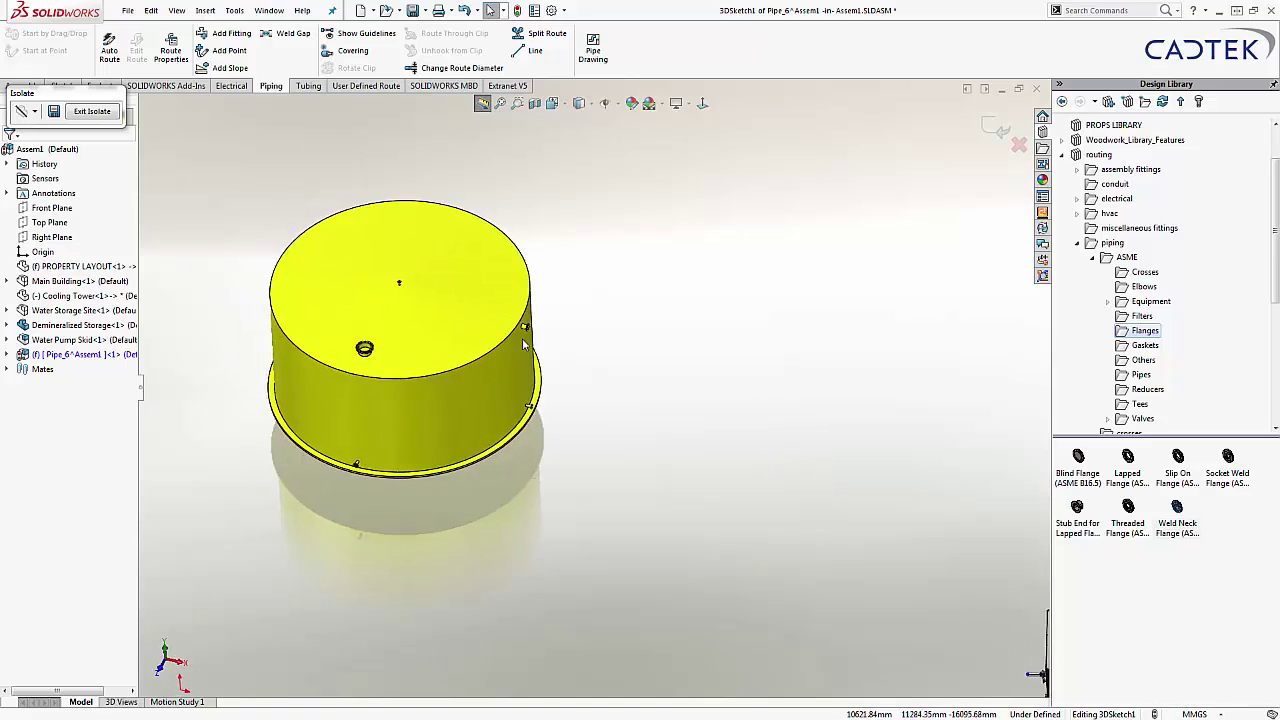
scroll(556, 418, down, 3)
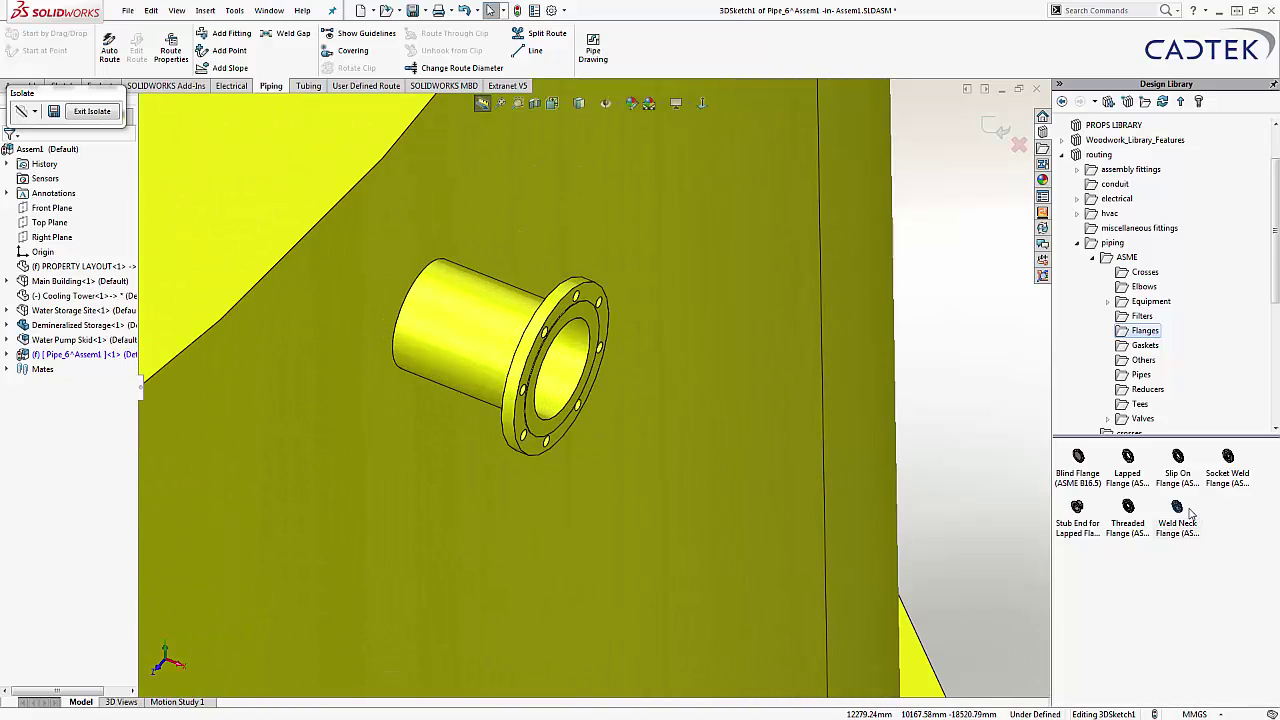
drag(1190, 512, 790, 495)
drag(570, 312, 605, 320)
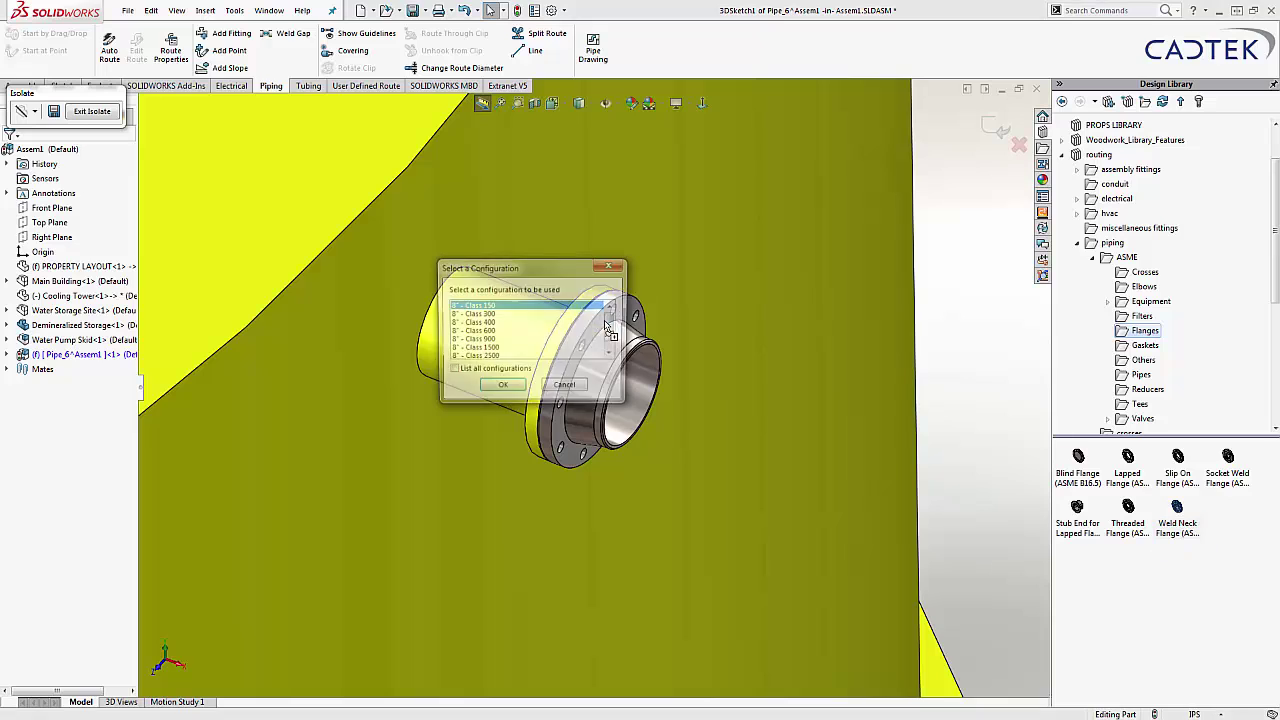
click(502, 388)
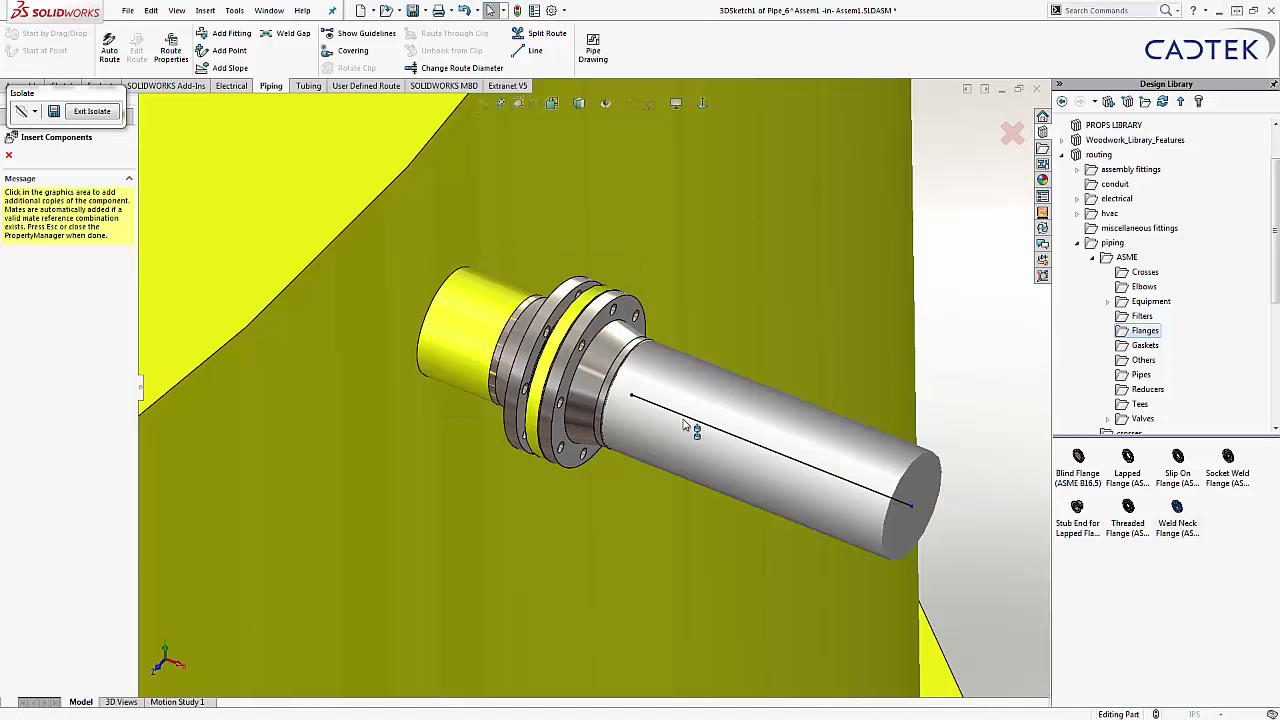
key(Escape)
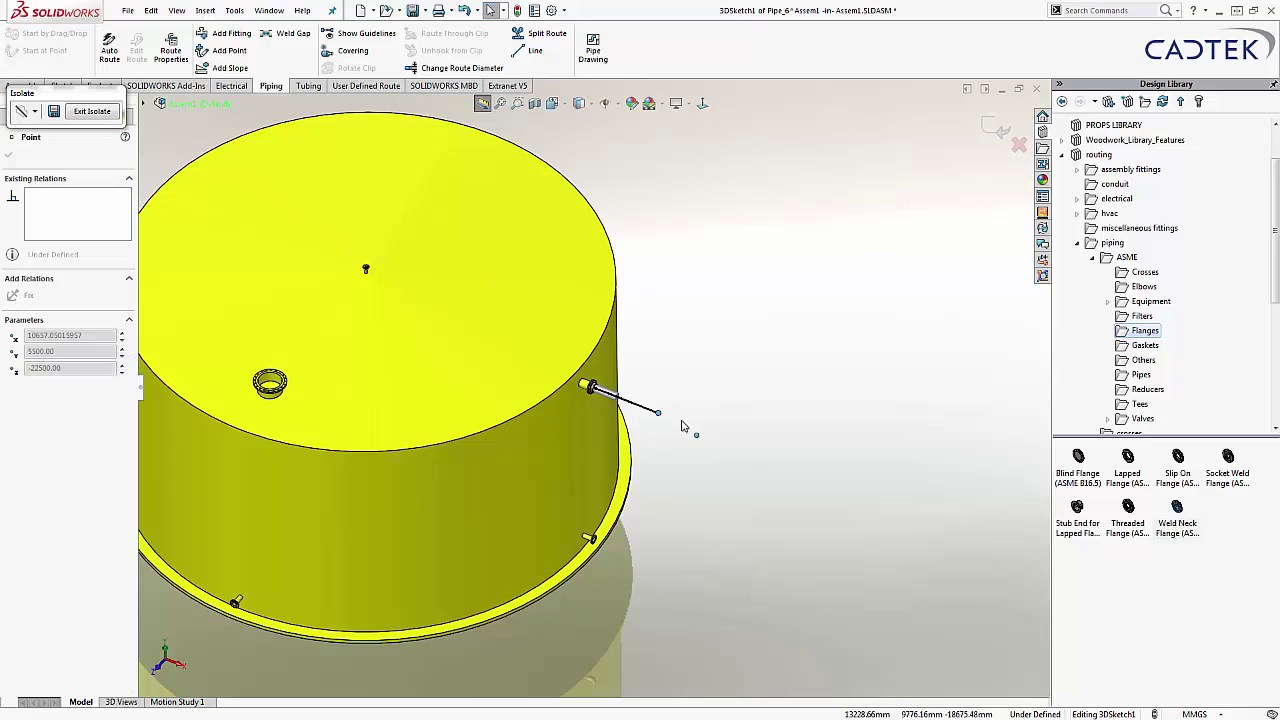
Stretch the open pipe stubs outward to about 2.5 m at the tank and about 4 m at the pump skid.
scroll(690, 440, up, 6)
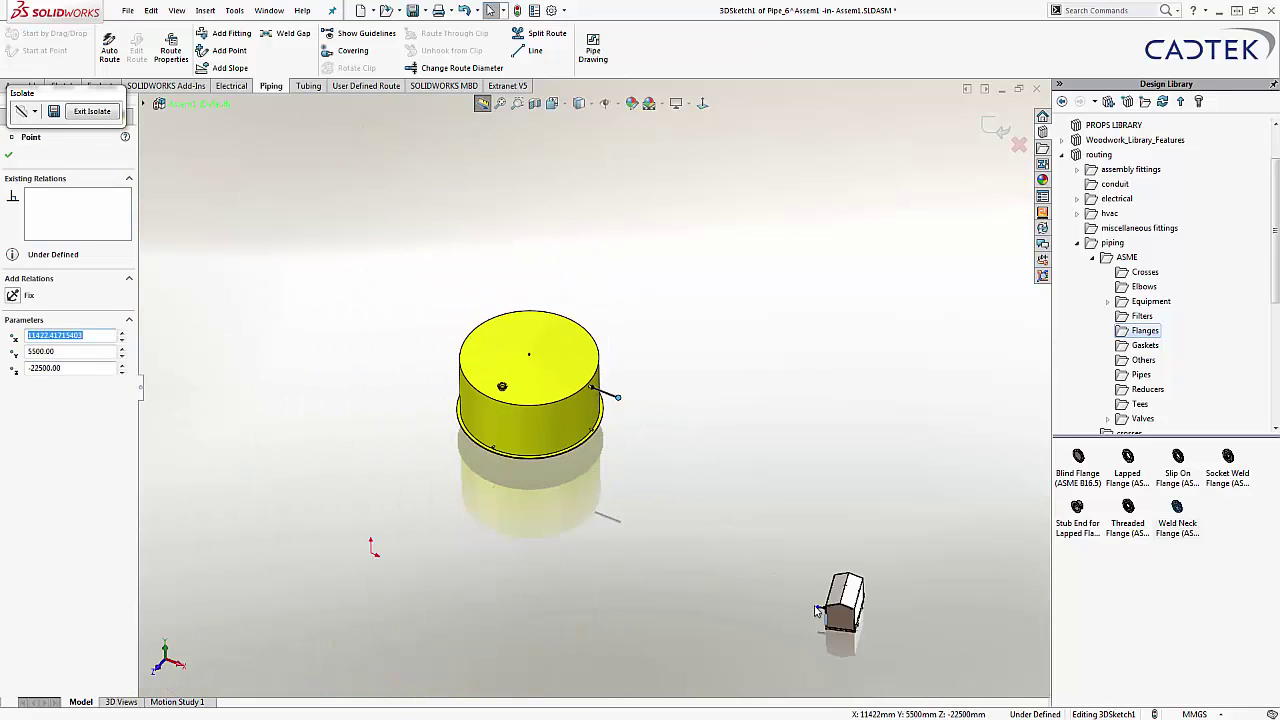
drag(798, 609, 776, 602)
click(631, 320)
Sketch a vertical route line downward from the open end of the tank's pipe stub.
key(s)
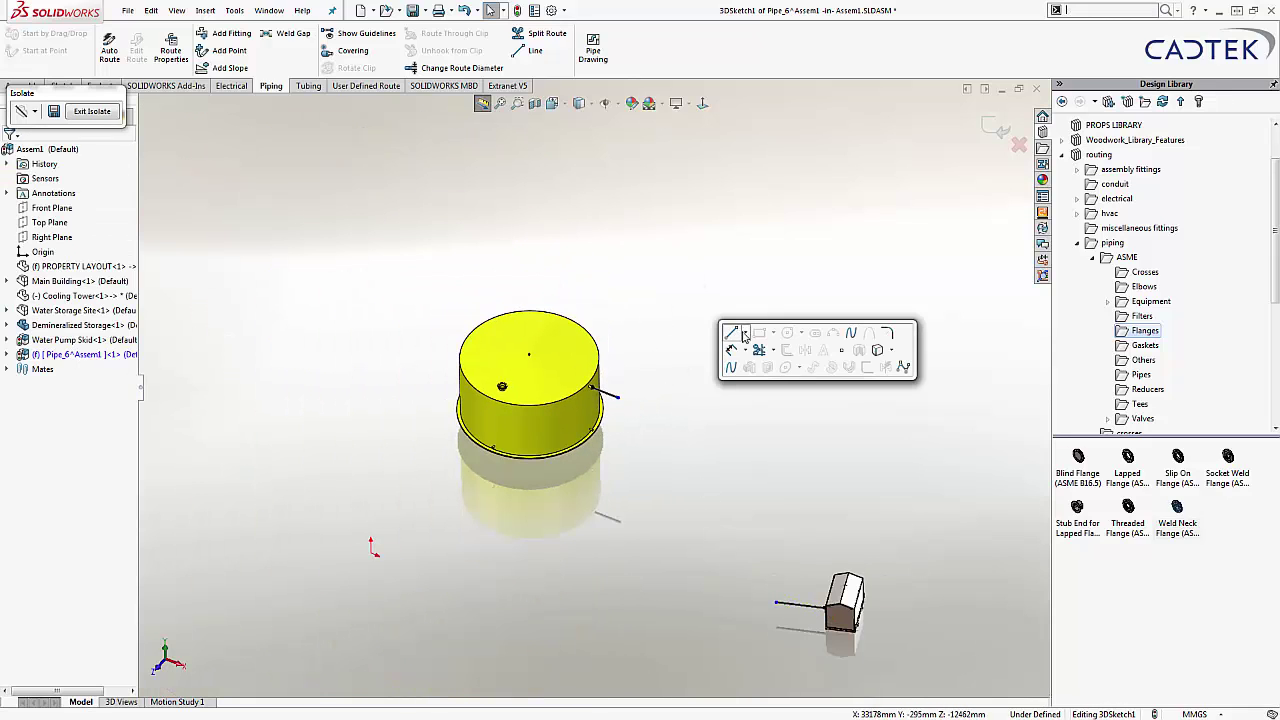
click(742, 337)
click(618, 397)
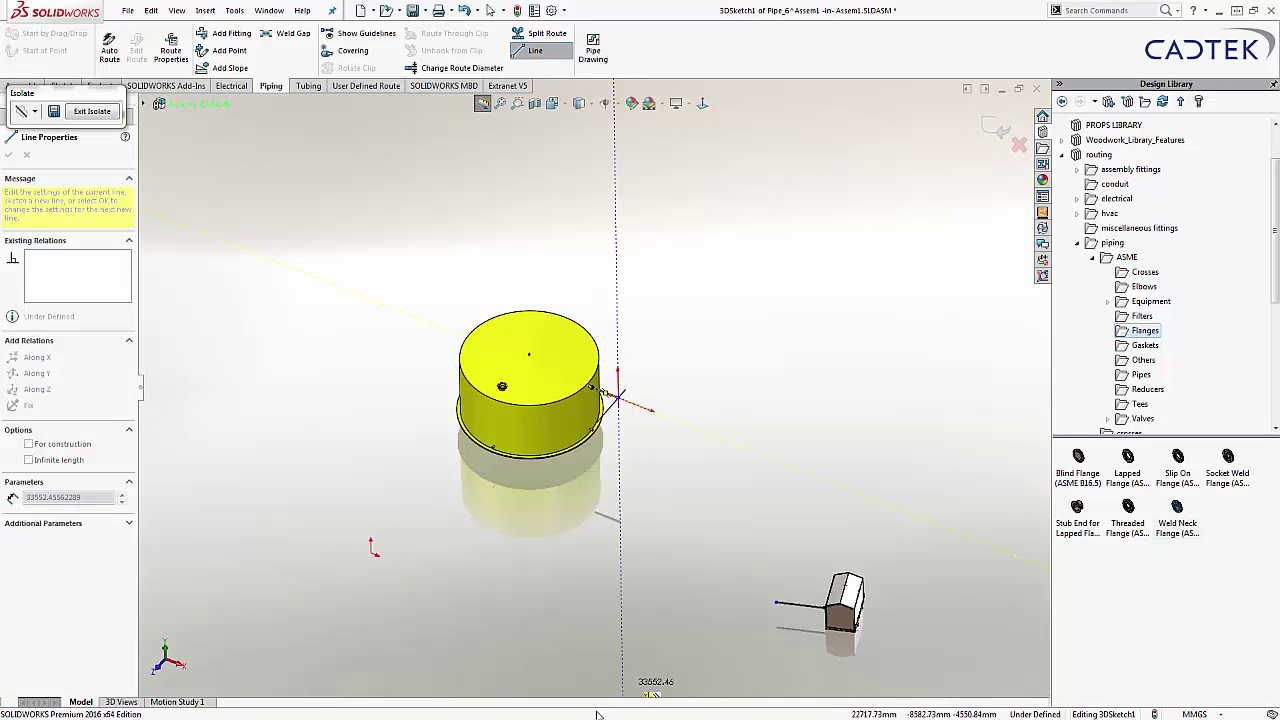
click(621, 645)
key(Escape)
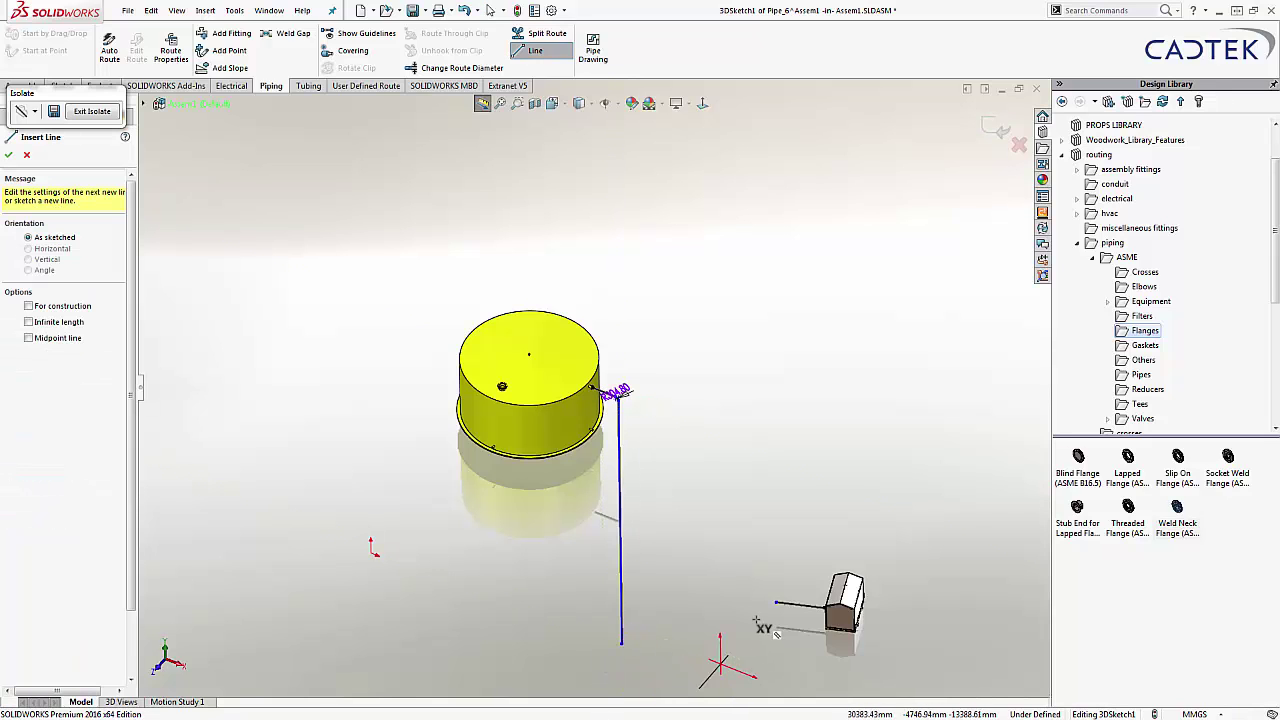
Sketch a vertical route line about 9540 mm down from the skid's stub end and connect it to the tank line's lower end.
click(775, 603)
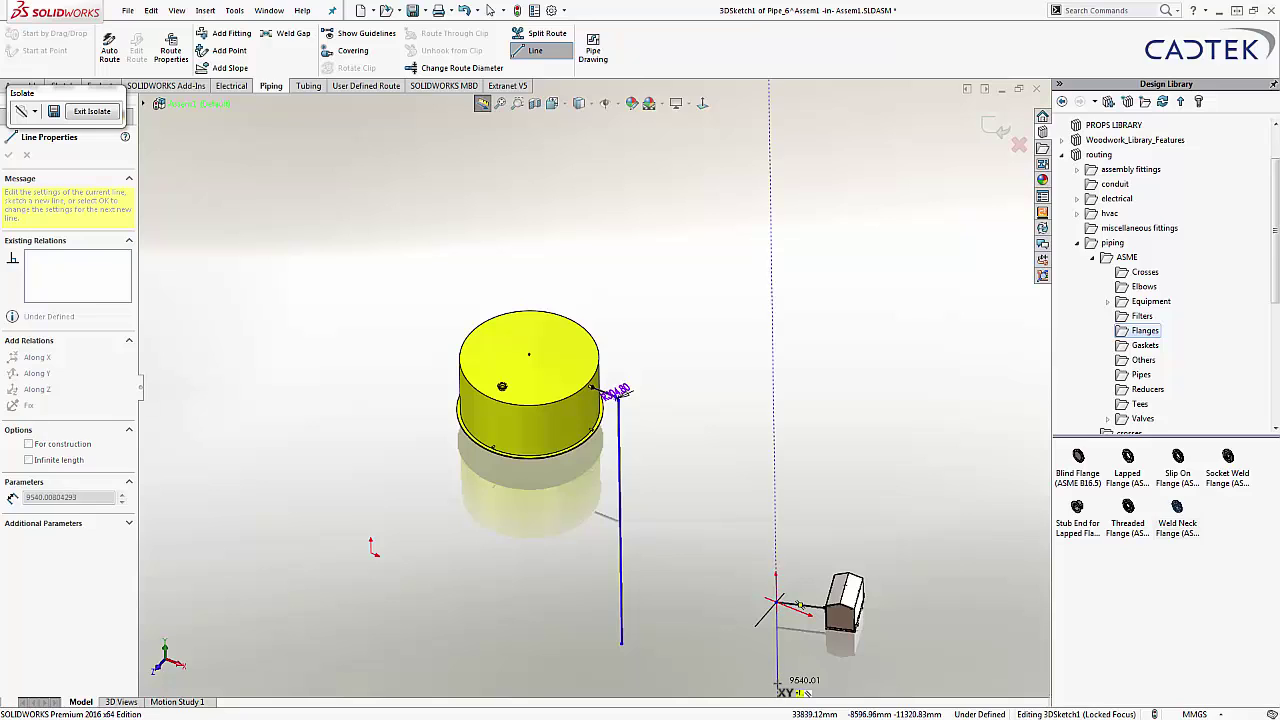
click(778, 688)
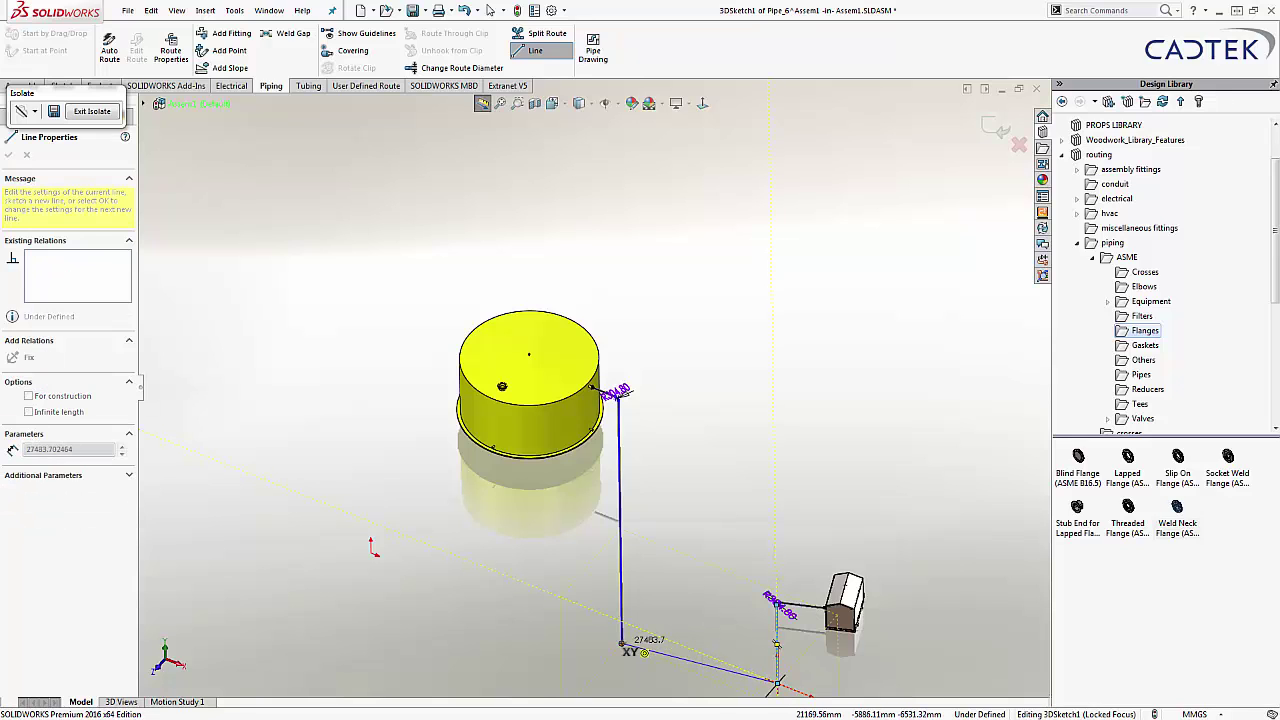
click(622, 644)
key(Escape)
Make the connecting route line perpendicular to the vertical line coming down from the tank stub.
click(649, 650)
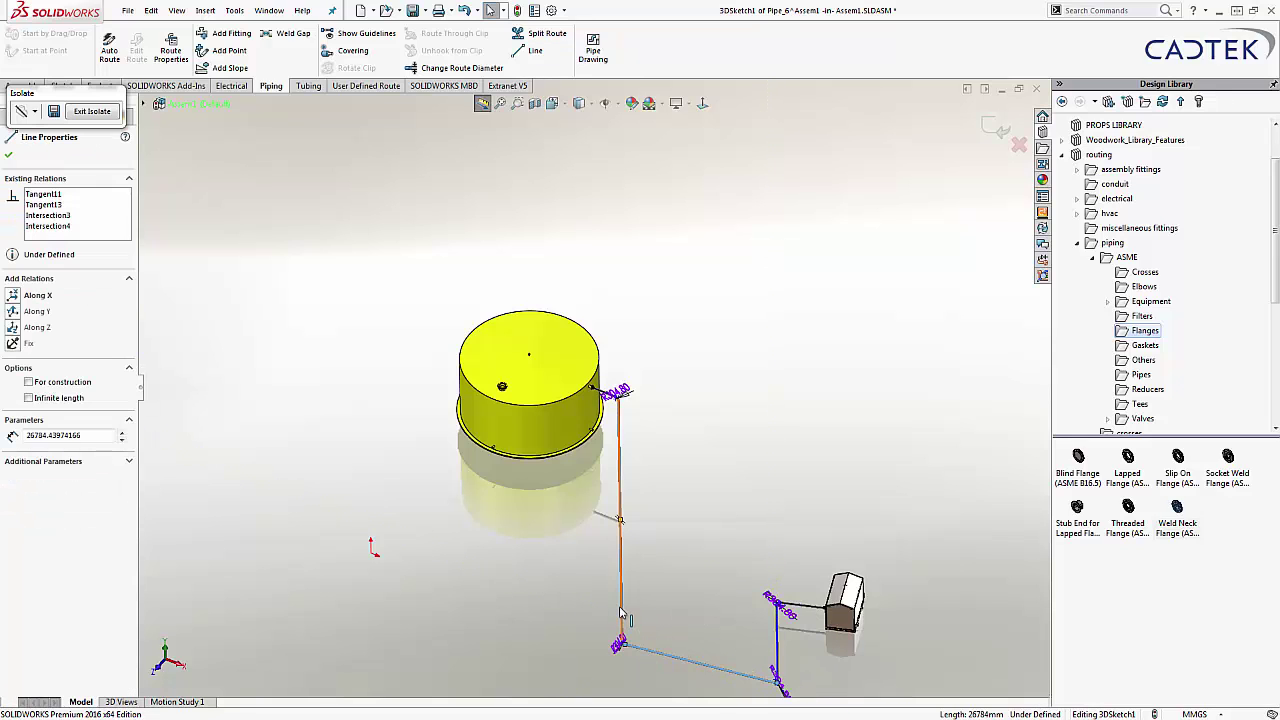
ctrl+click(620, 612)
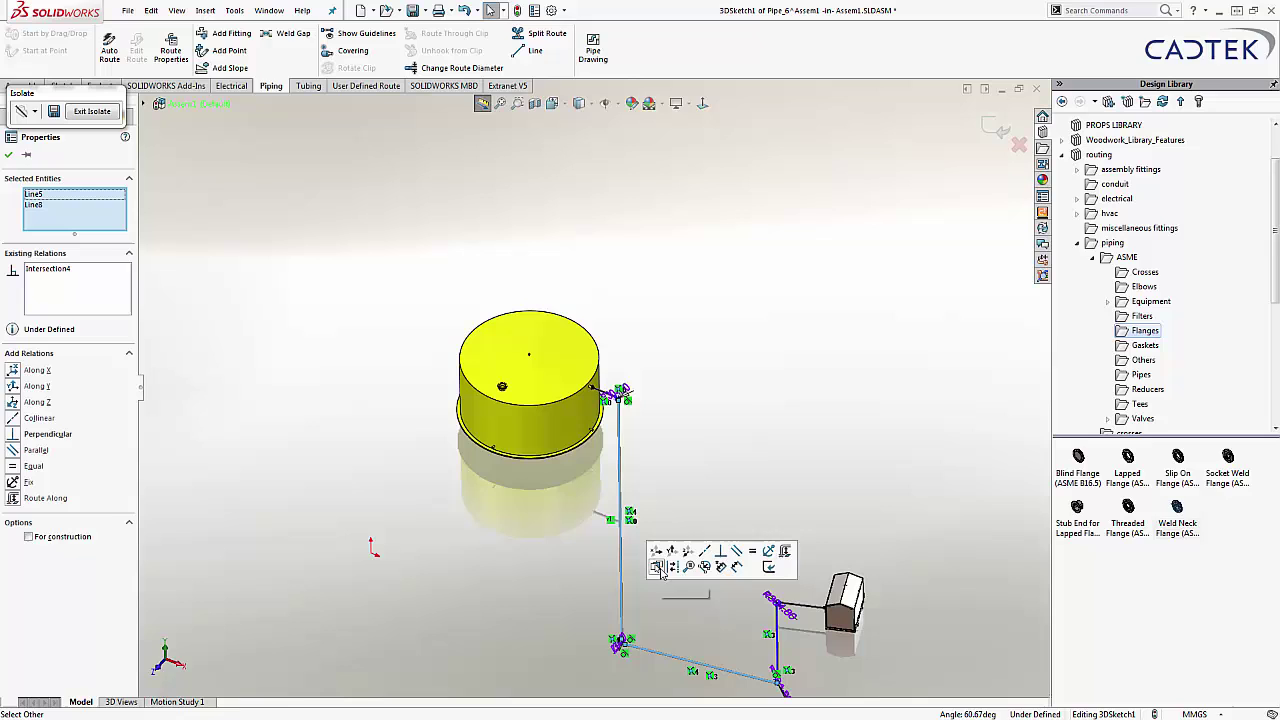
click(718, 465)
Dimension the pipe stub leaving the tank's upper flange to 1000 mm.
scroll(617, 398, up, 5)
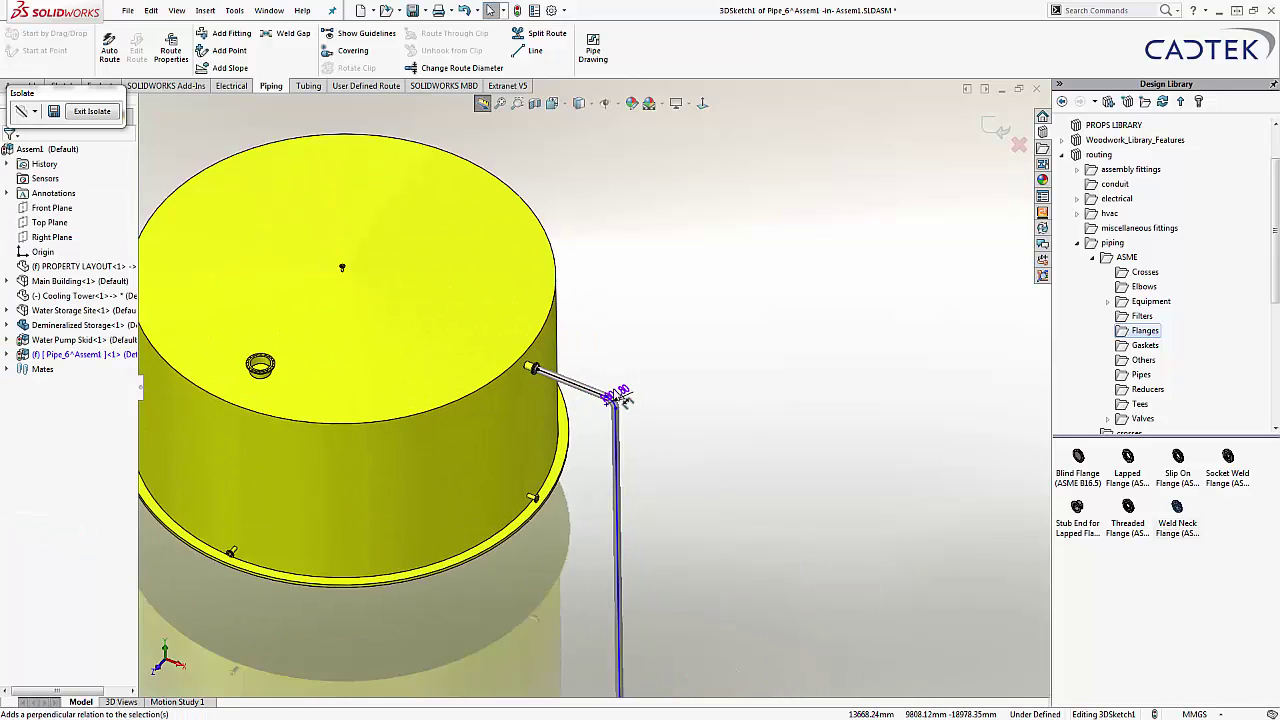
click(545, 390)
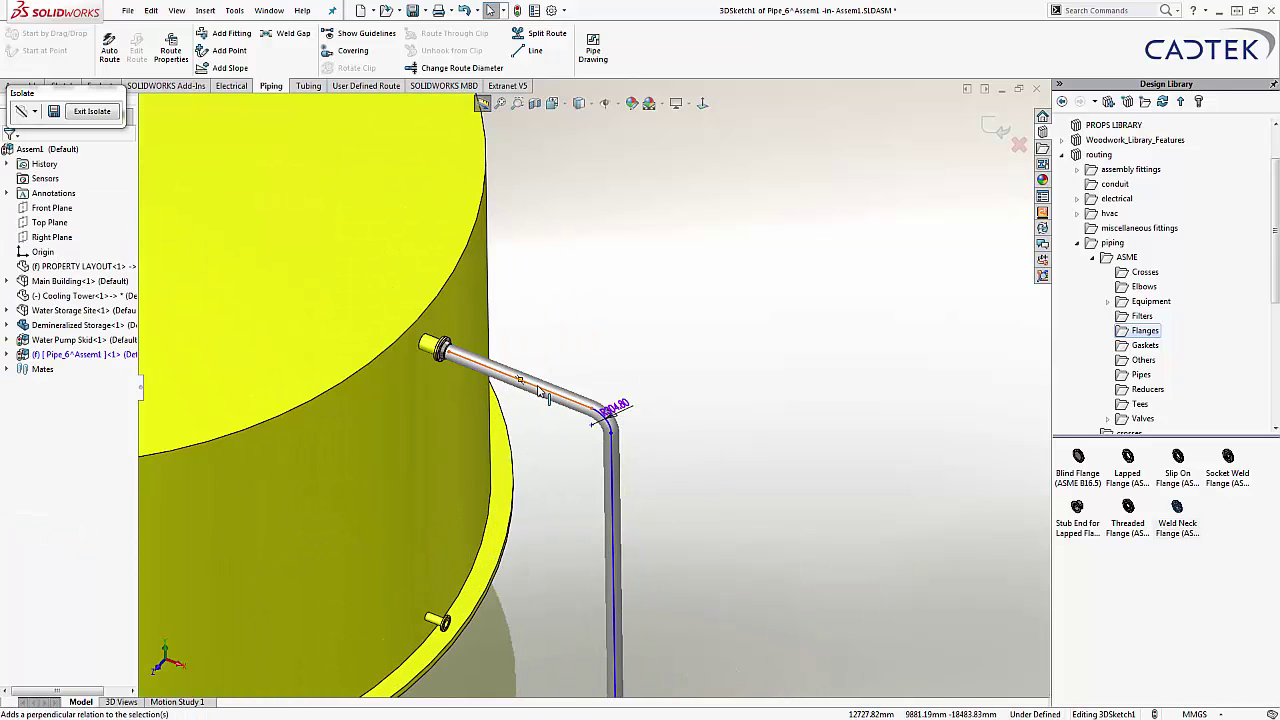
click(483, 263)
key(s)
click(581, 289)
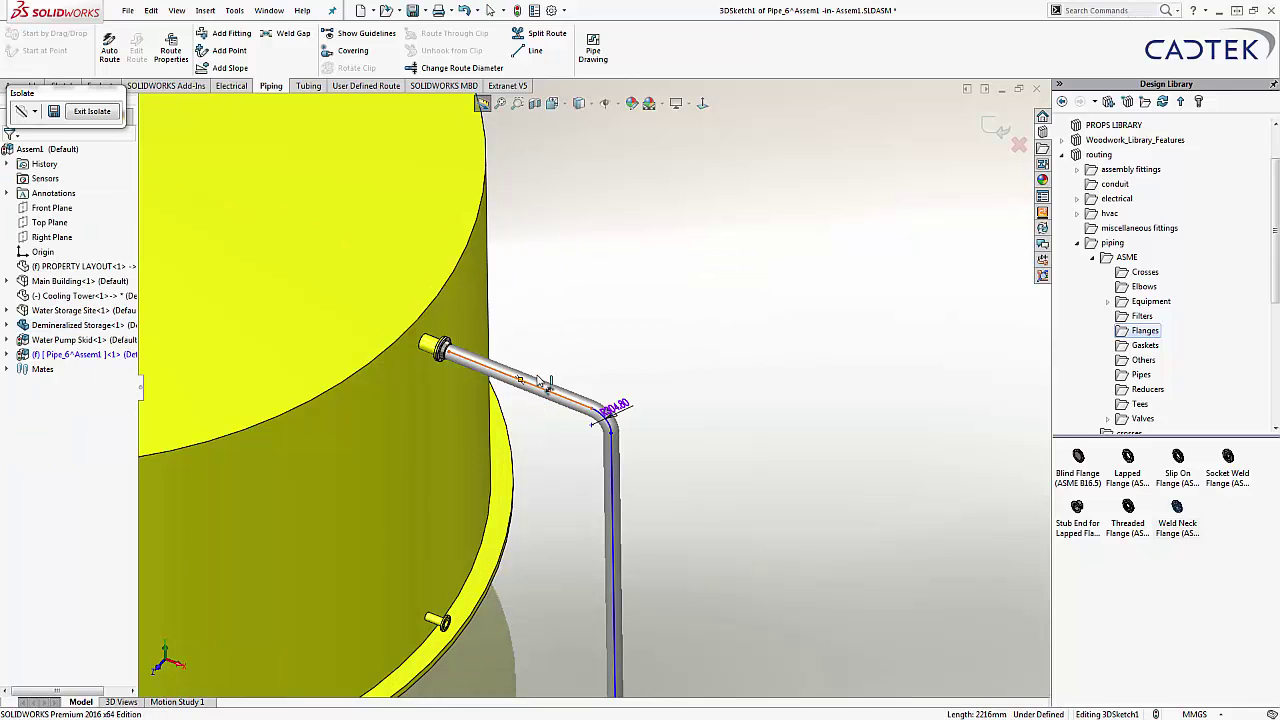
click(545, 383)
click(563, 320)
text(1000)
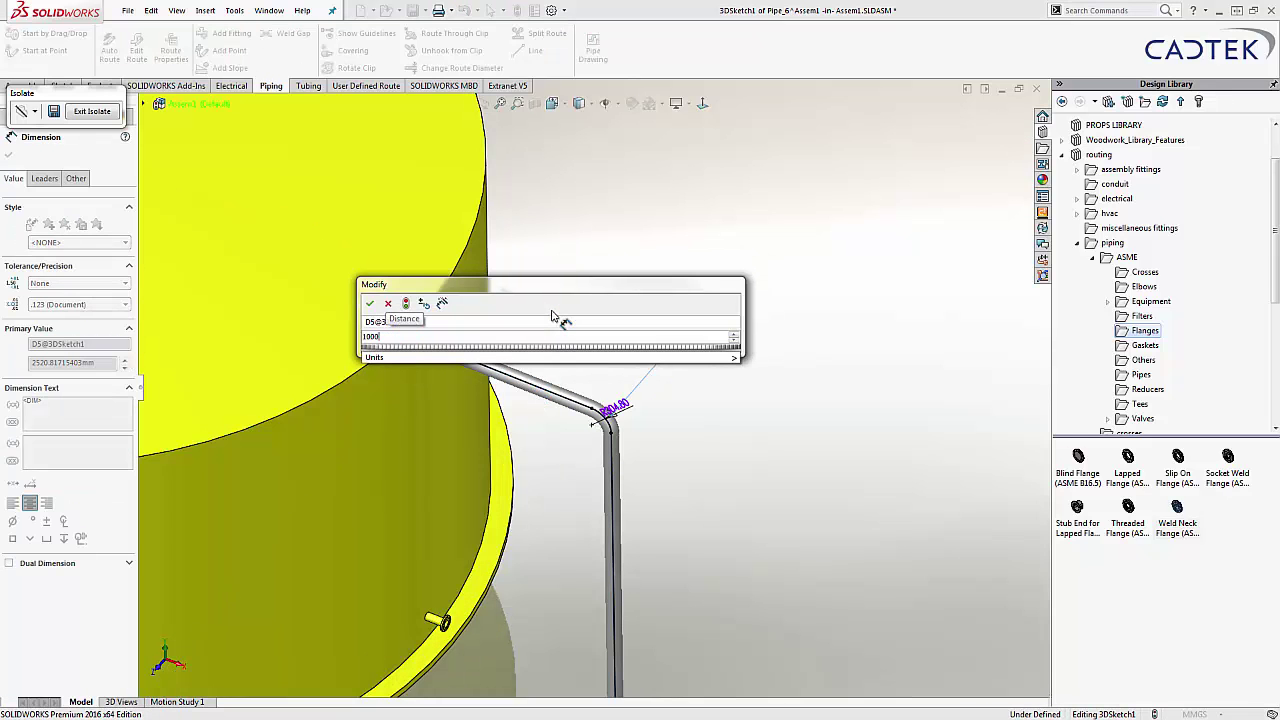
key(Return)
key(Escape)
Shorten the horizontal pipe stub at the pump skid's flange with a length dimension.
scroll(751, 486, up, 5)
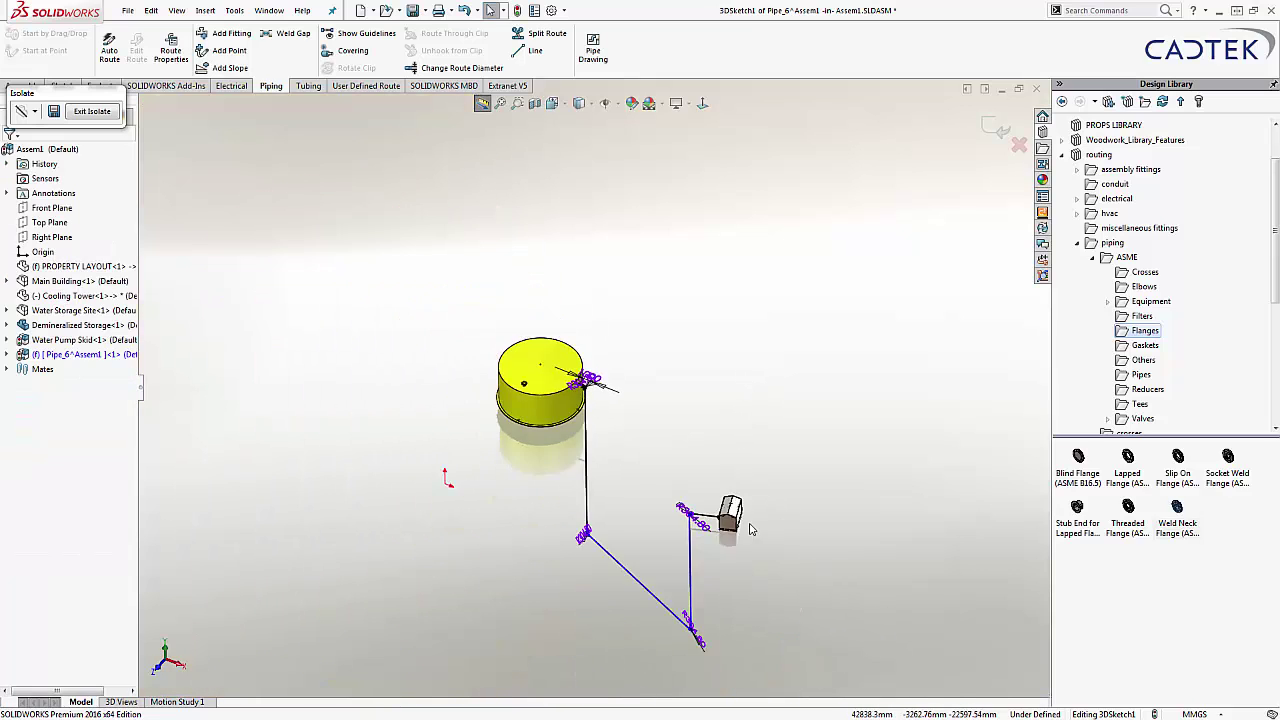
scroll(751, 530, down, 5)
click(508, 436)
right_click(508, 436)
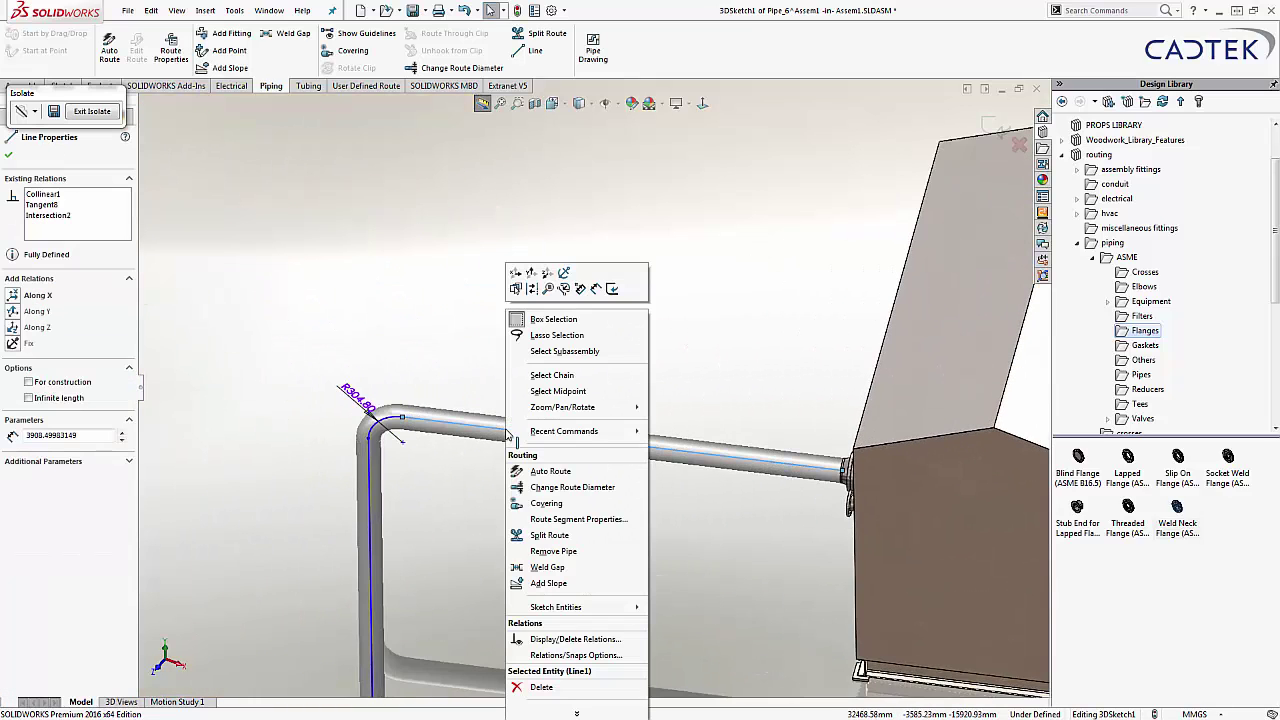
click(566, 551)
key(Escape)
scroll(466, 397, up, 6)
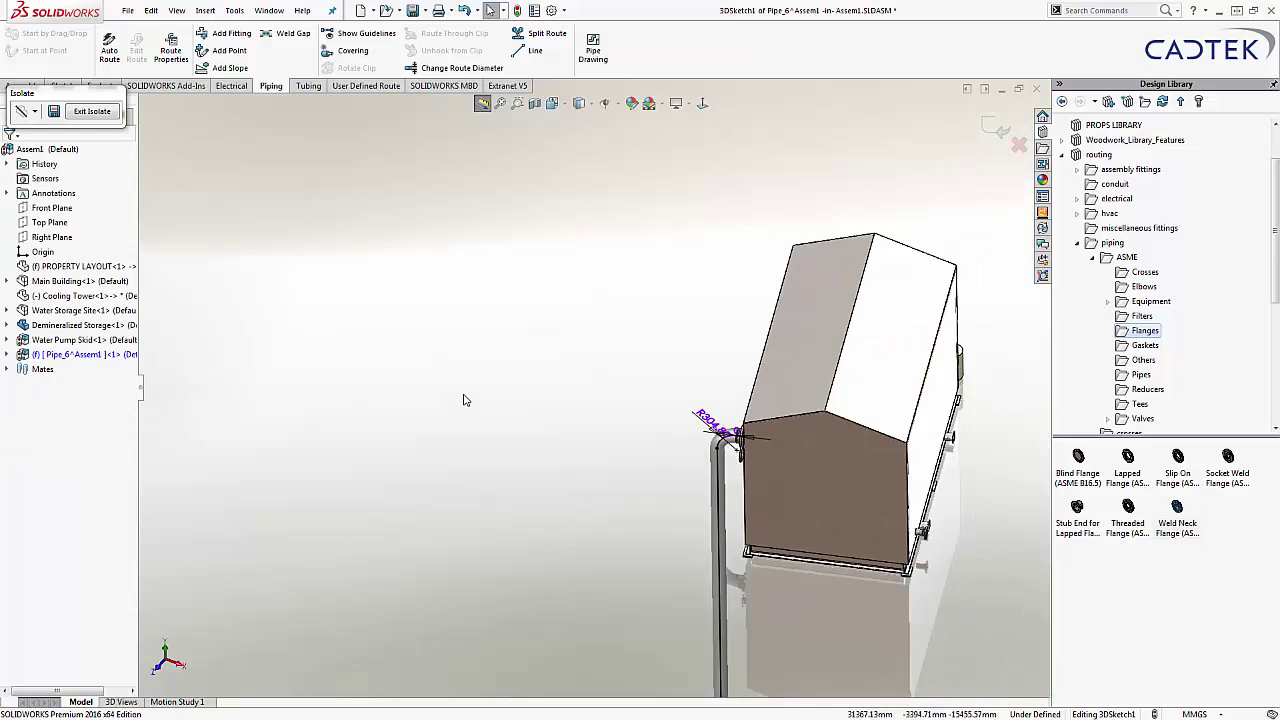
Dimension the connecting route line between the tank and the skid to 1000 mm from the assembly's Top Plane.
key(s)
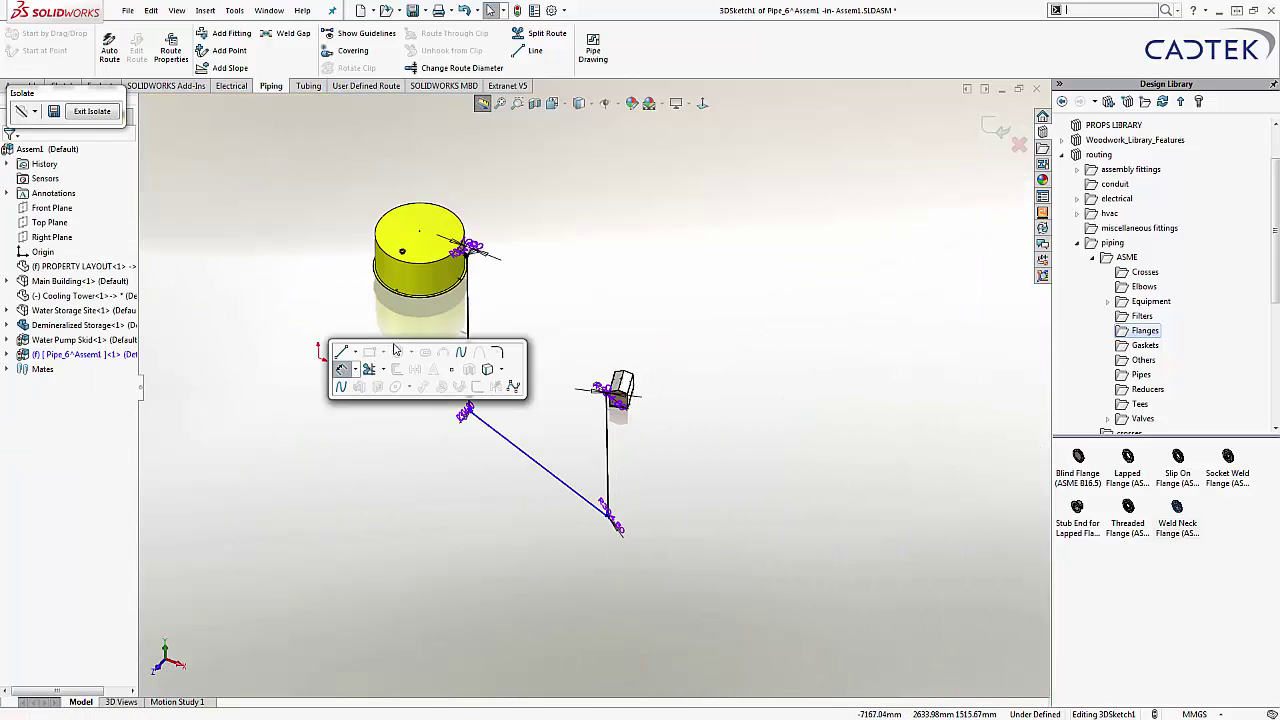
click(343, 370)
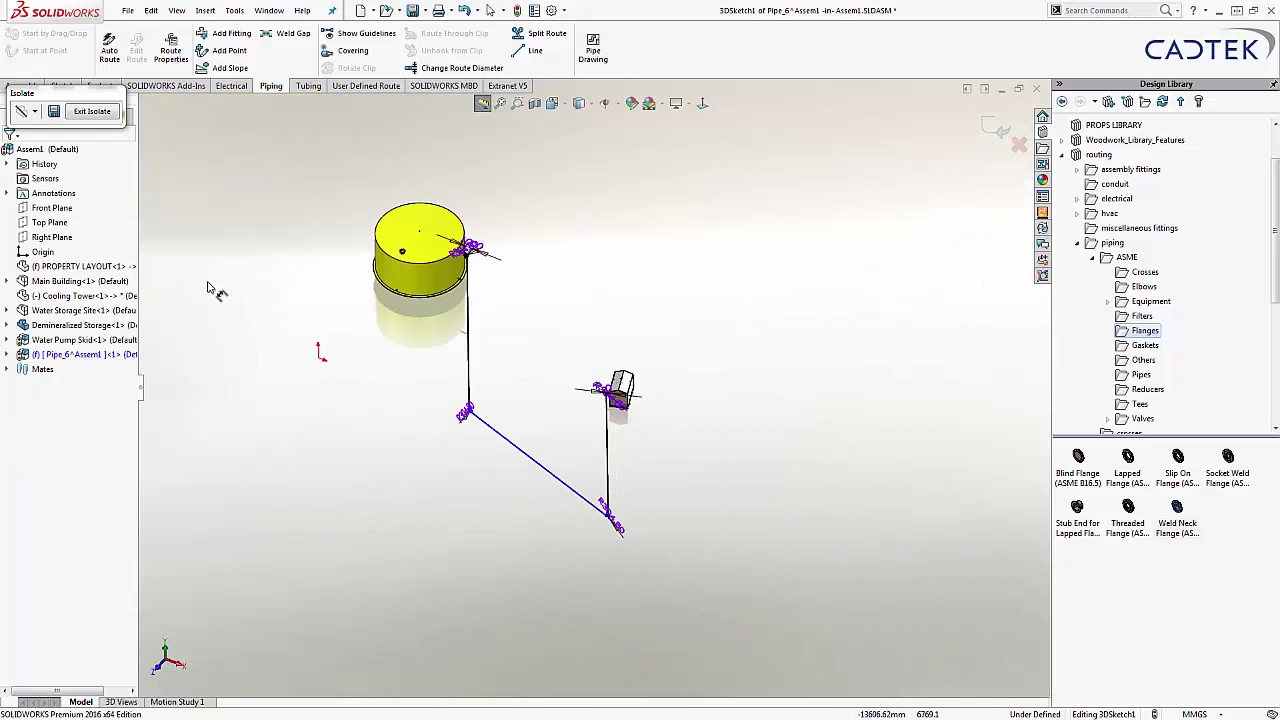
click(50, 223)
click(485, 423)
click(497, 371)
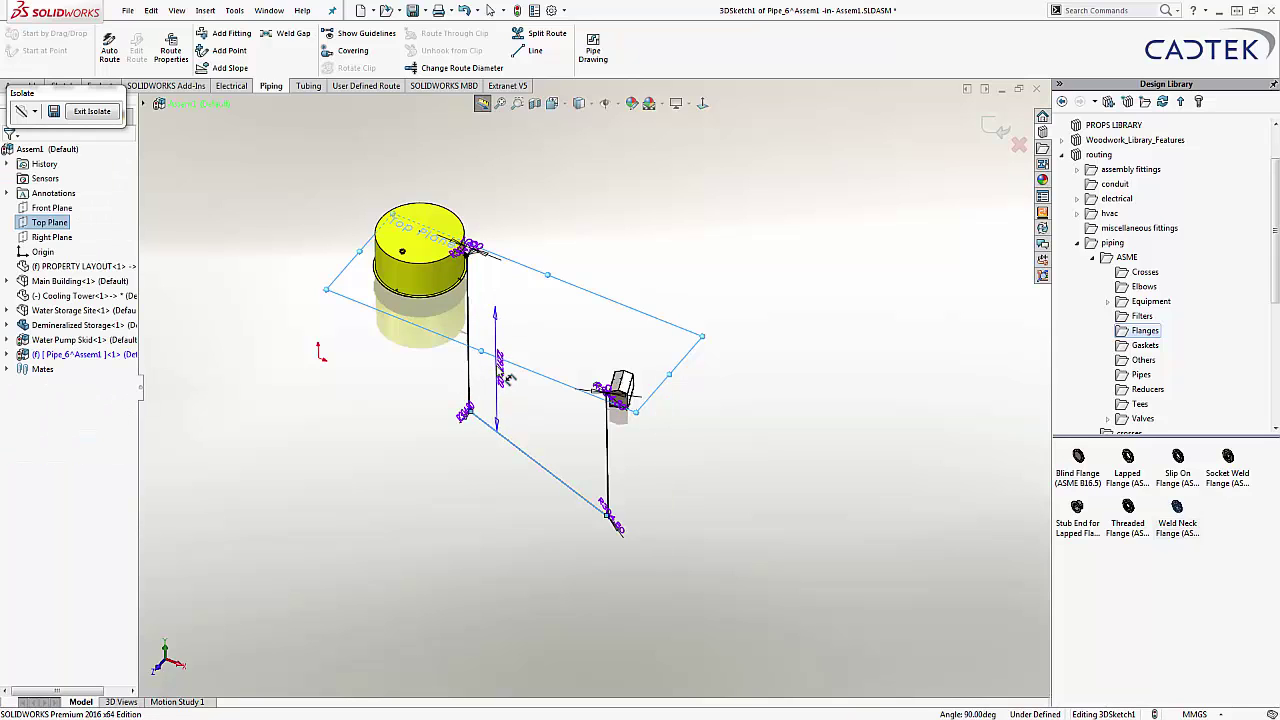
key(Return)
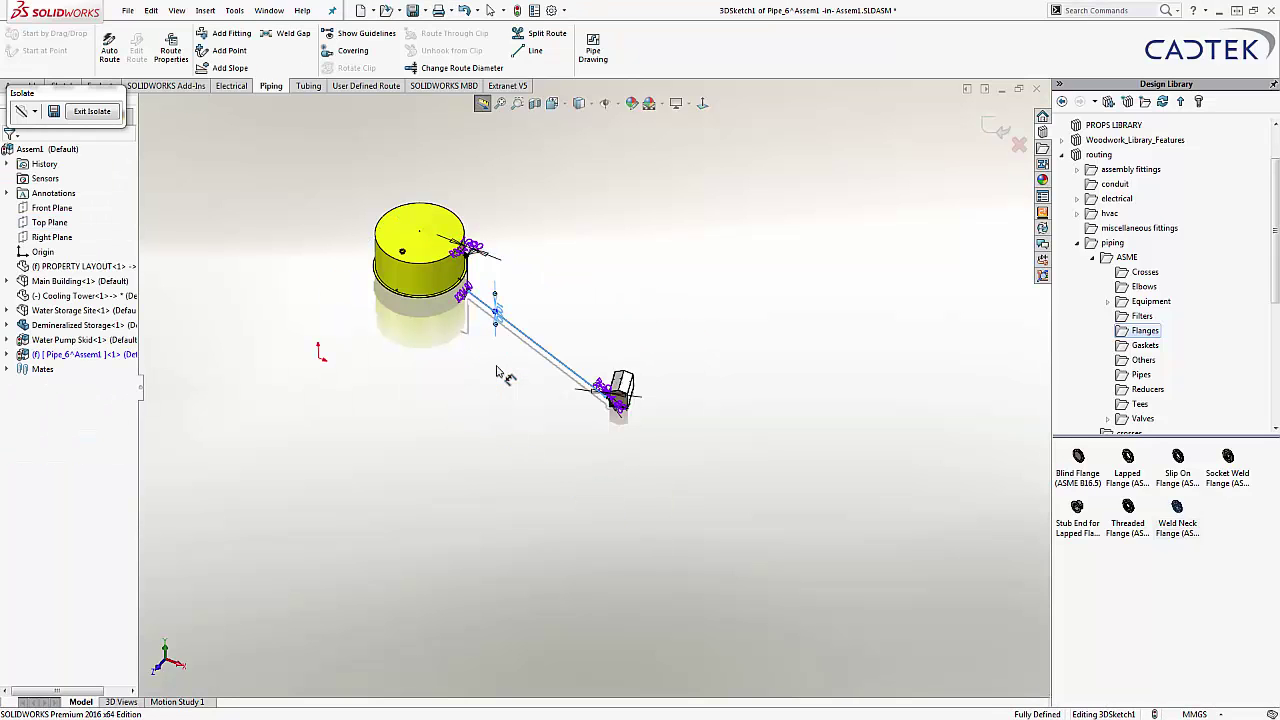
scroll(498, 283, down, 10)
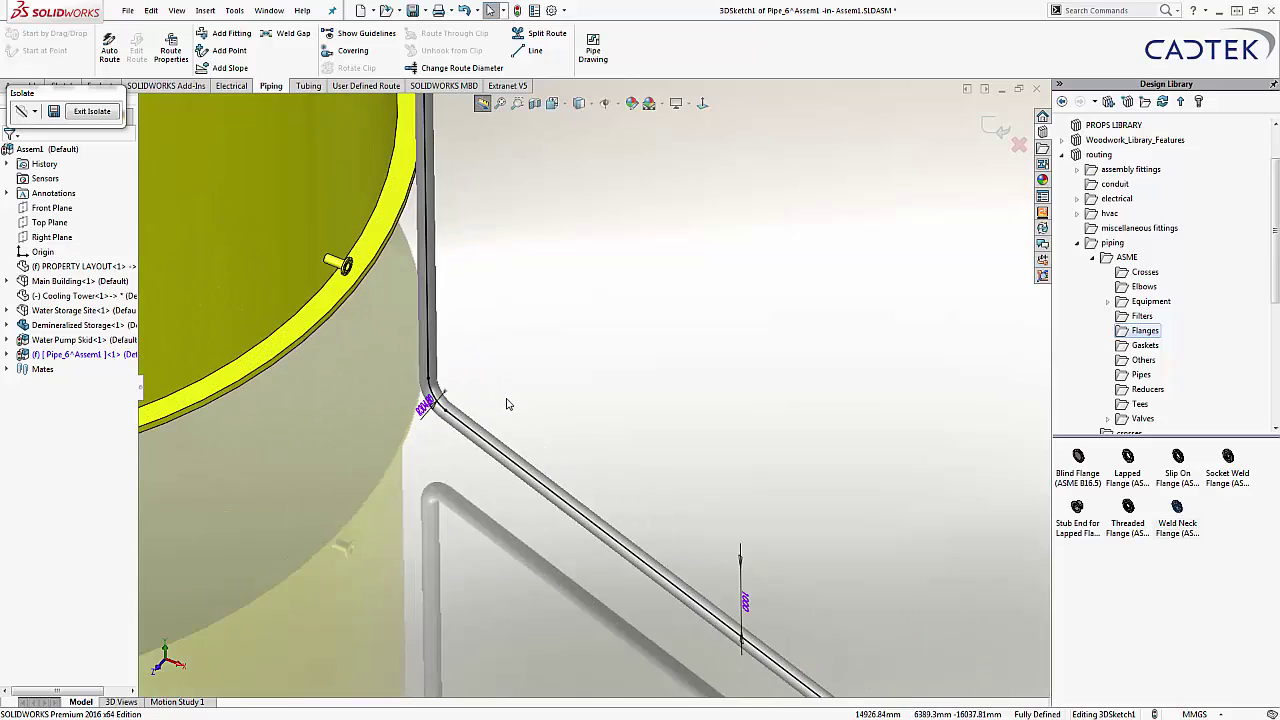
Insert a flanged globe valve into the vertical pipe beside the tank, rotated 90 degrees, using the 8" - Class 150 configuration.
scroll(508, 443, up, 1)
scroll(491, 537, down, 2)
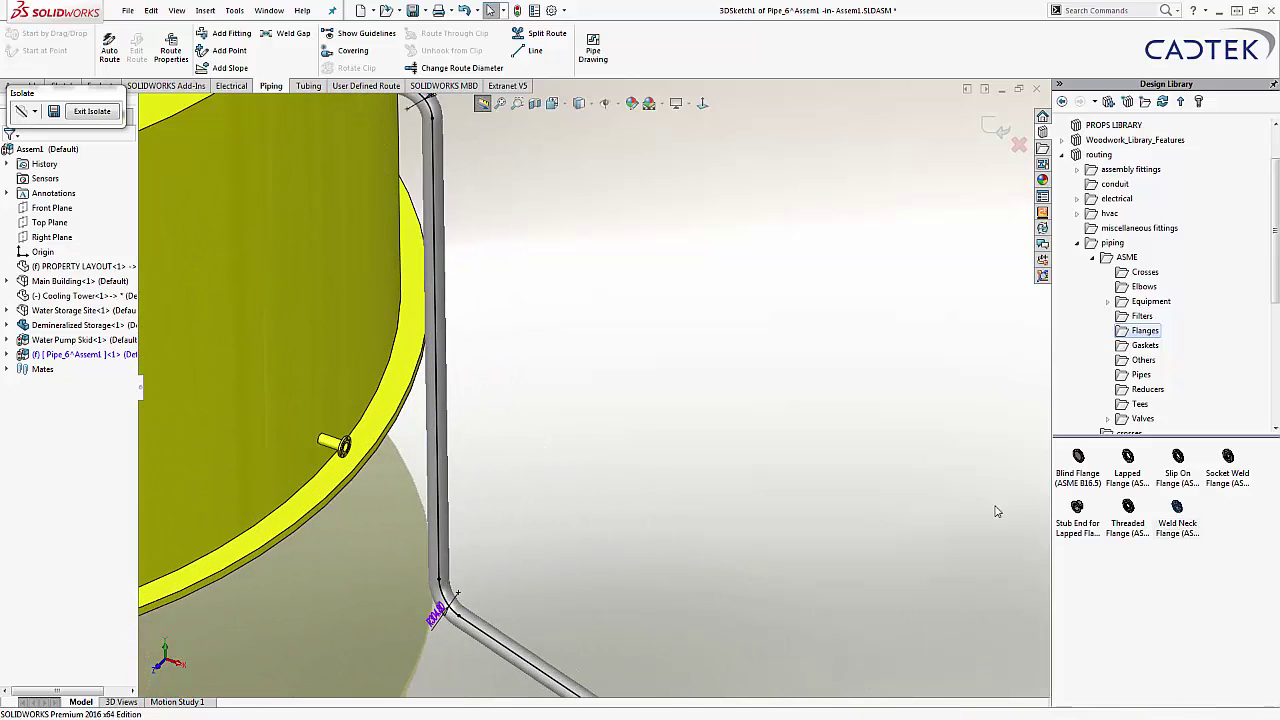
click(1110, 419)
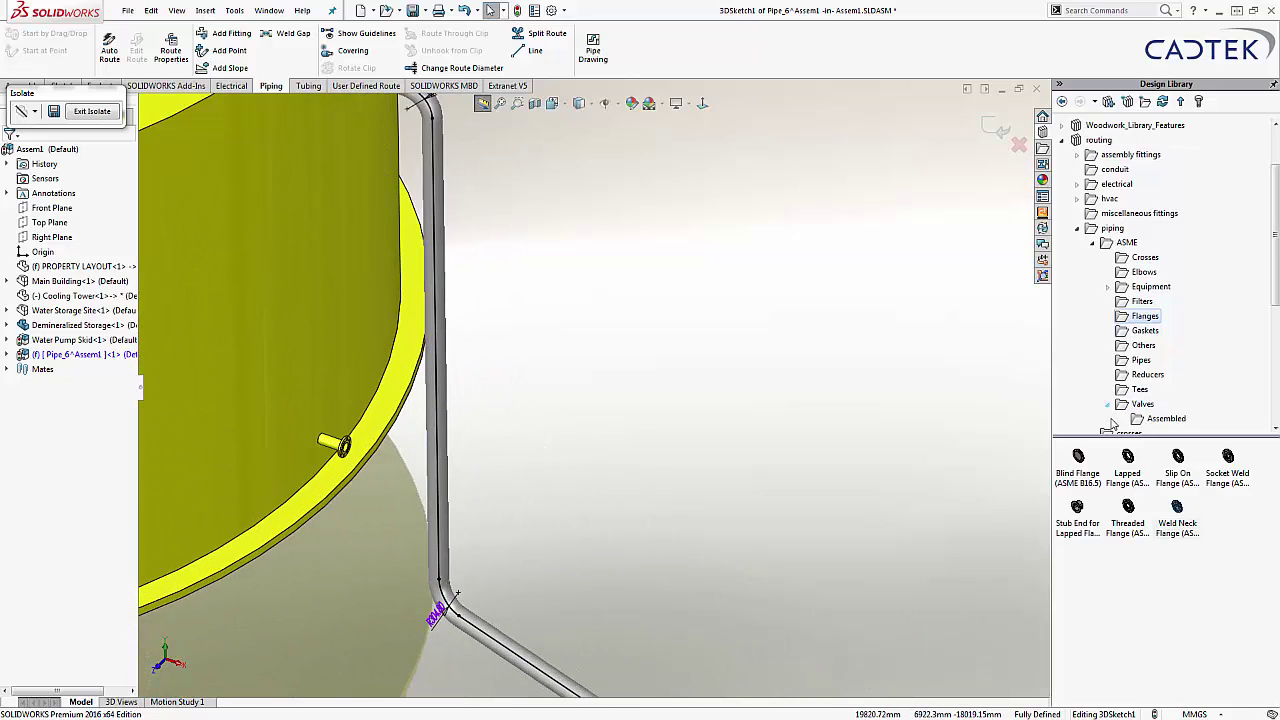
click(1172, 420)
drag(1183, 467, 441, 432)
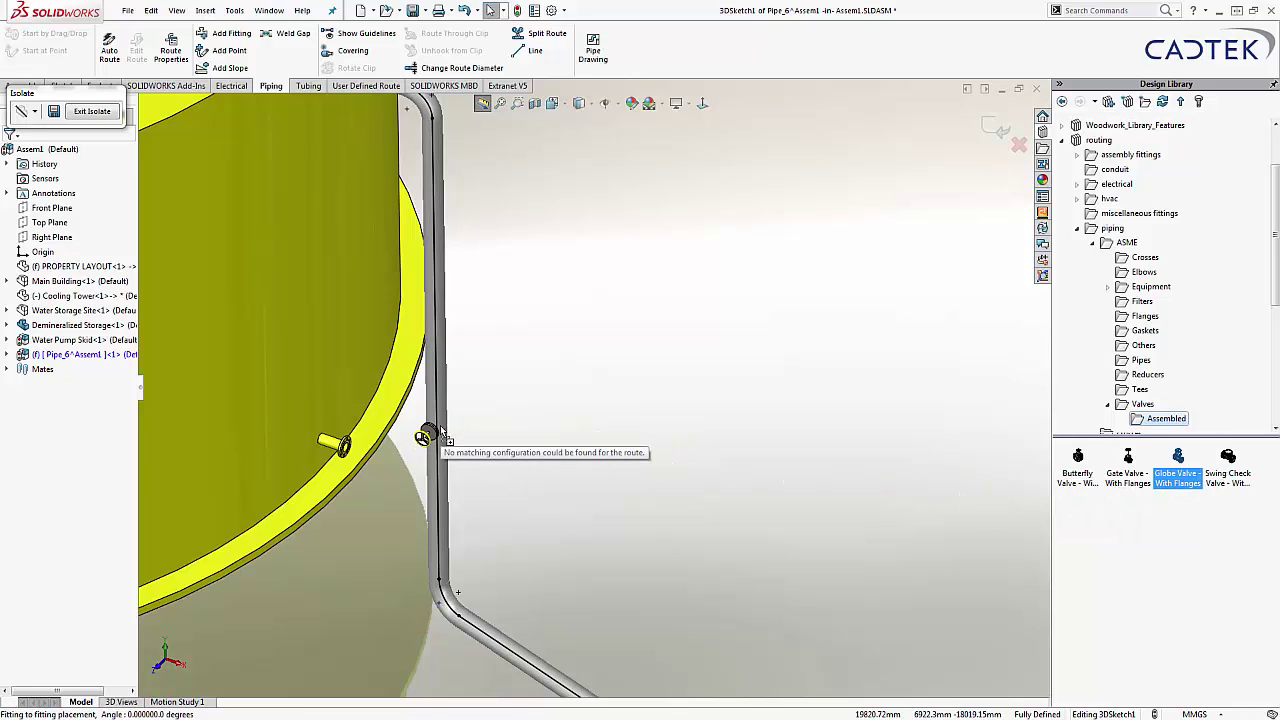
key(shift+Left)
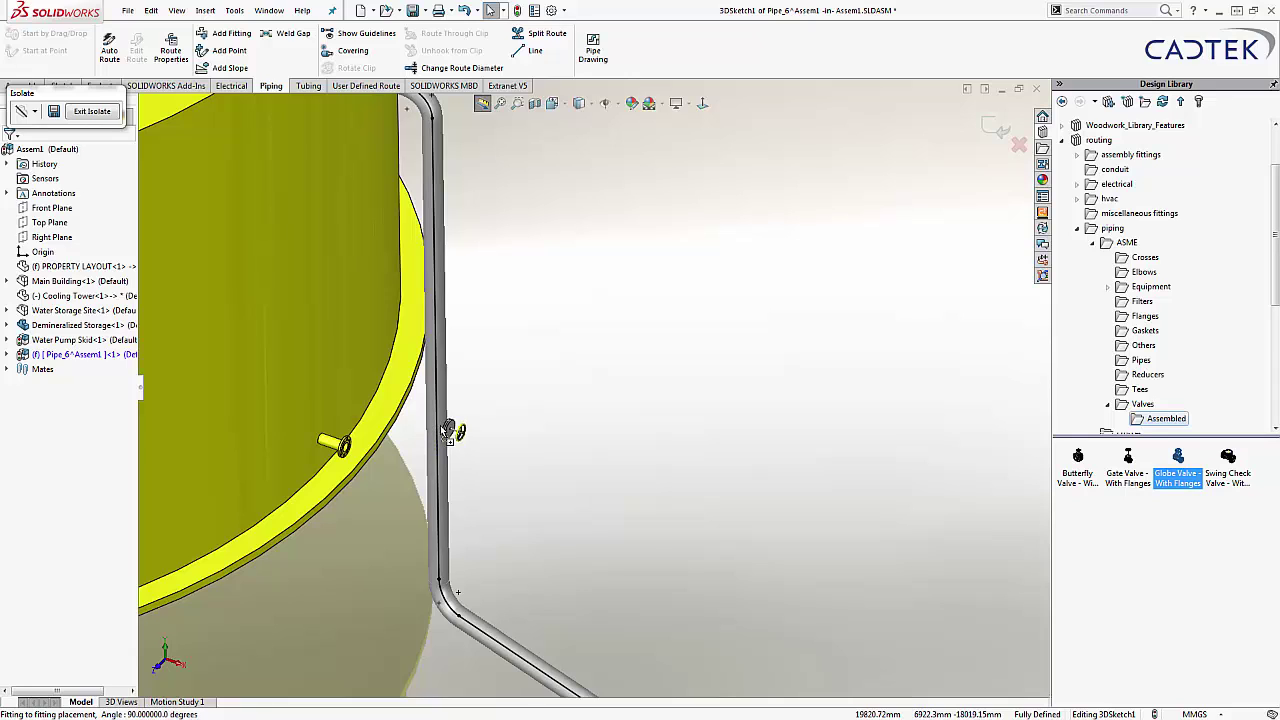
drag(446, 431, 446, 431)
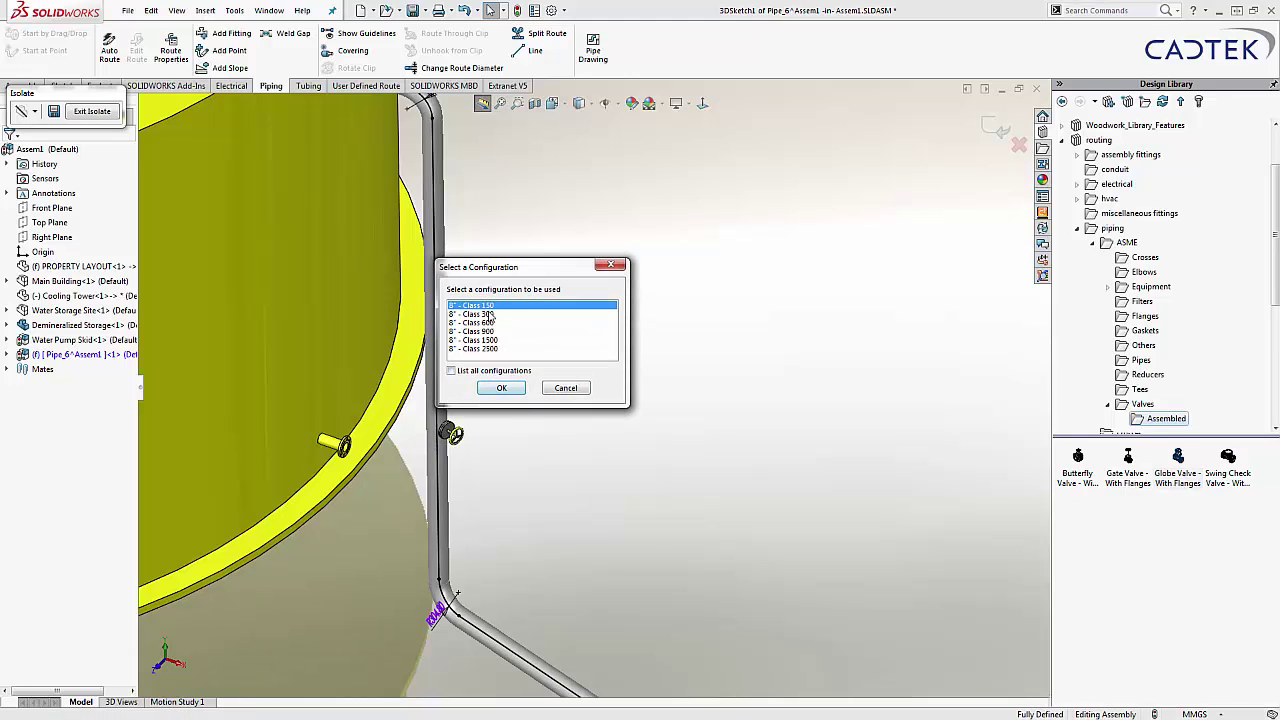
click(500, 388)
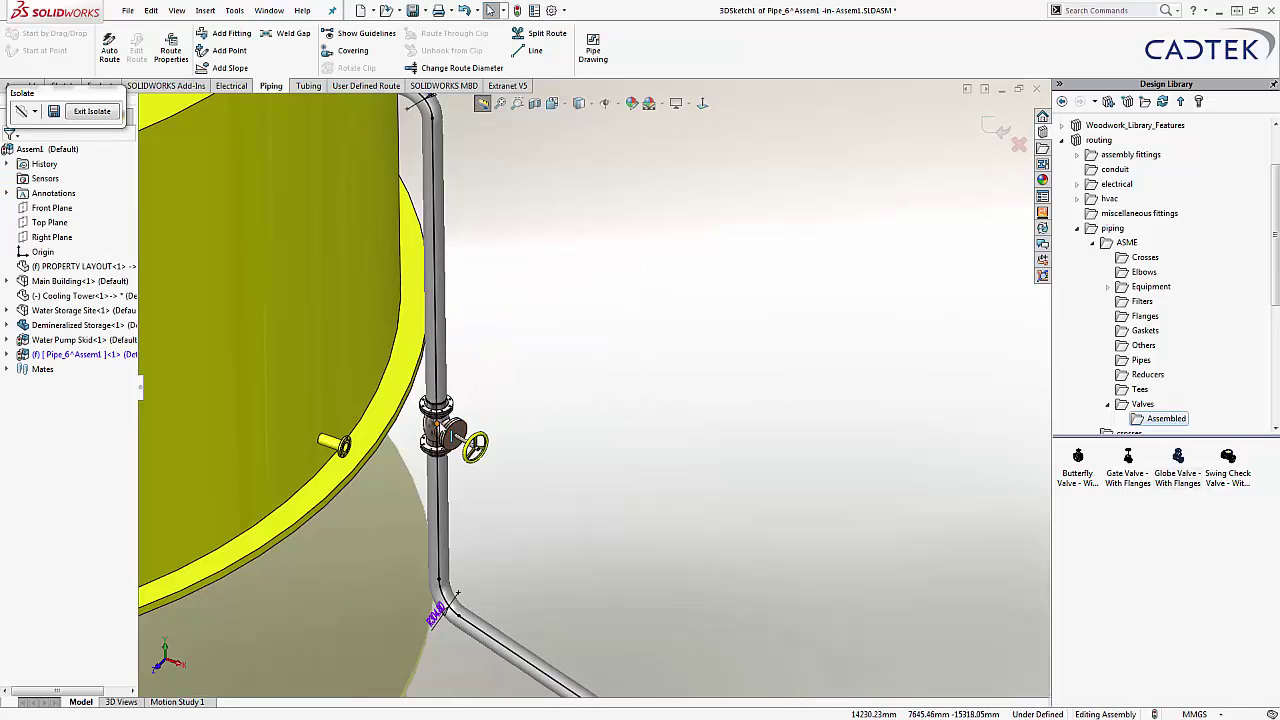
Dimension the globe valve's position on the vertical pipe to 1200 mm from the assembly's Top Plane.
drag(437, 424, 446, 348)
middle_drag(509, 389, 548, 378)
click(480, 340)
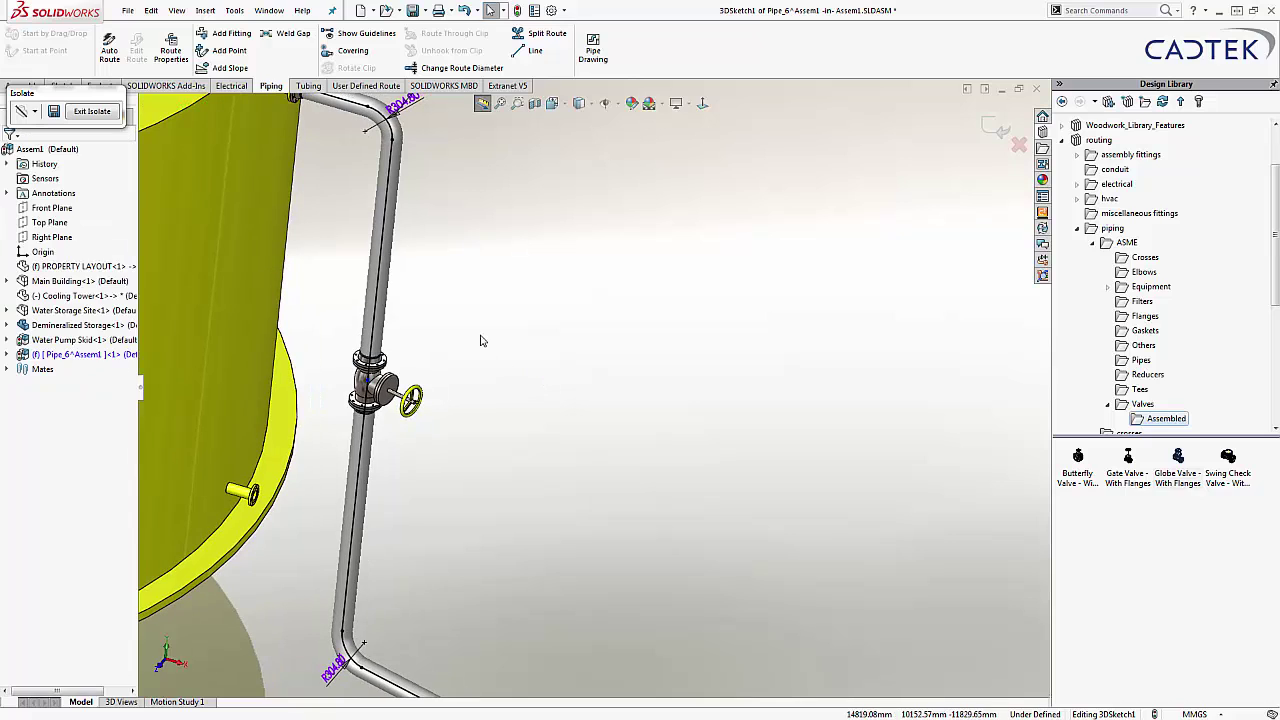
key(s)
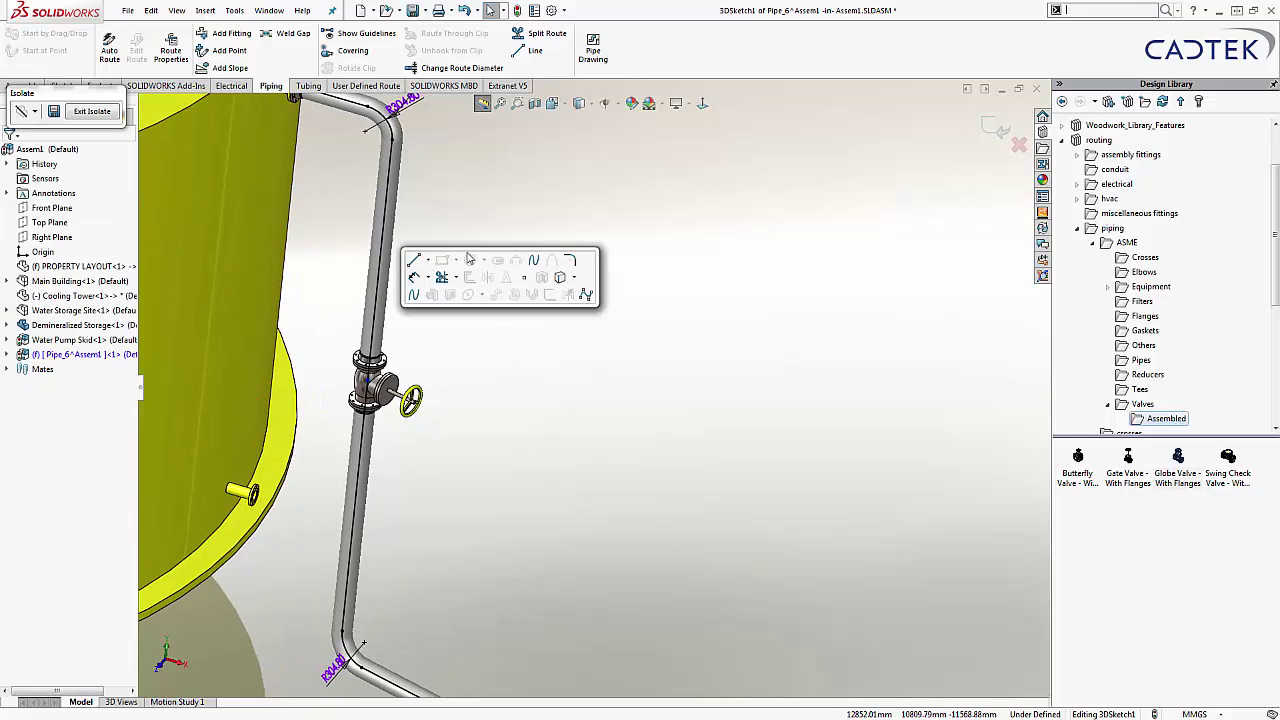
click(415, 277)
click(50, 222)
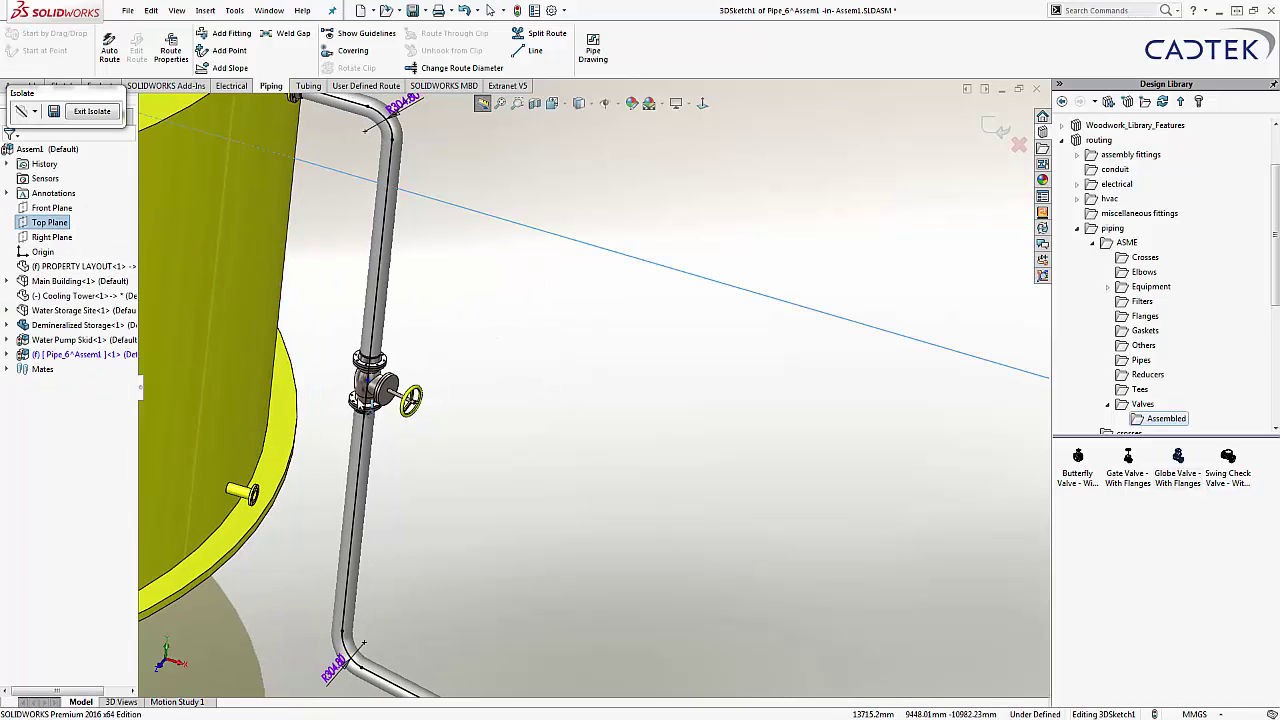
click(368, 381)
click(458, 513)
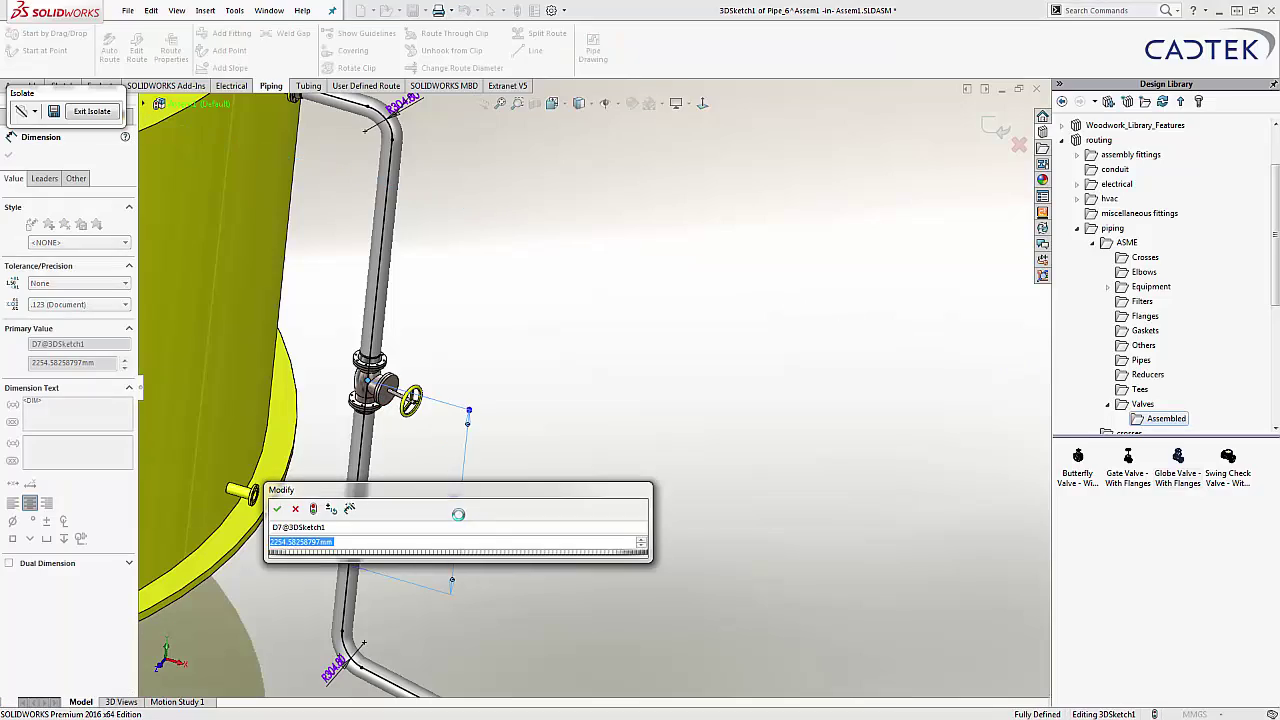
text(1200)
key(Return)
key(Escape)
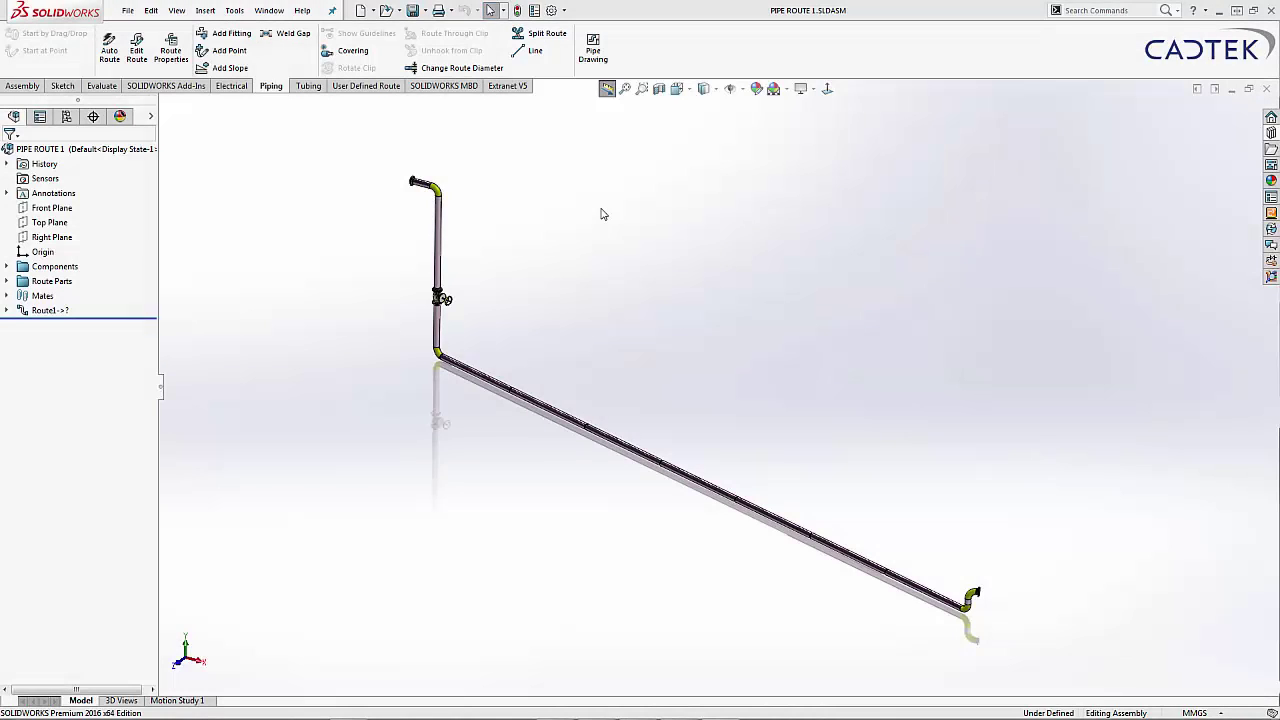
Create an A2 landscape pipe drawing of the route with auto balloons and a piping BOM, and move the BOM to the sheet's upper-right area.
click(590, 55)
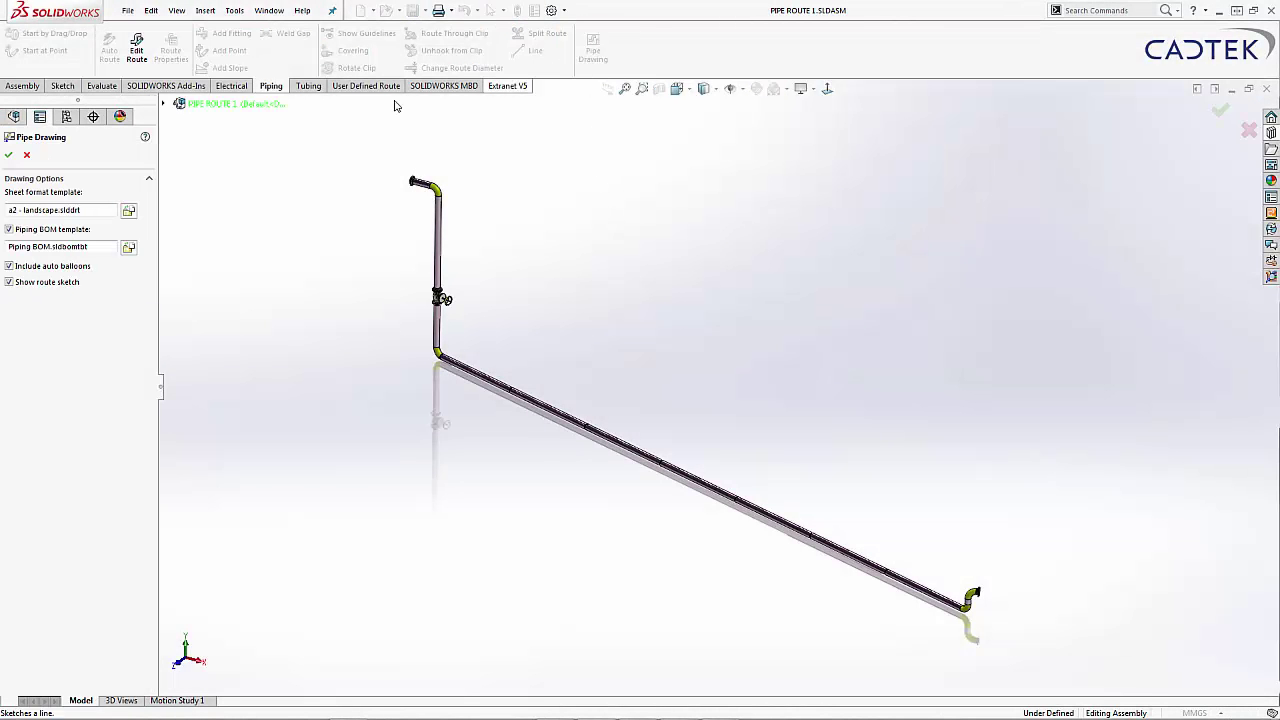
click(9, 155)
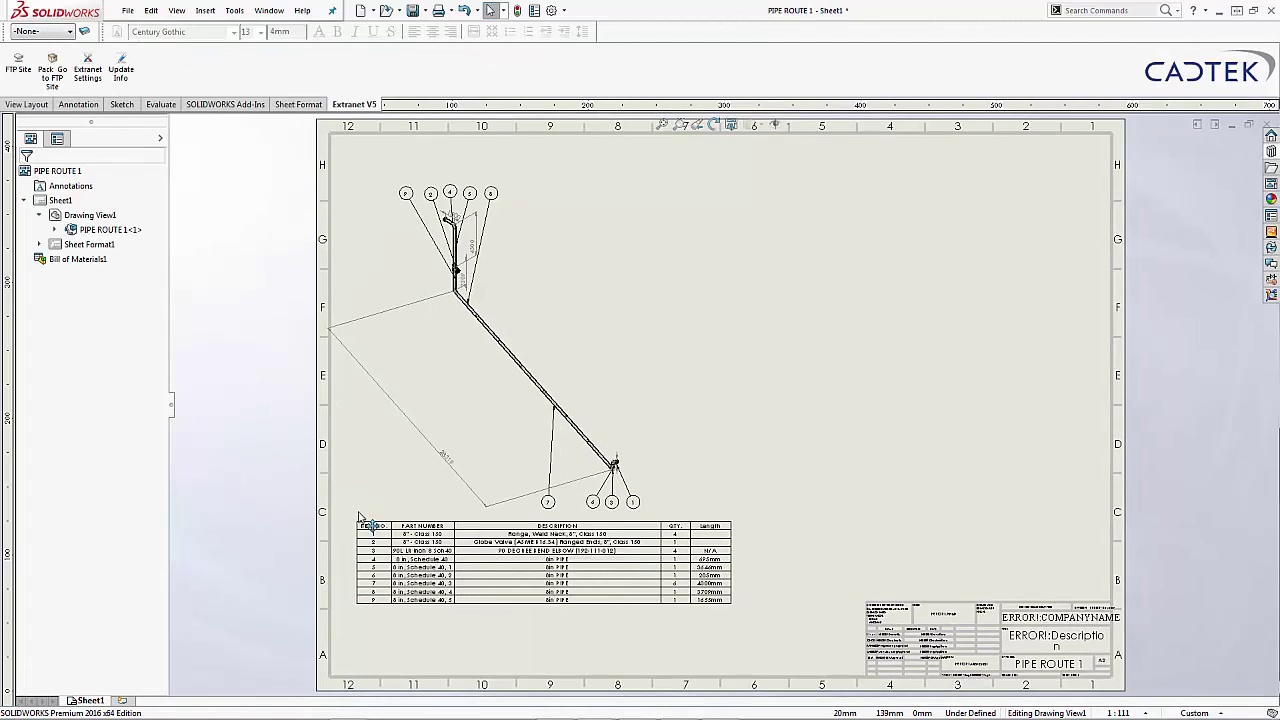
drag(350, 514, 716, 154)
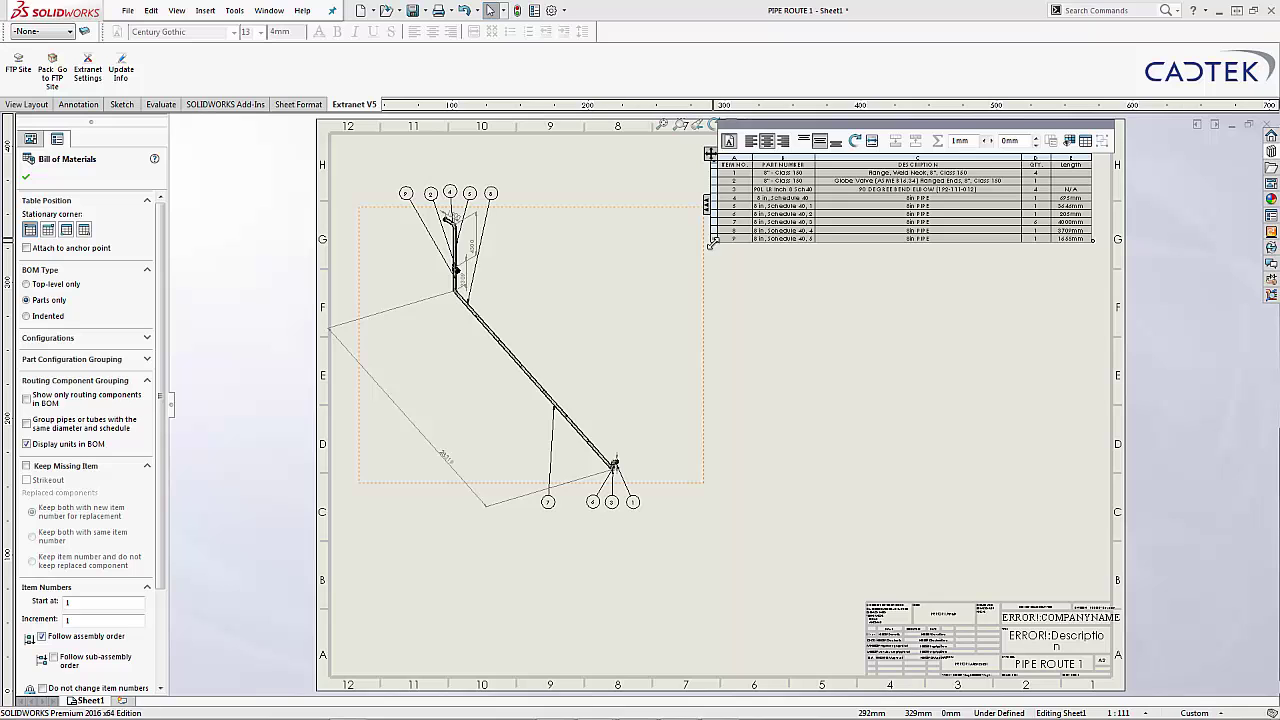
scroll(830, 232, down, 5)
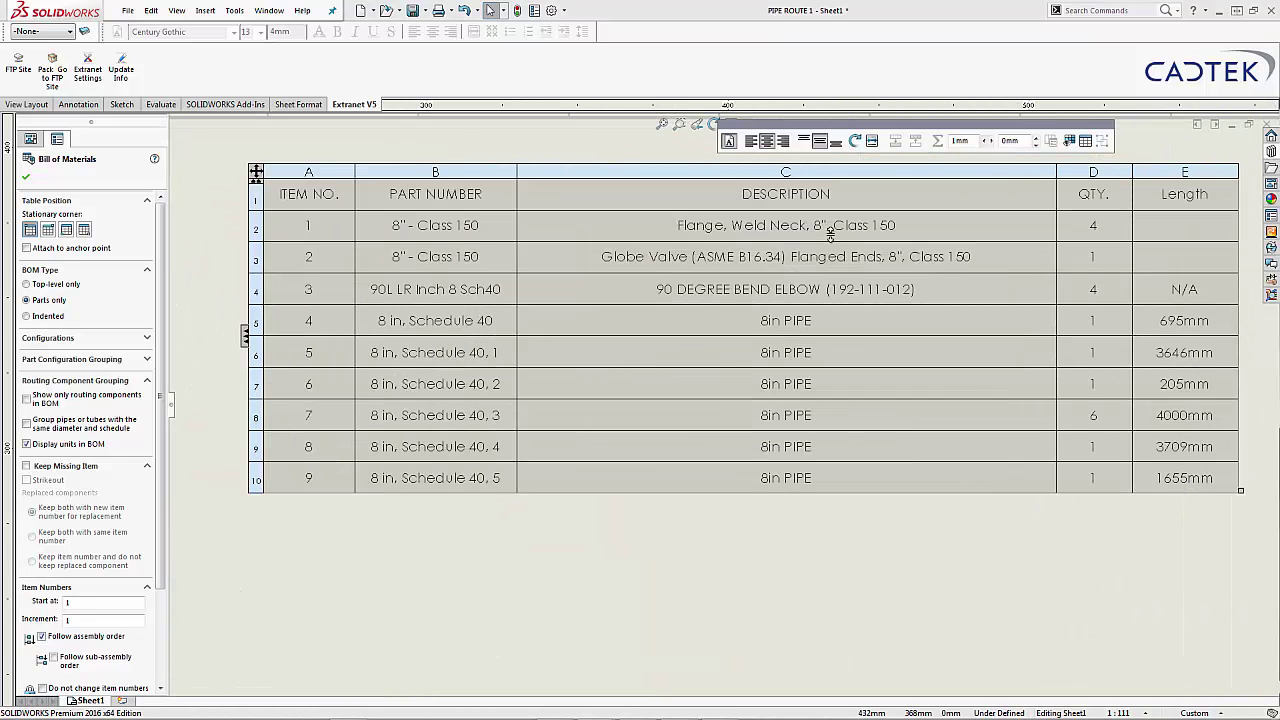
click(855, 543)
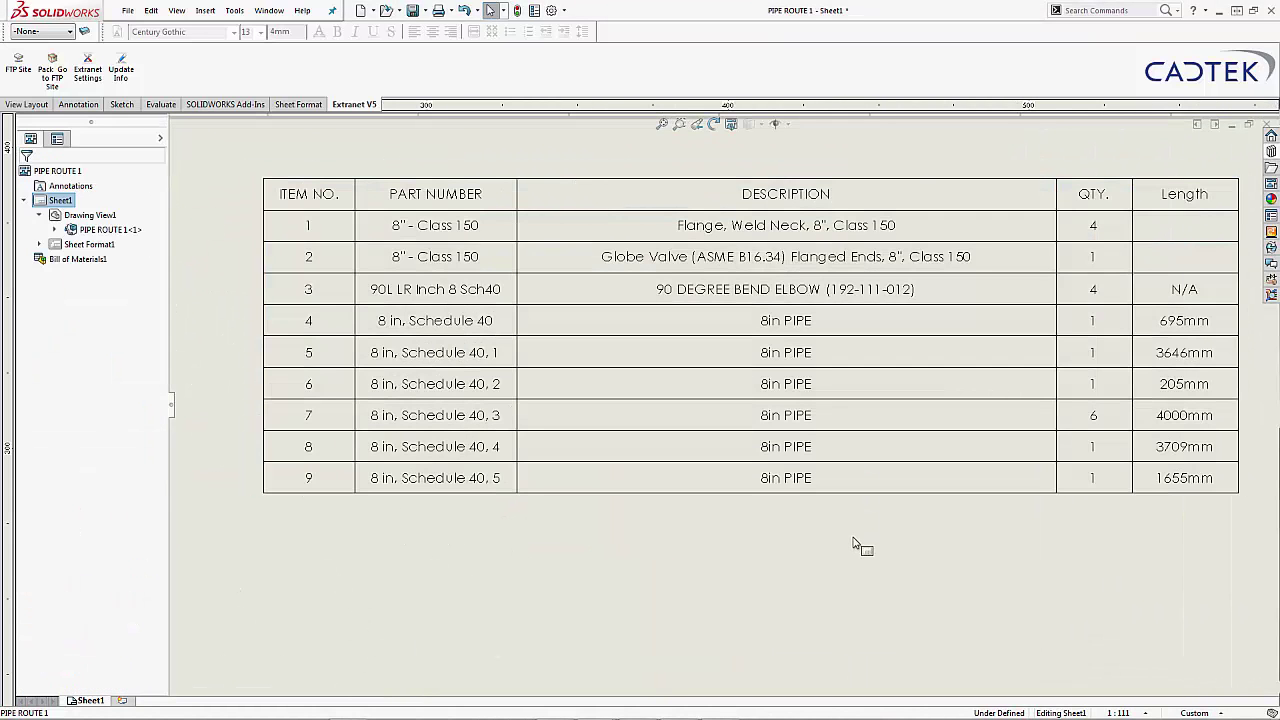
key(f)
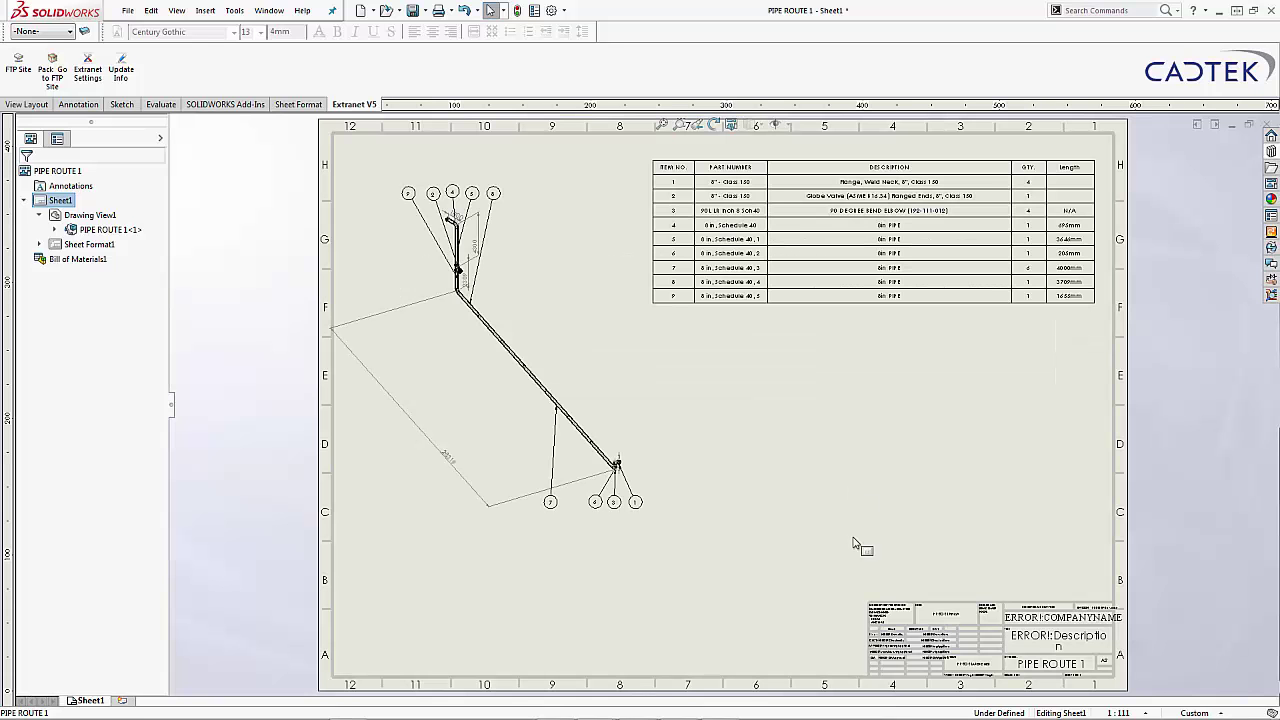
Return to the PIPE ROUTE 1 assembly and start exporting its pipe/tube data.
key(ctrl+Tab)
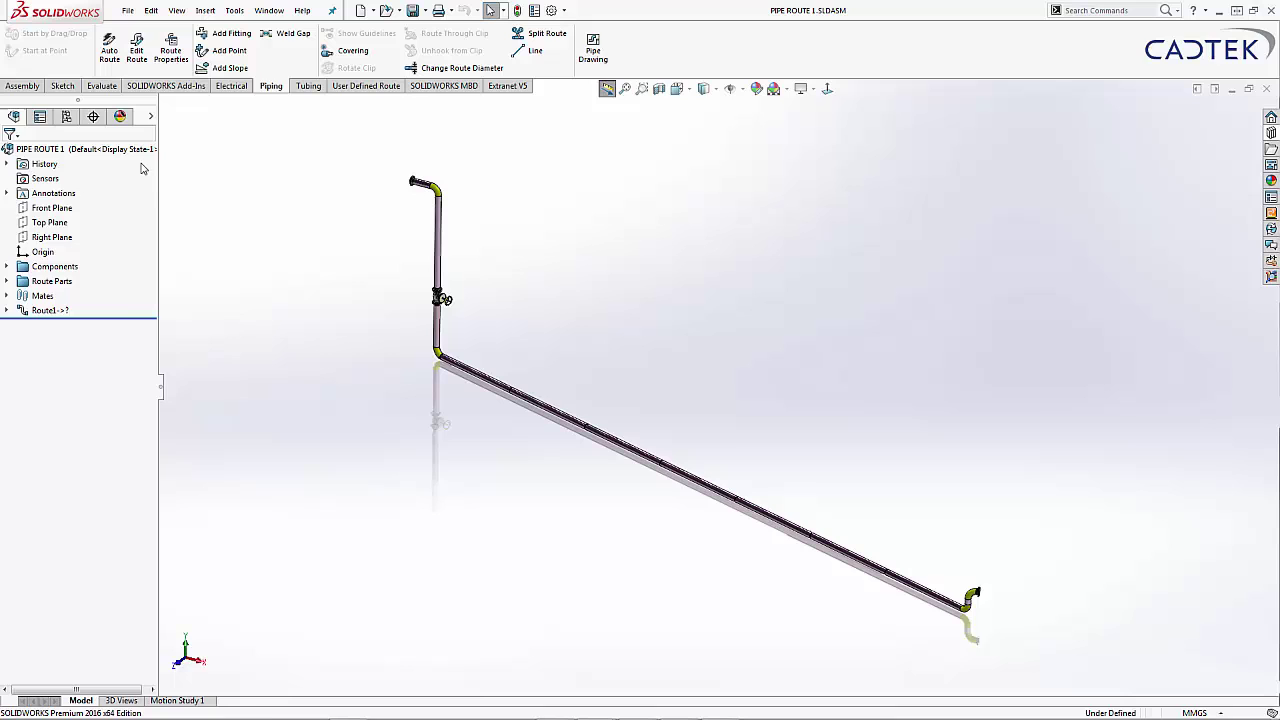
click(128, 150)
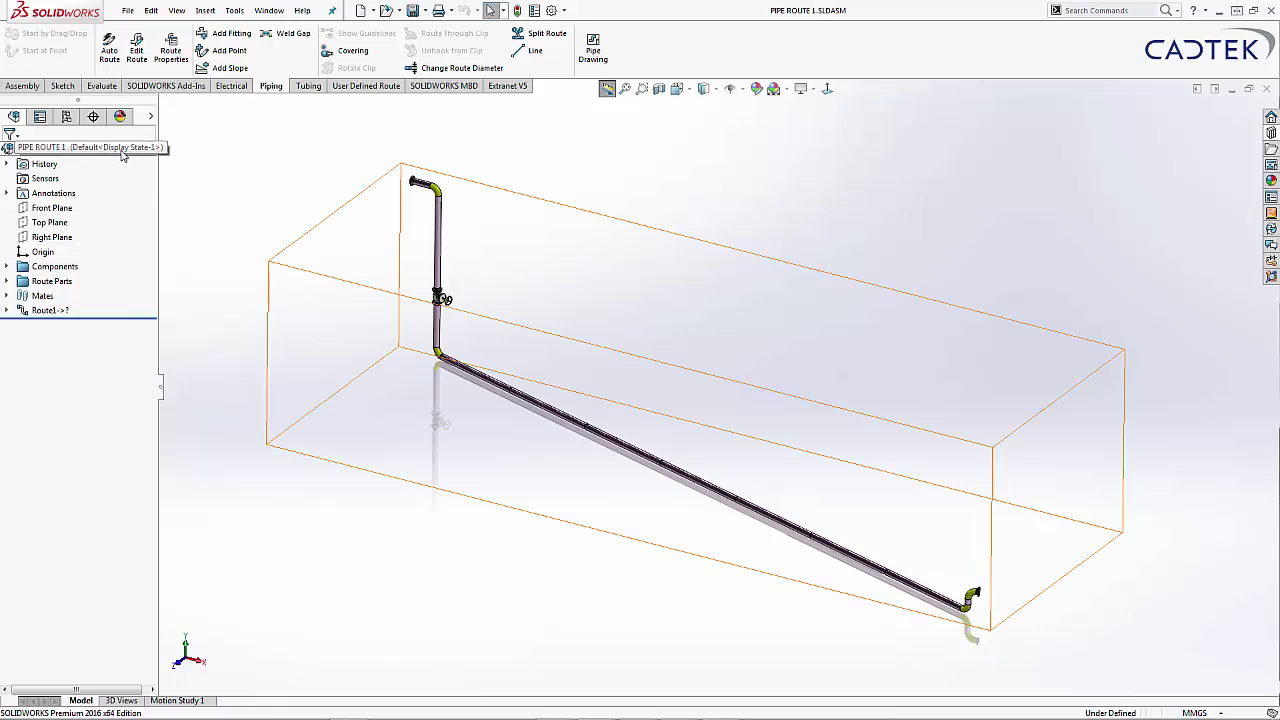
right_click(128, 150)
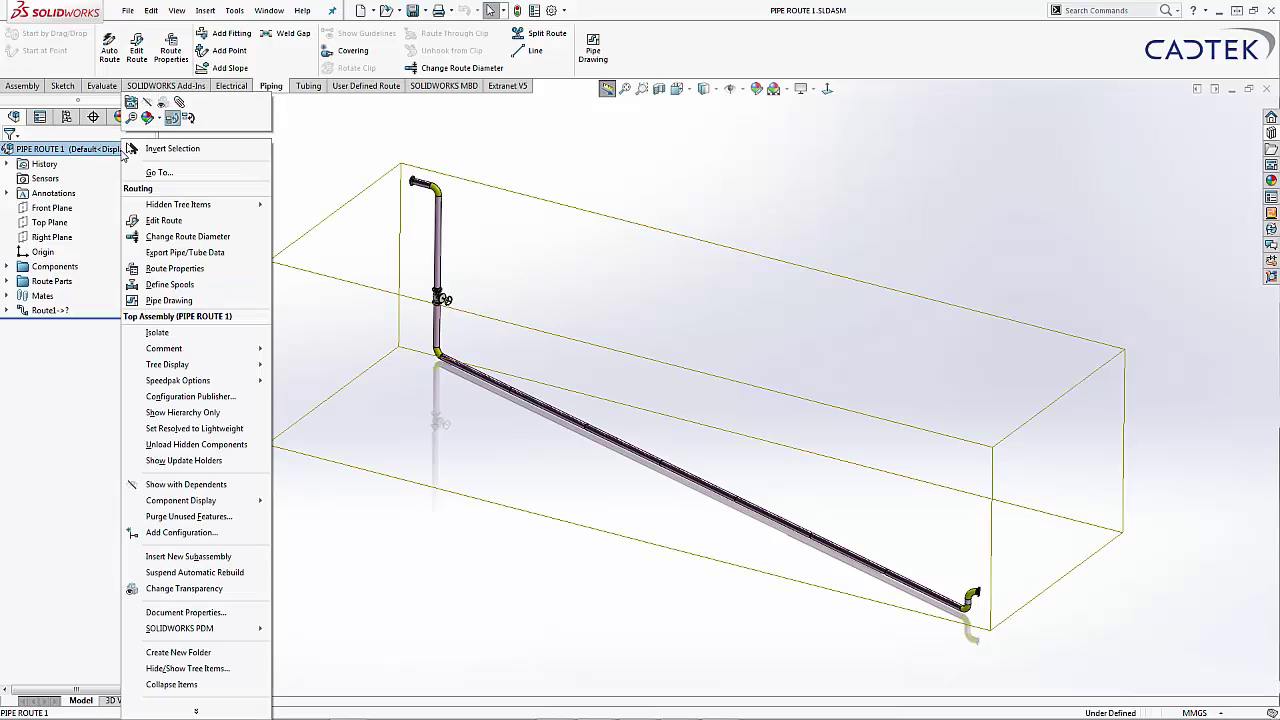
click(185, 252)
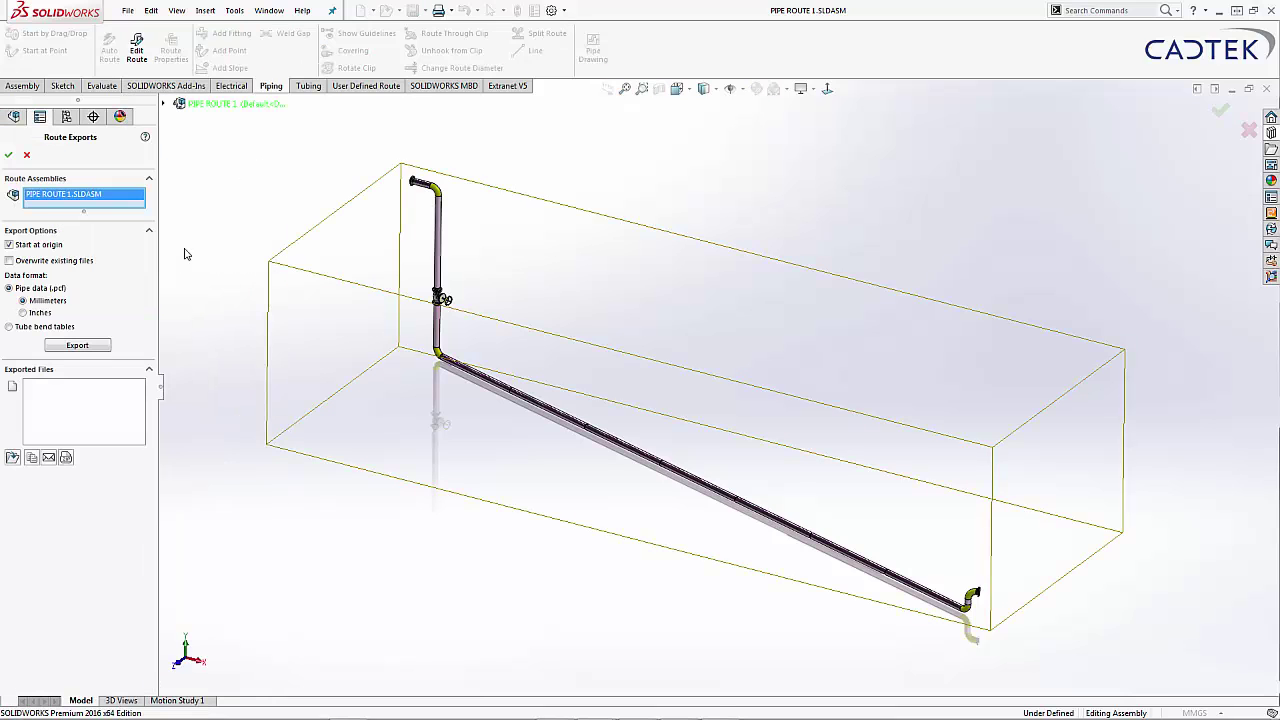